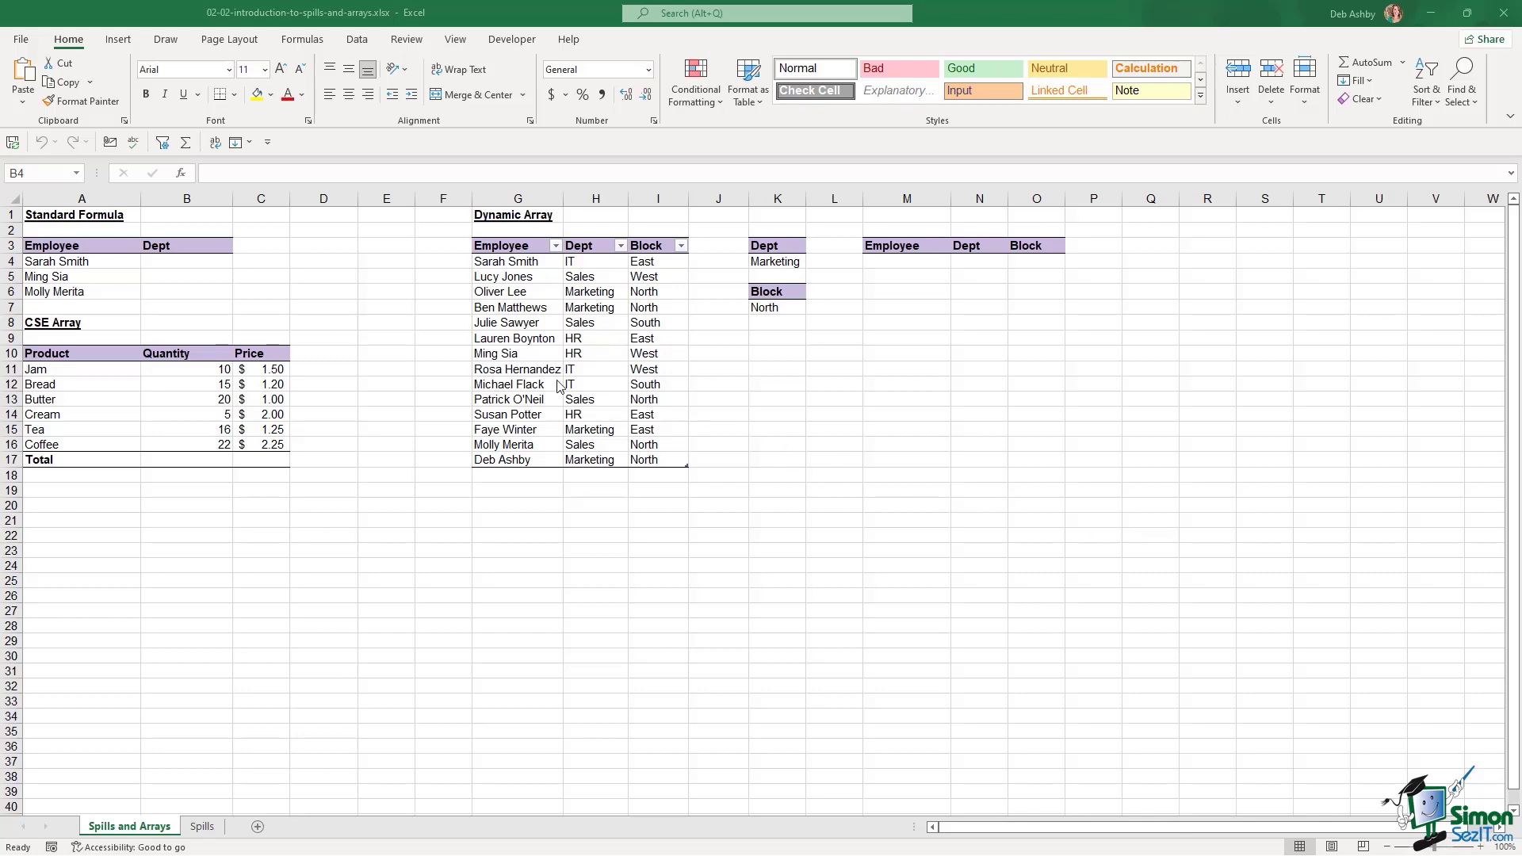
Enter =VLOOKUP(A4,Employee_Location,2,0) in B4 so the first employee's Dept shows IT
click(182, 261)
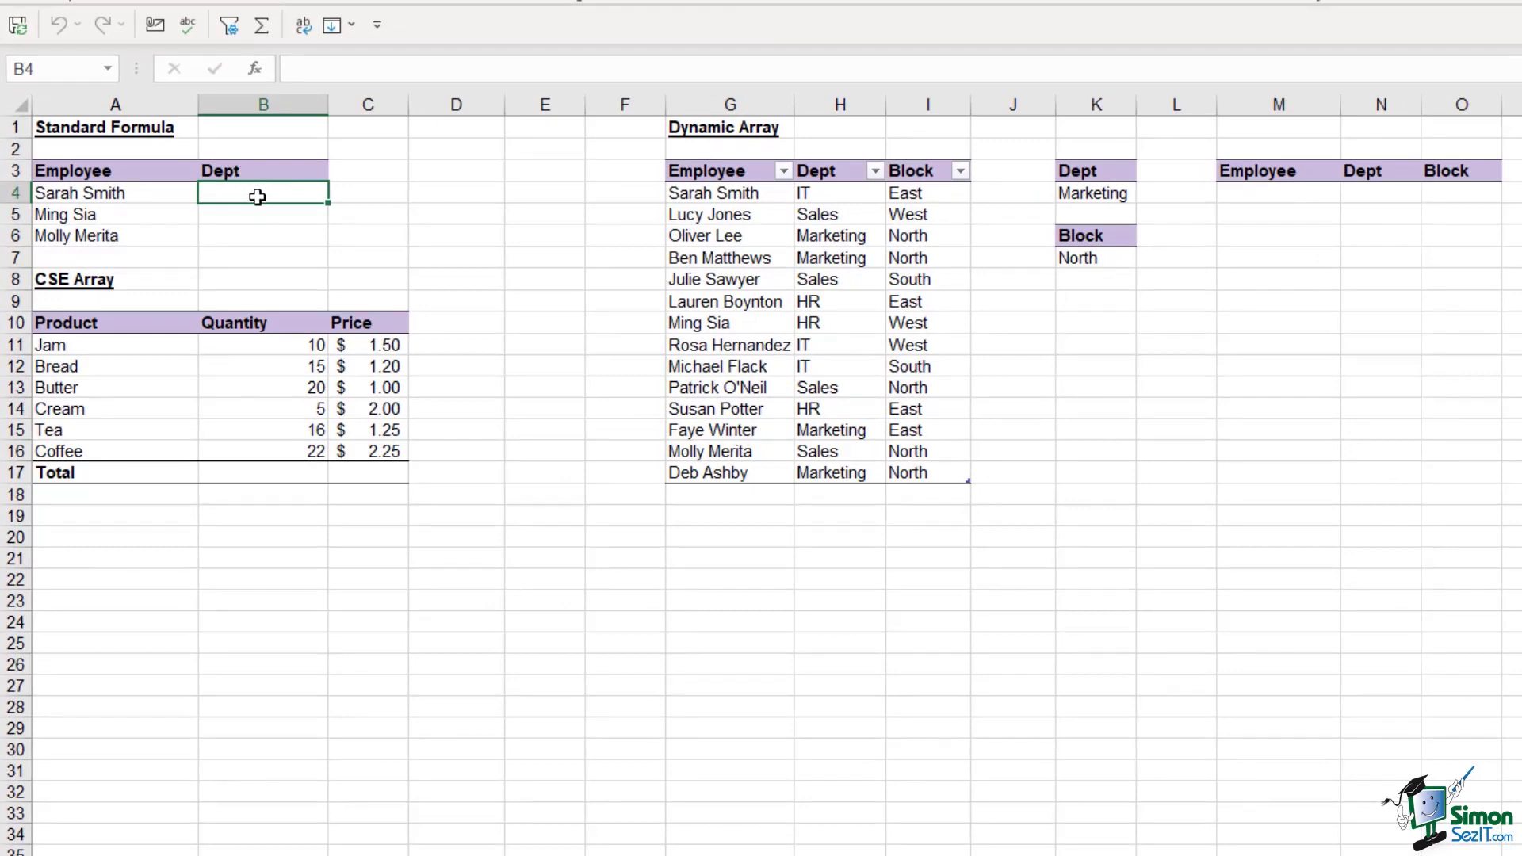
drag(702, 191, 944, 473)
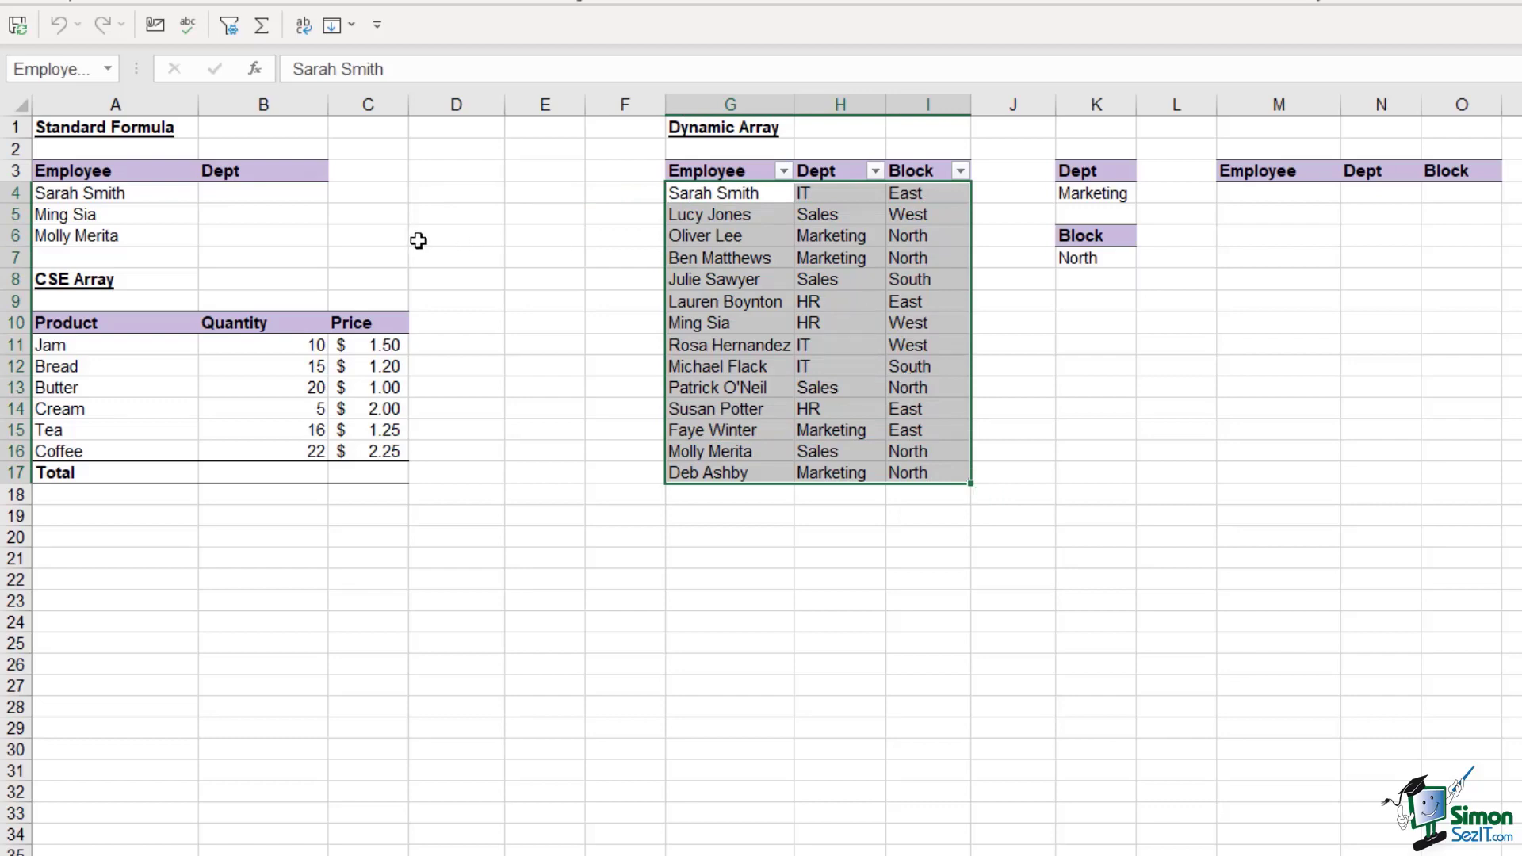
click(273, 194)
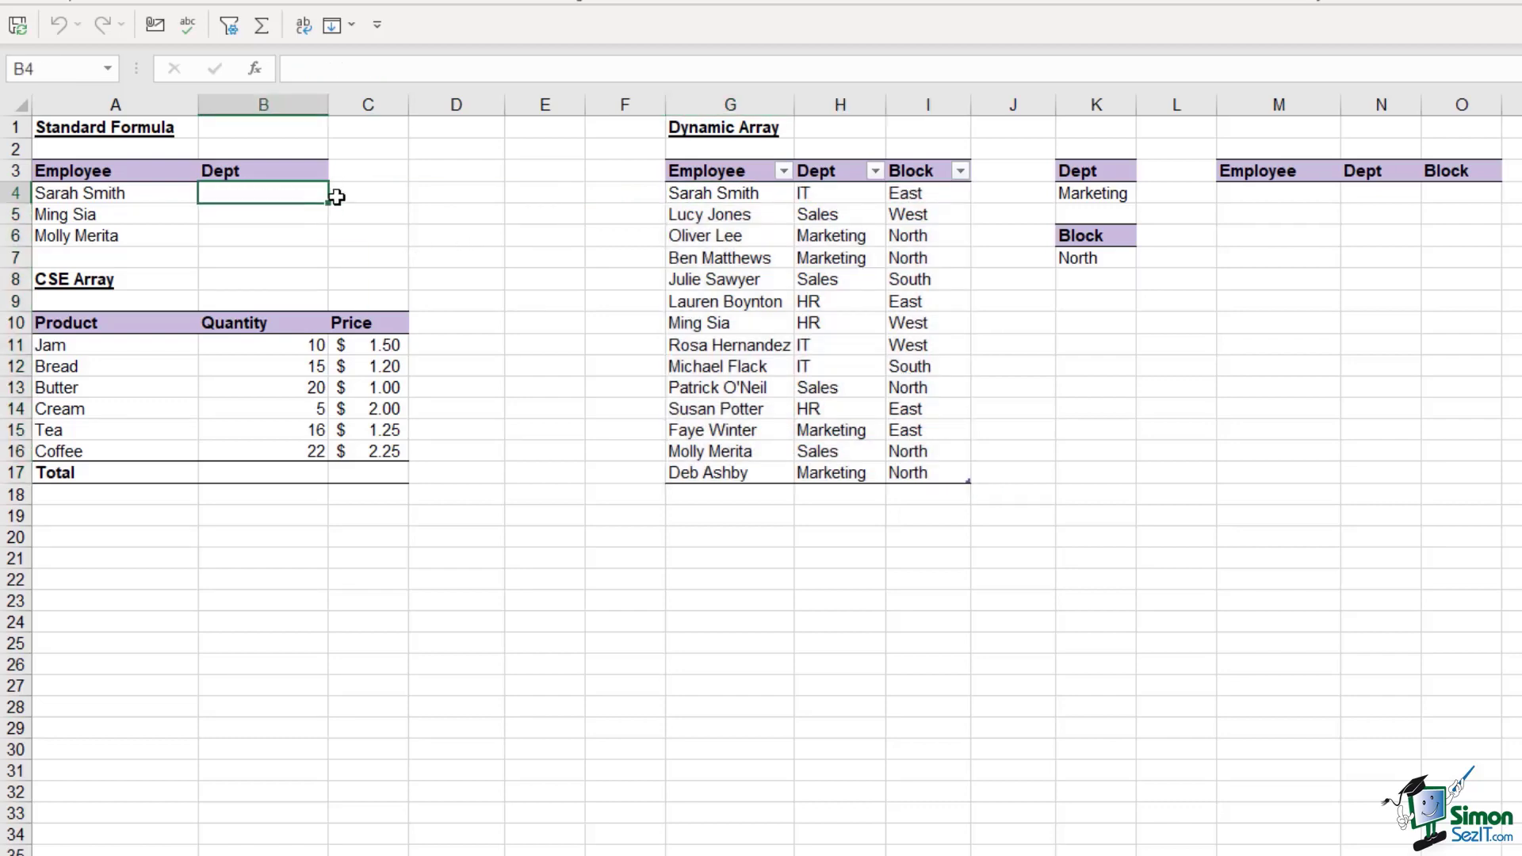
text(=)
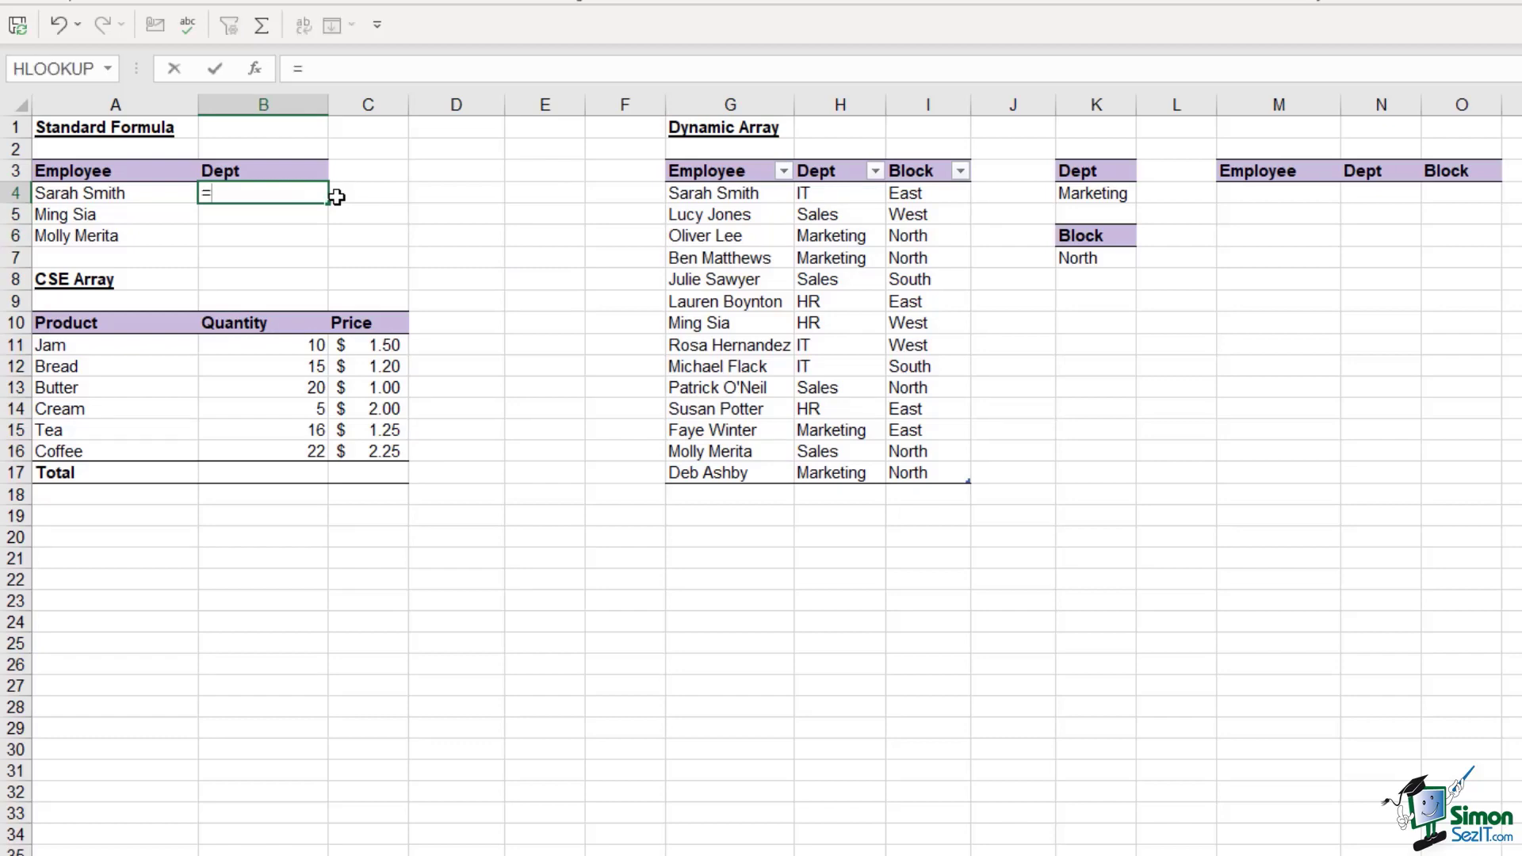
text(VLOOKUP()
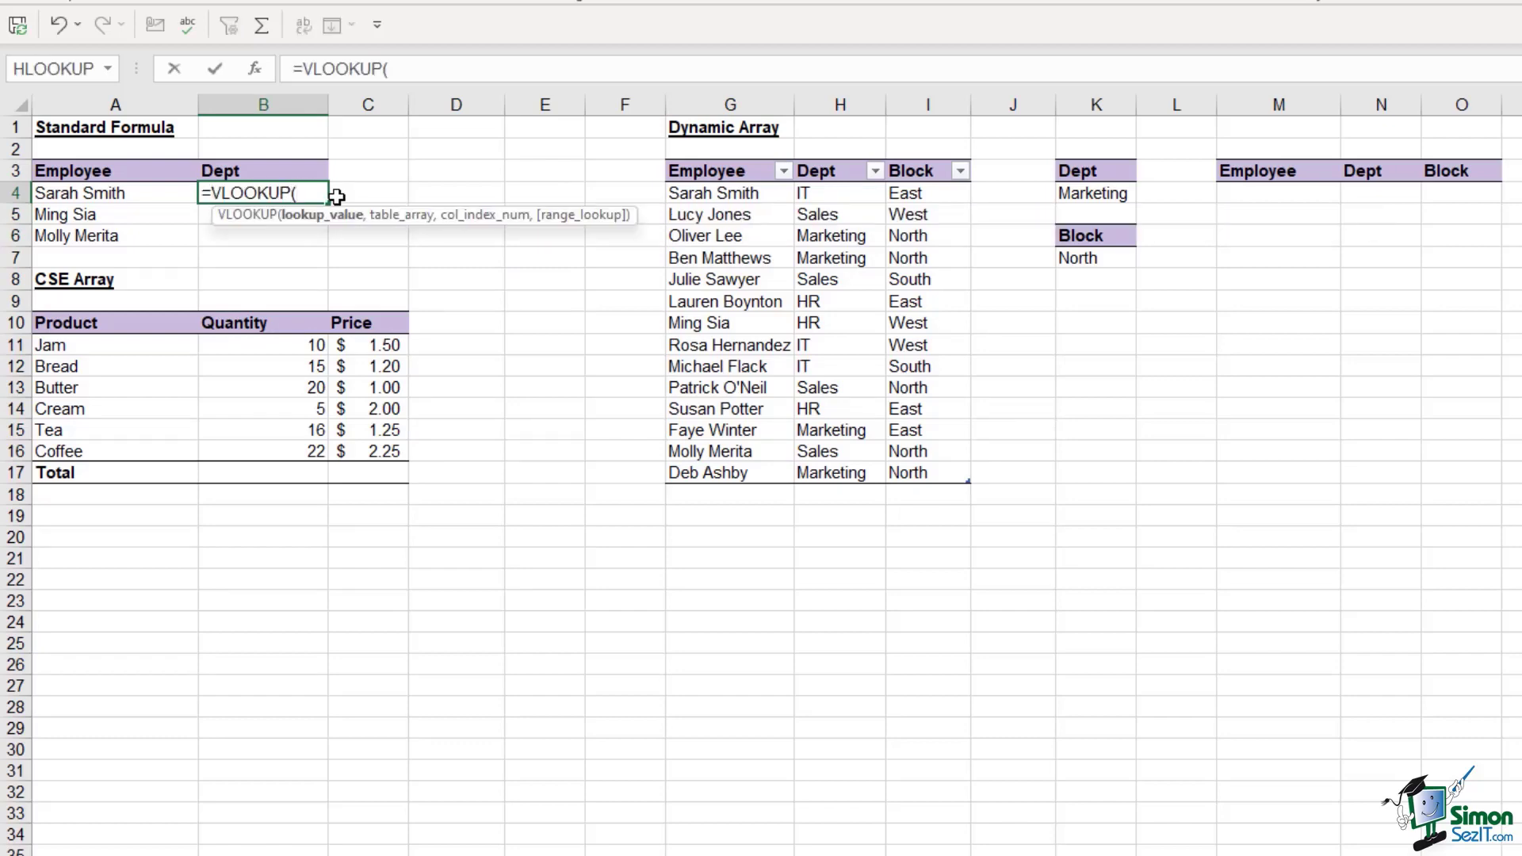
click(87, 197)
text(,)
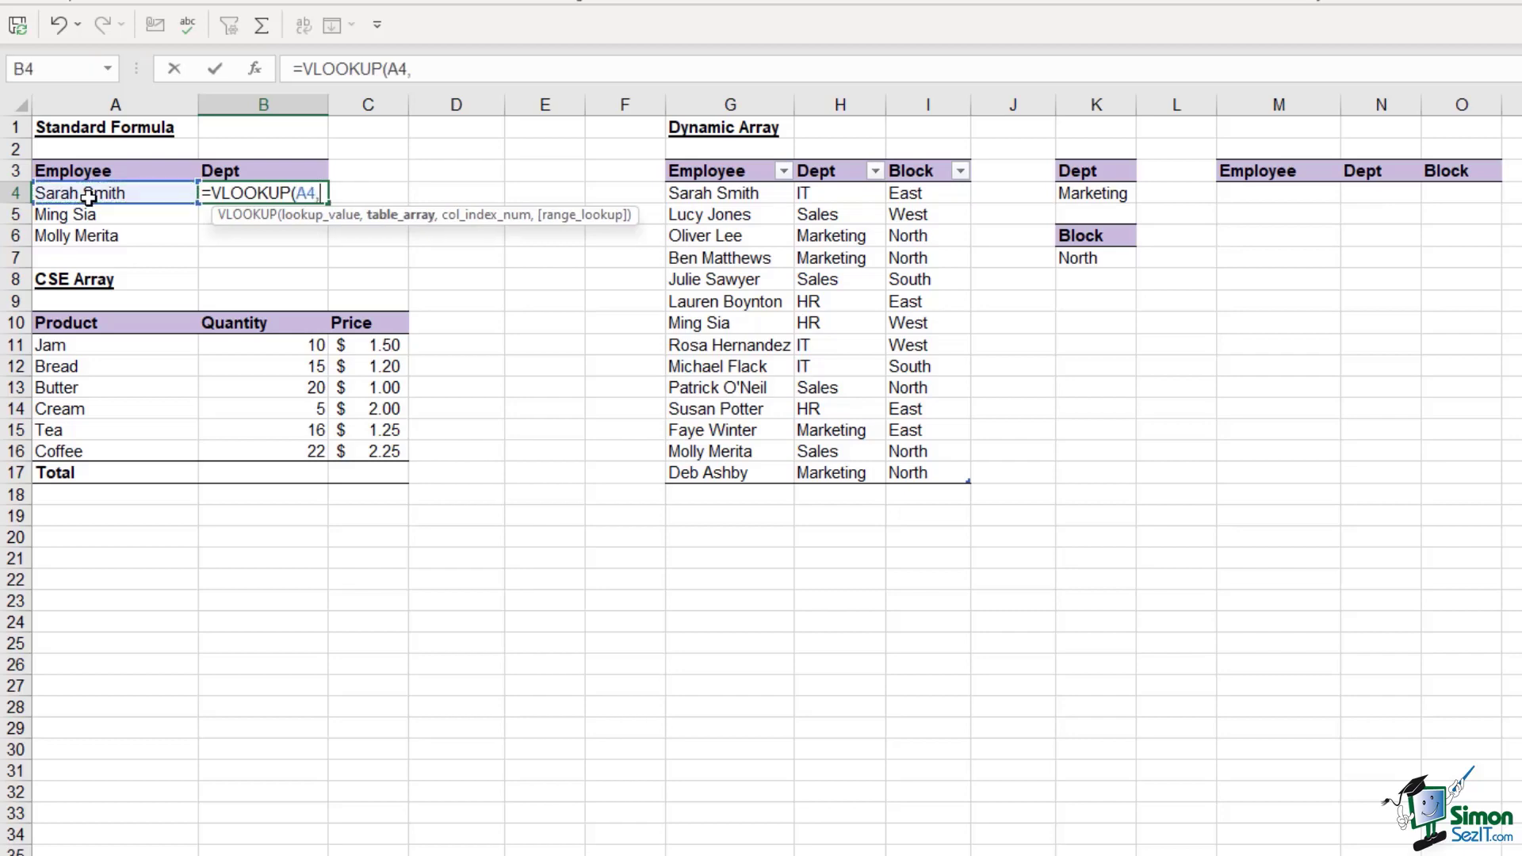
drag(700, 193, 924, 473)
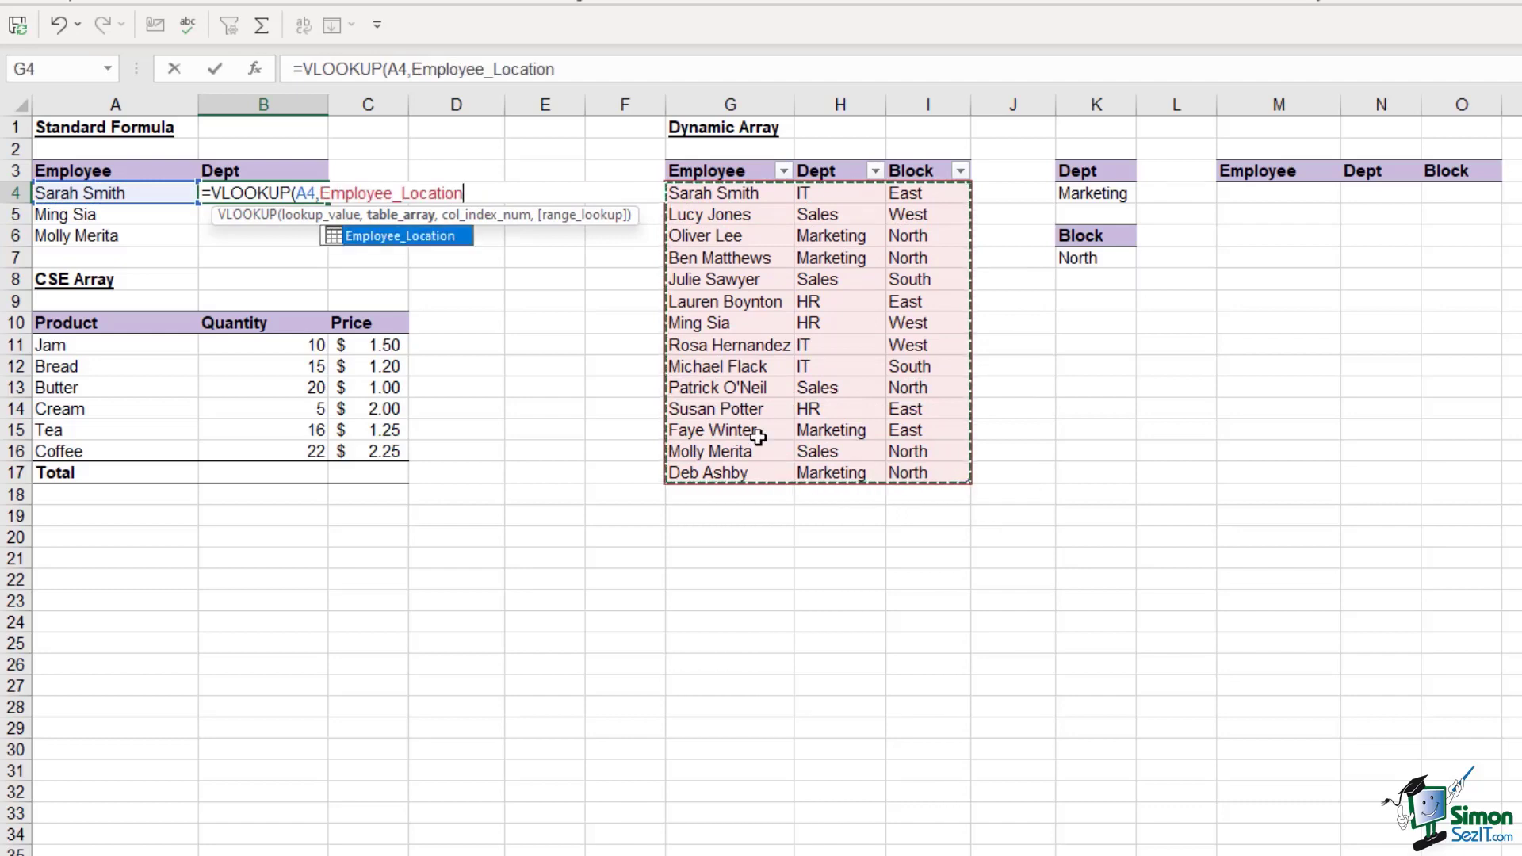
text(,)
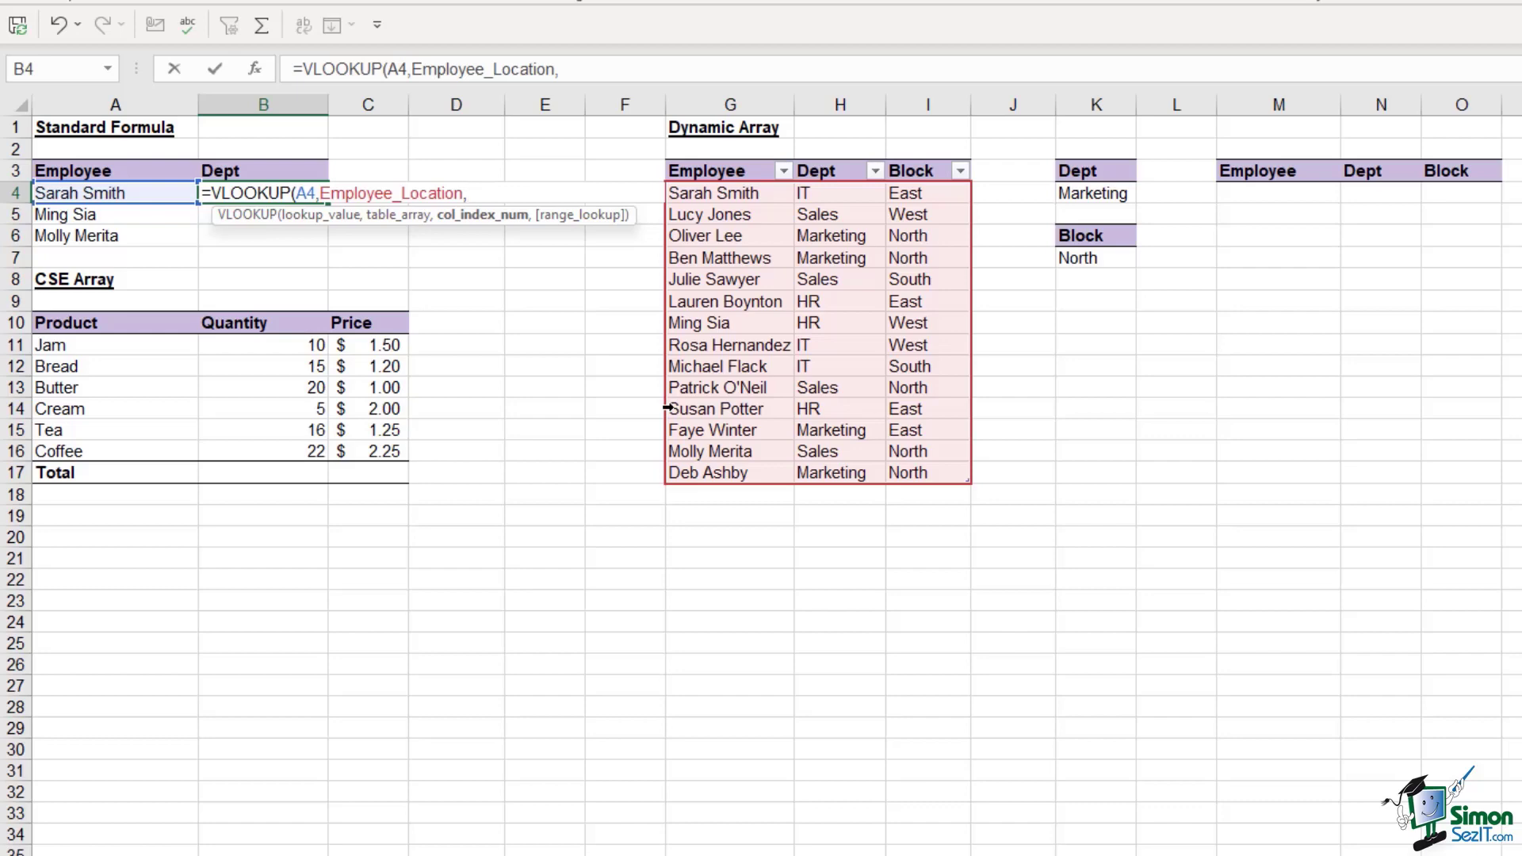
text(2,)
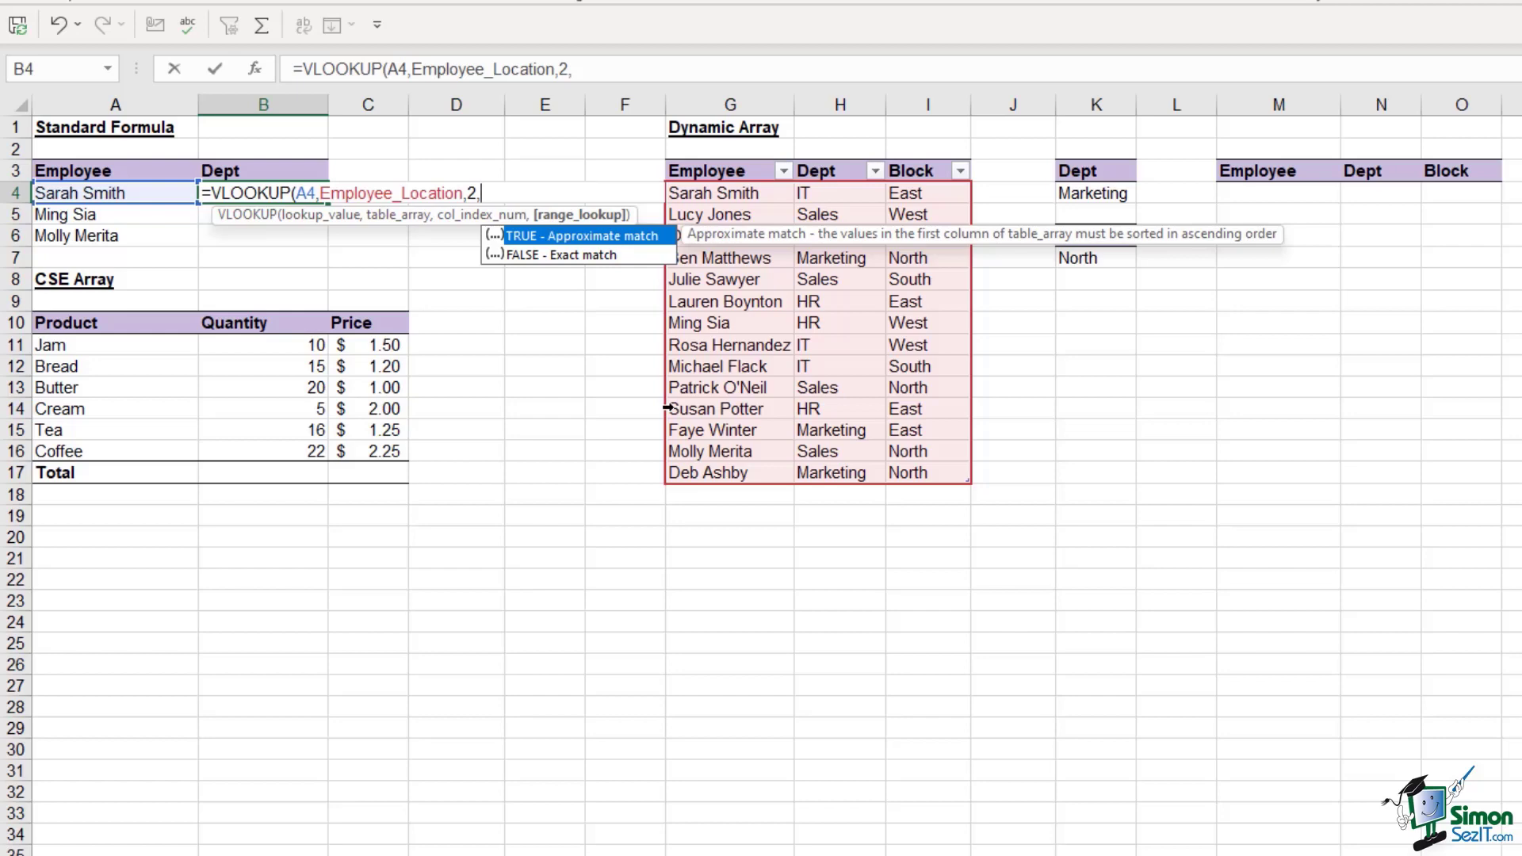
text(0))
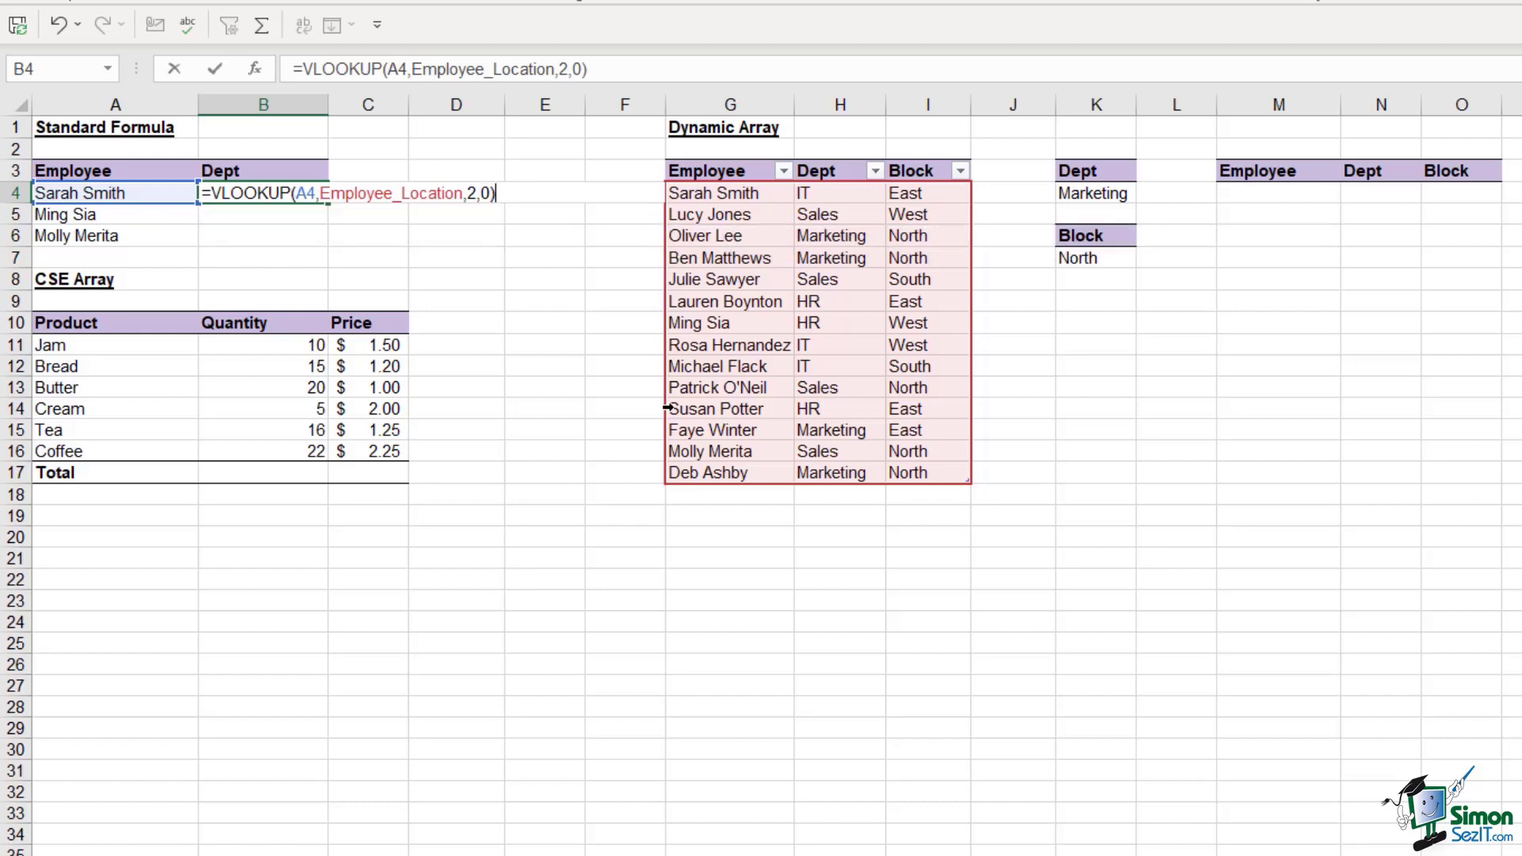
key(Return)
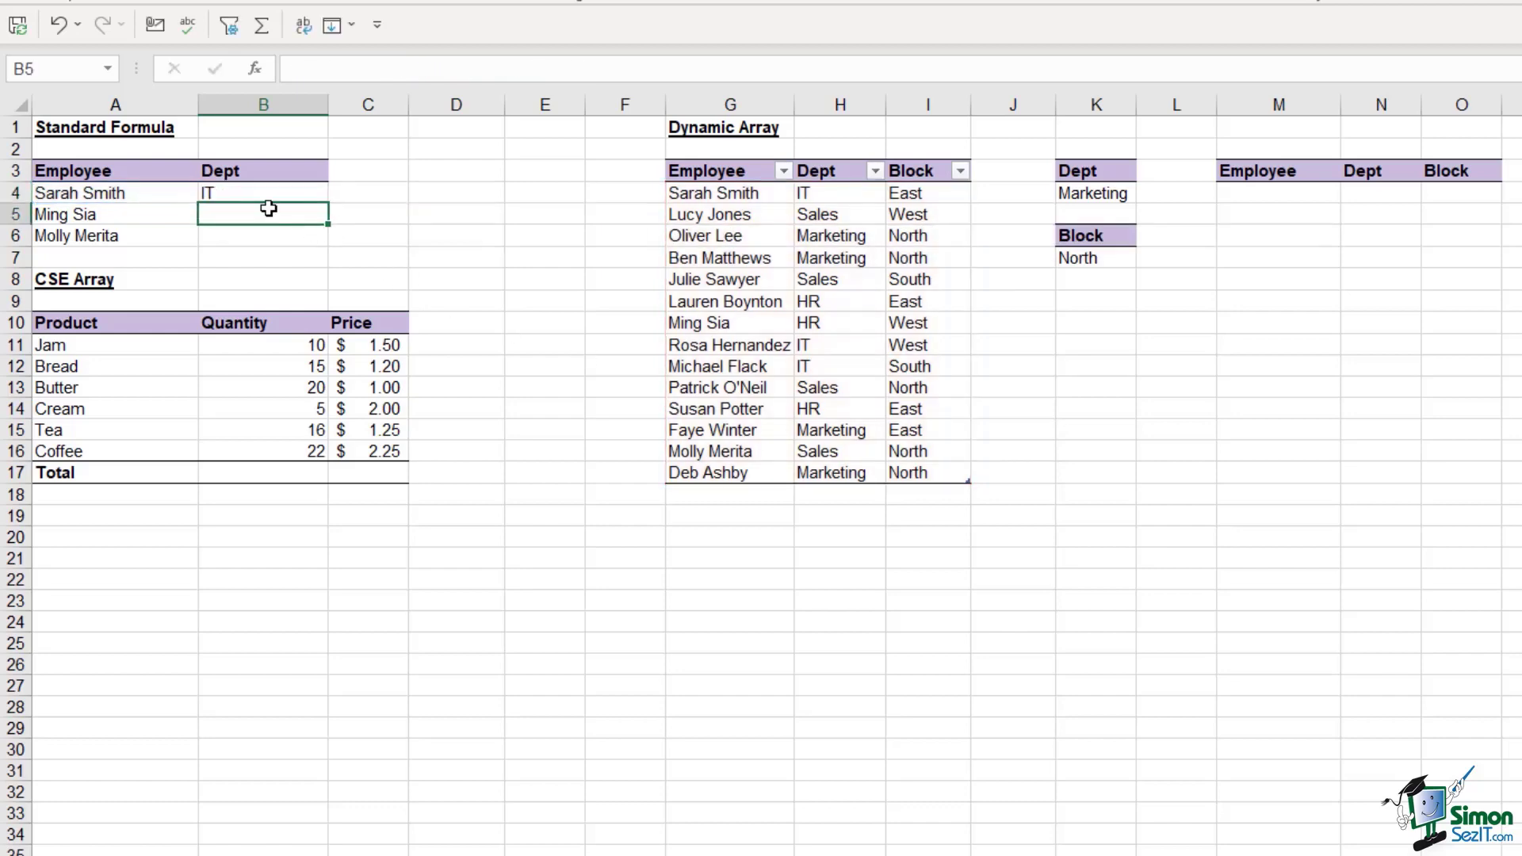
Fill the B4 VLOOKUP down to B6 so the next two employees show HR and Sales
click(263, 193)
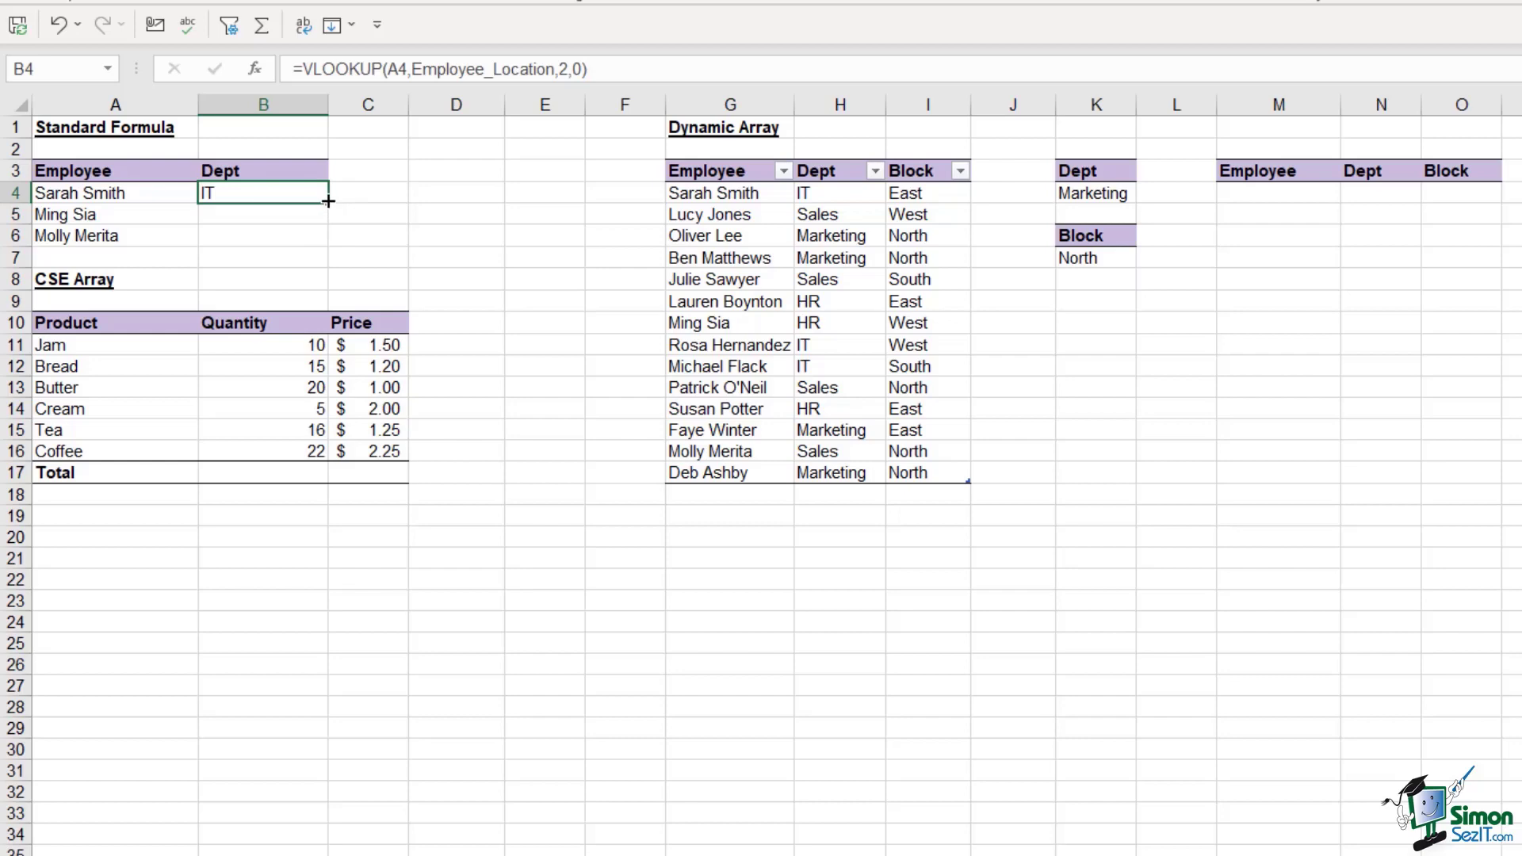
drag(328, 200, 333, 240)
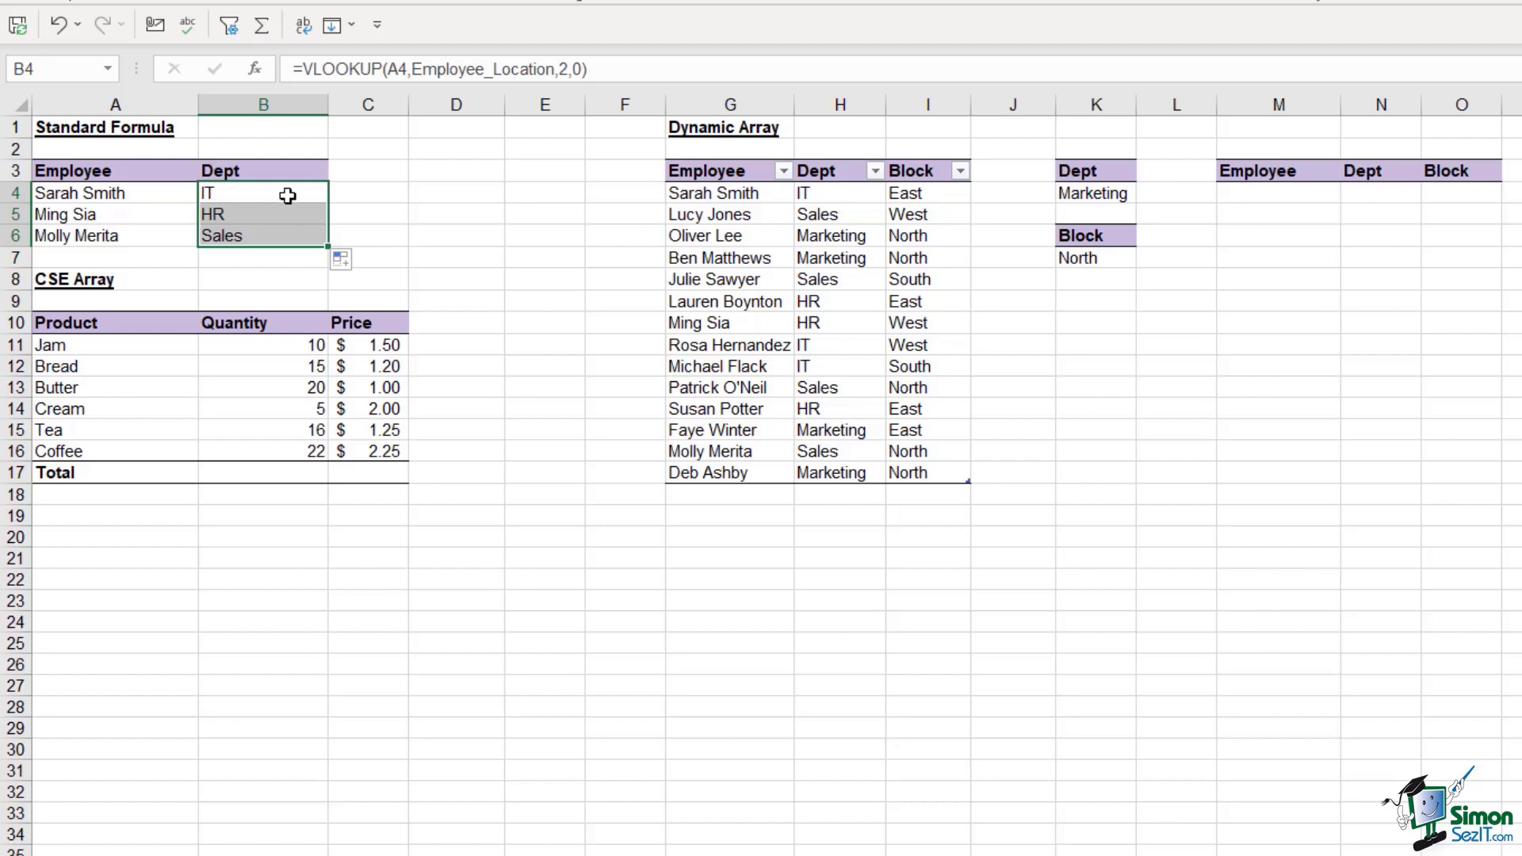
click(287, 195)
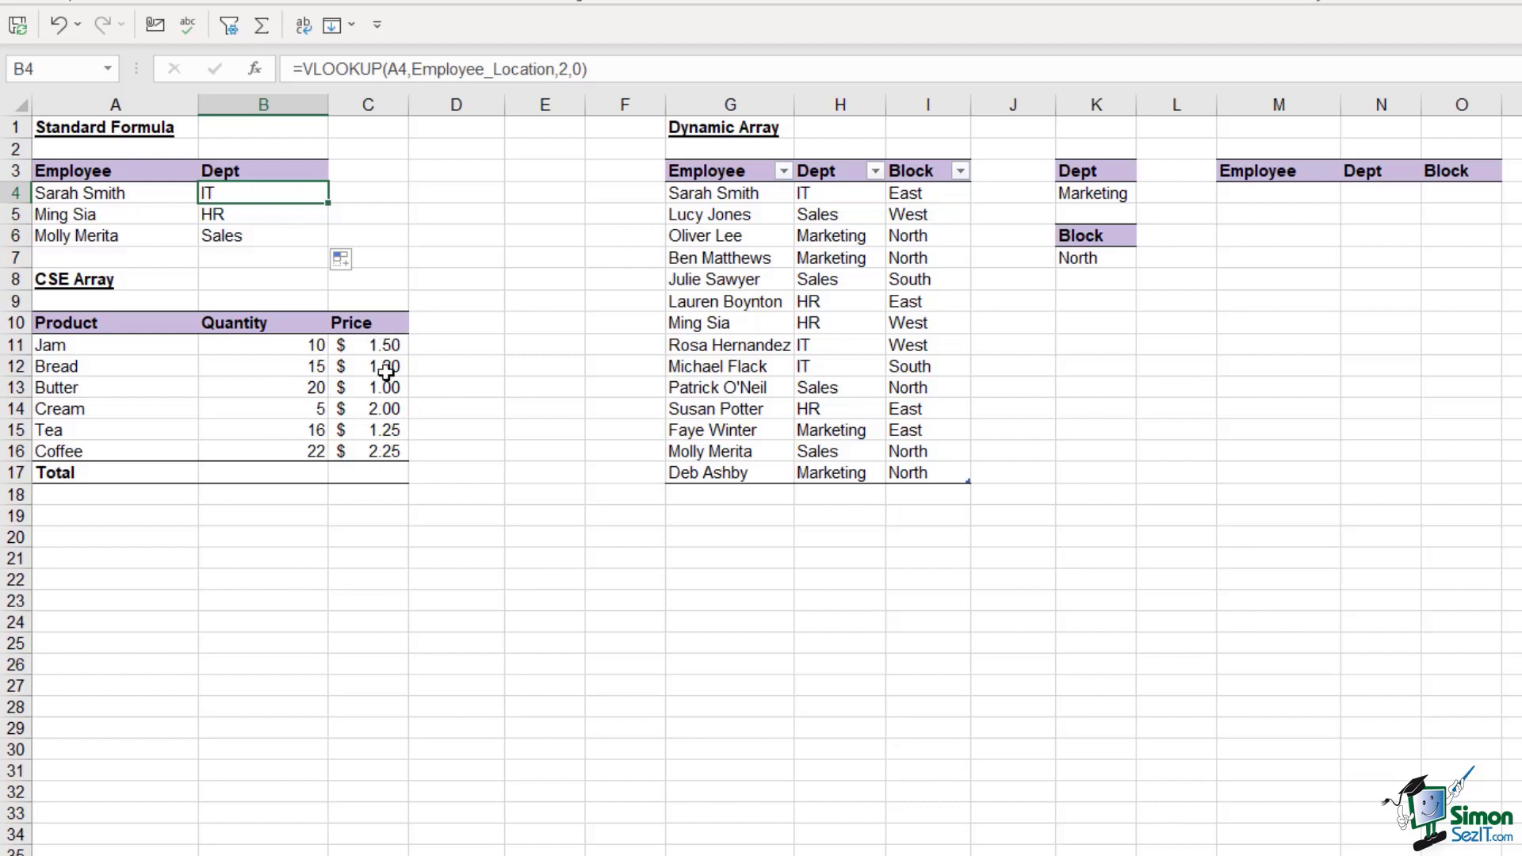
click(366, 474)
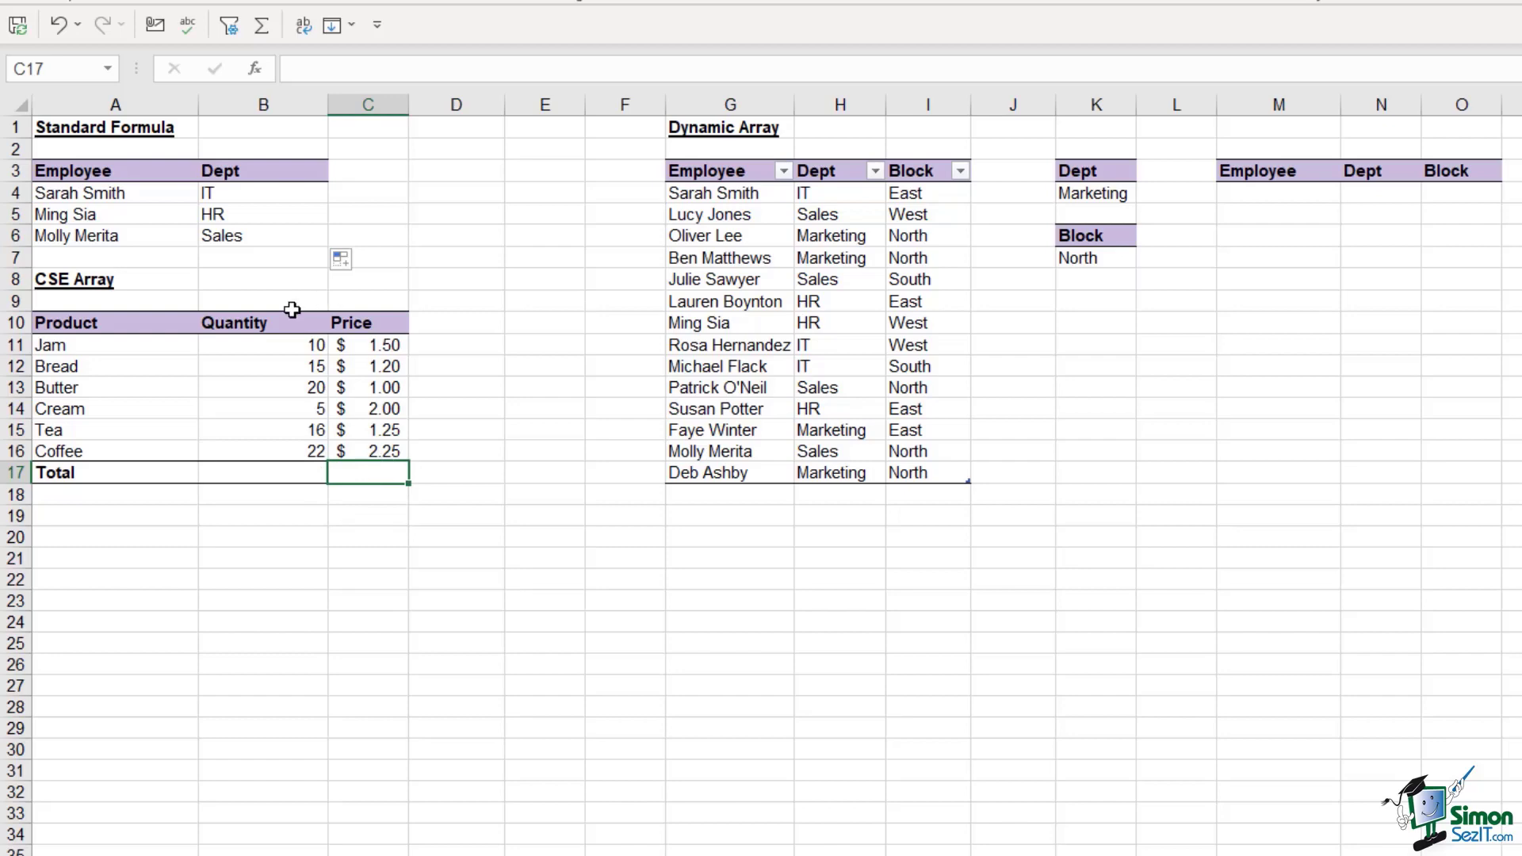
click(251, 344)
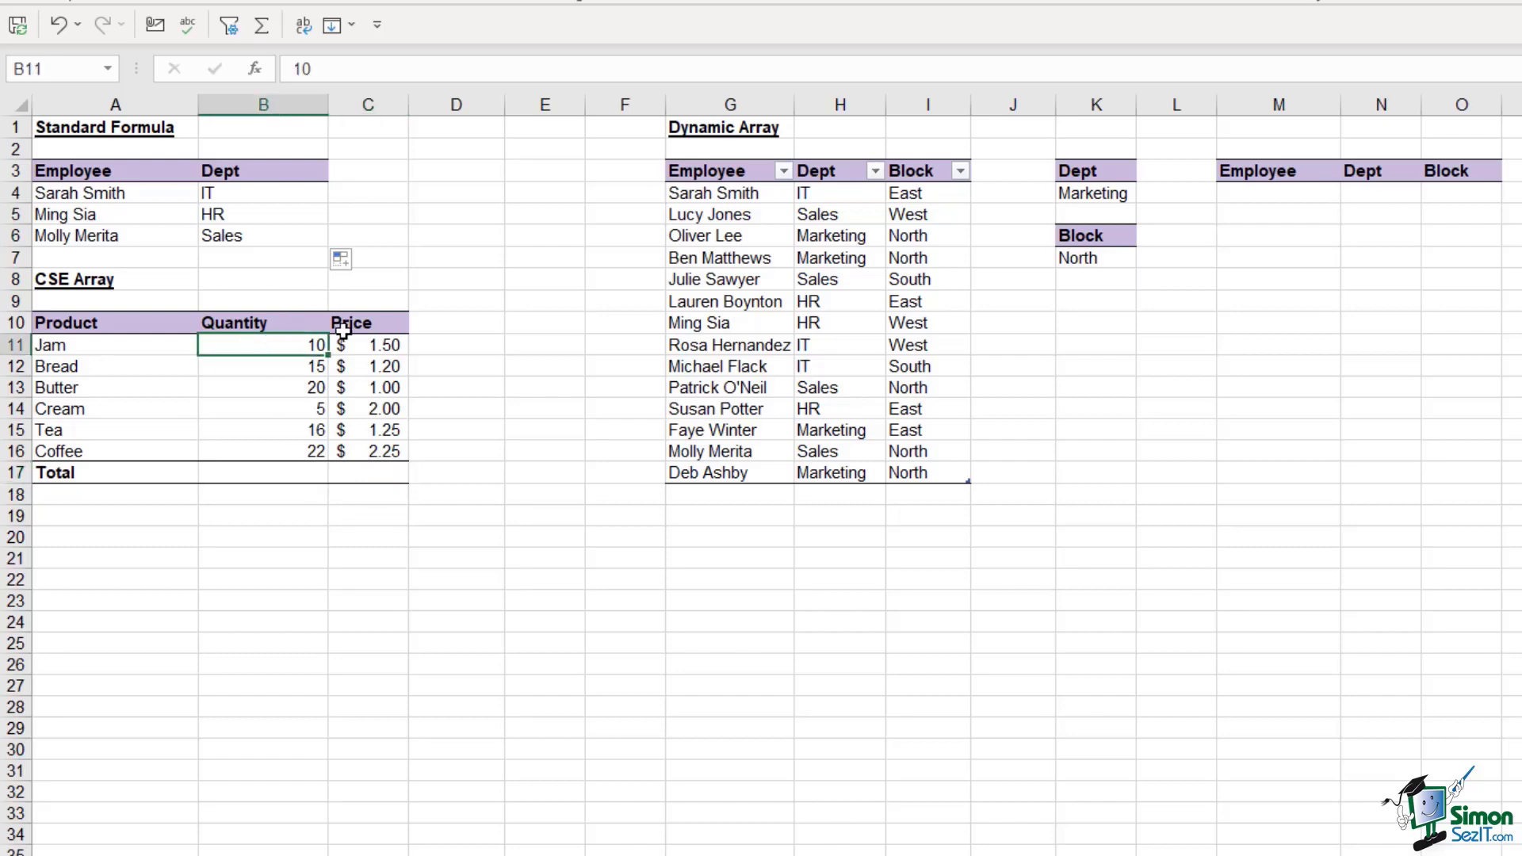
click(367, 345)
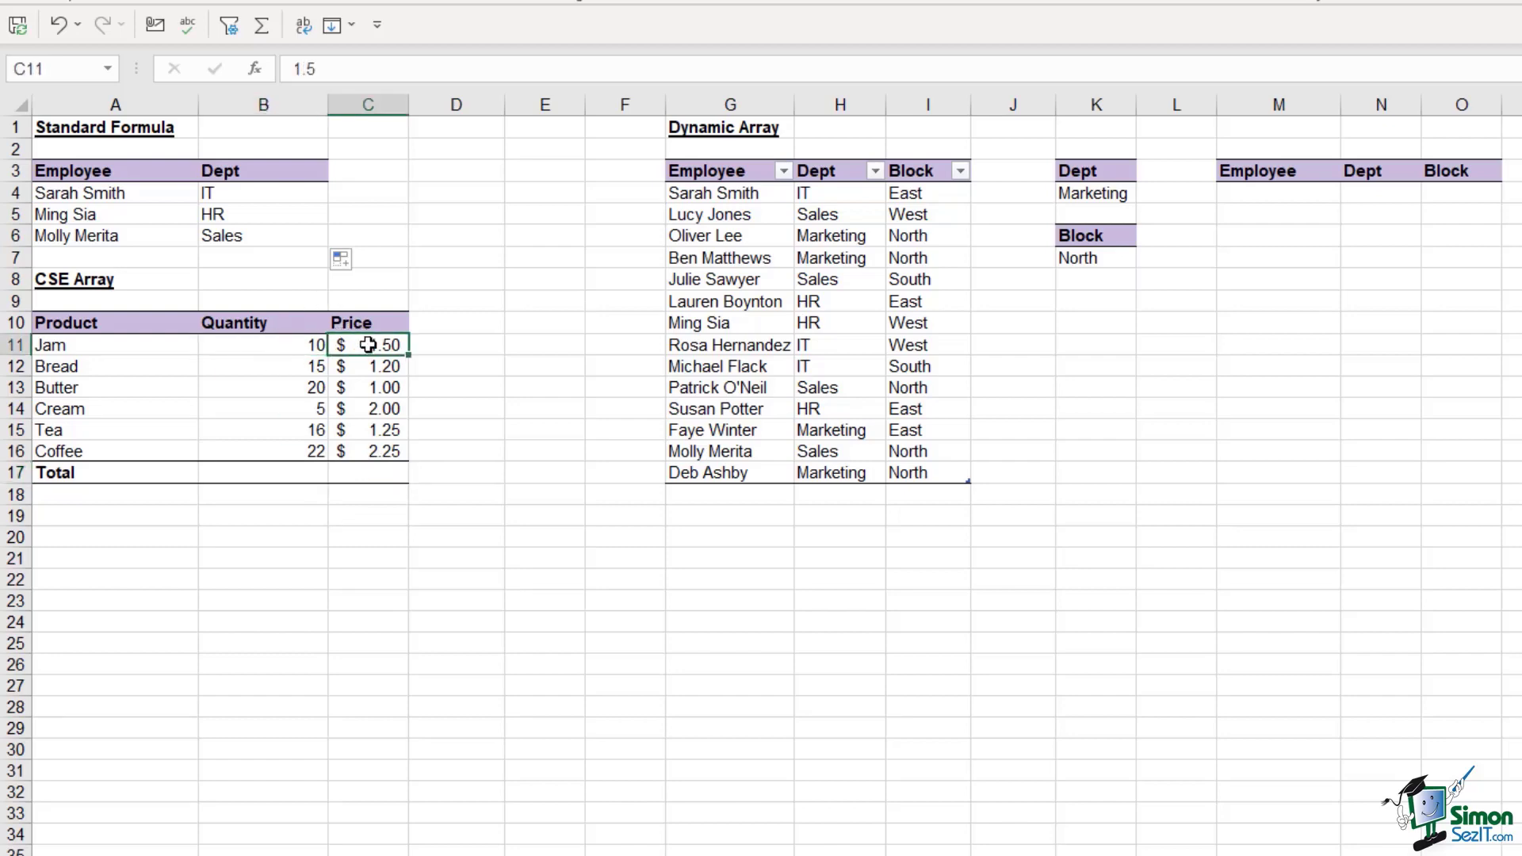
click(286, 368)
click(373, 366)
click(312, 387)
click(373, 387)
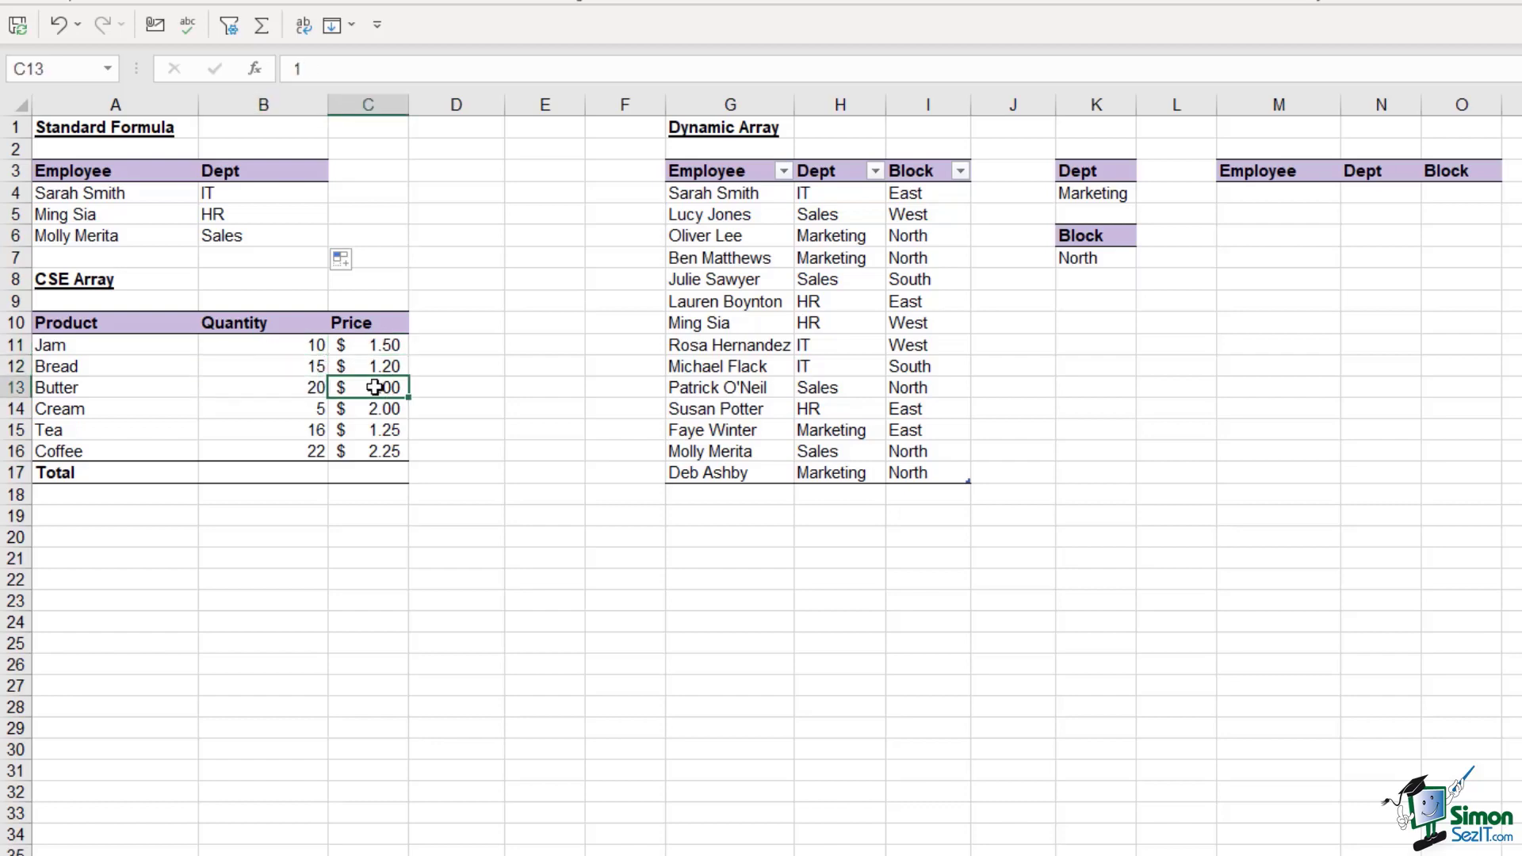
click(367, 472)
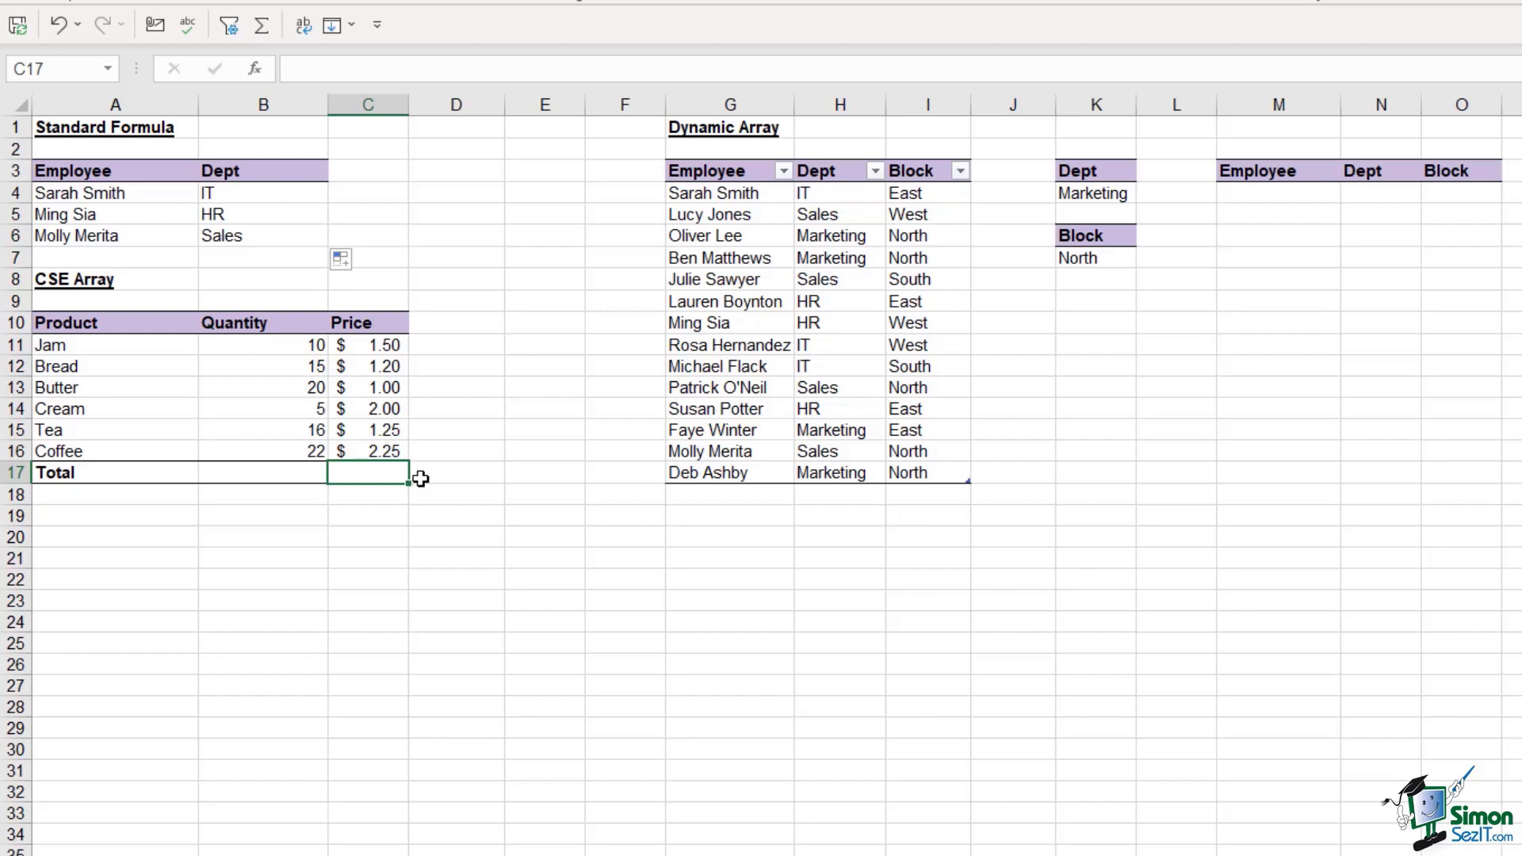
Type =SUM(B11:B16*C11:C16) in C17 to total quantity times price
text(=)
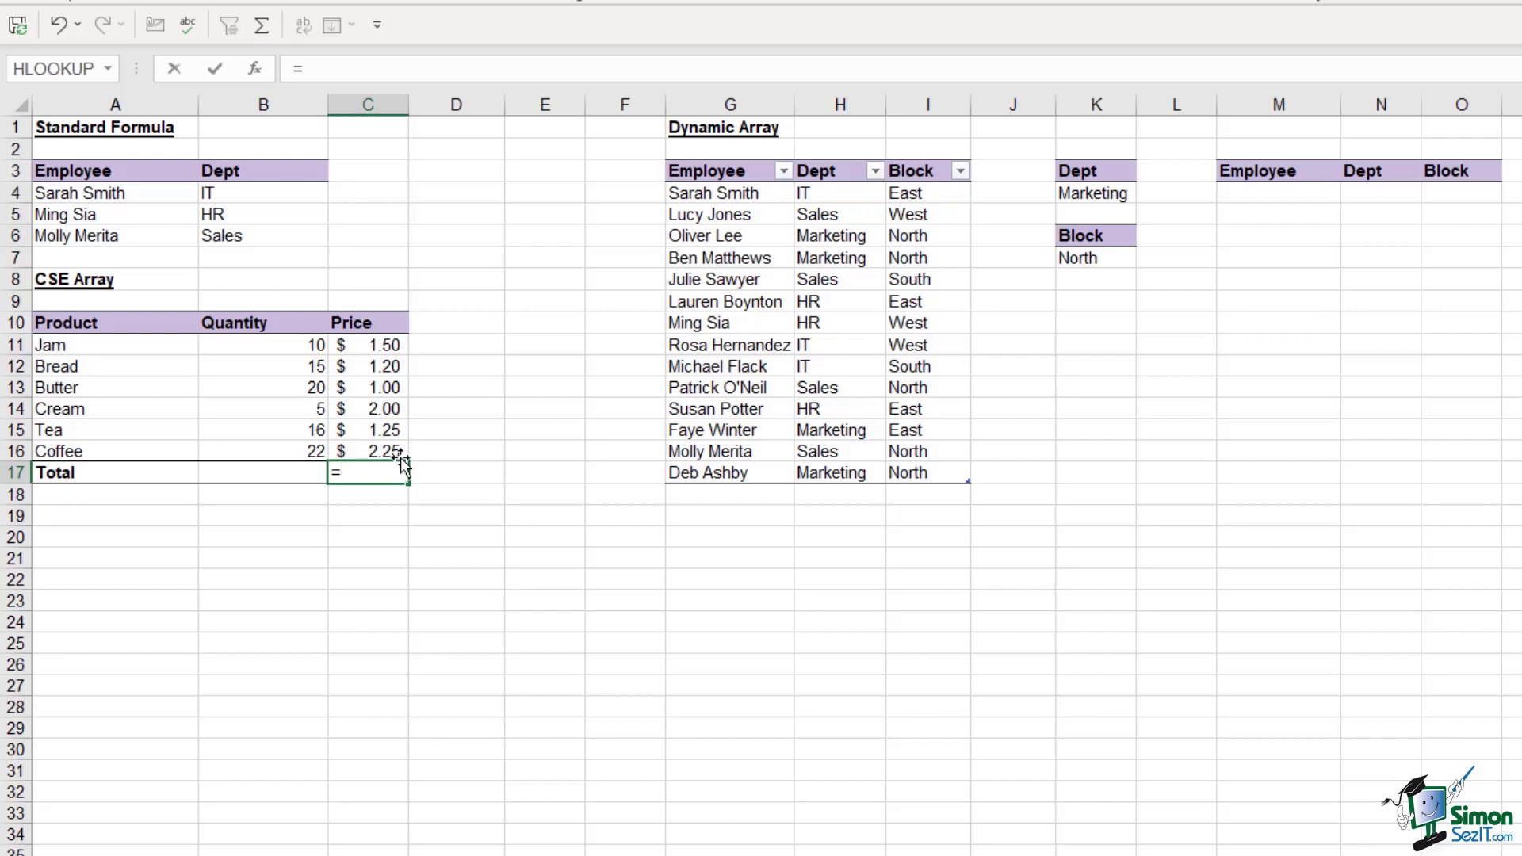
text(SUM()
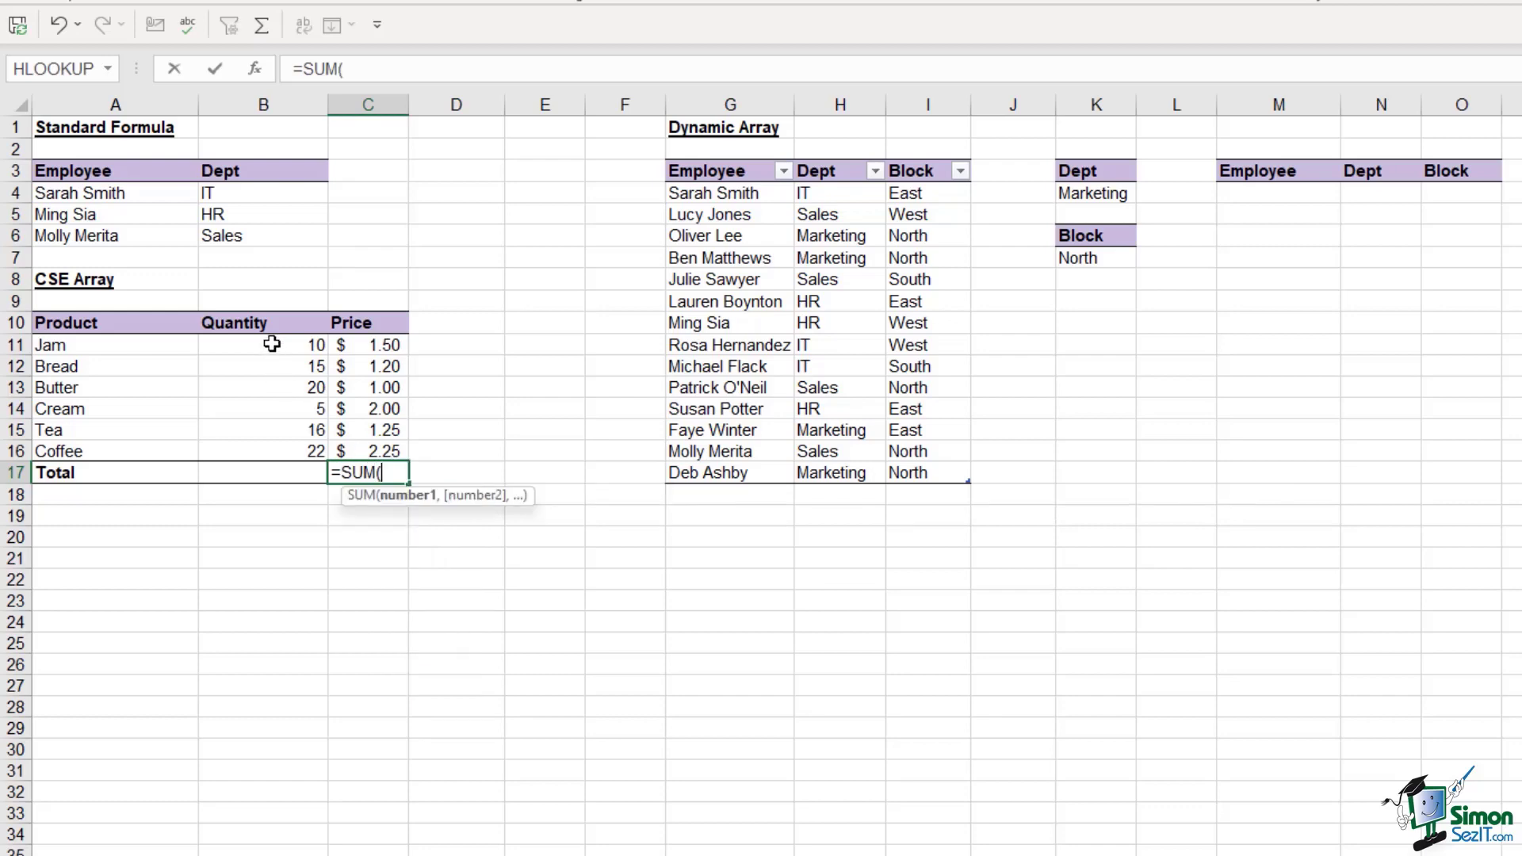
drag(272, 344, 282, 452)
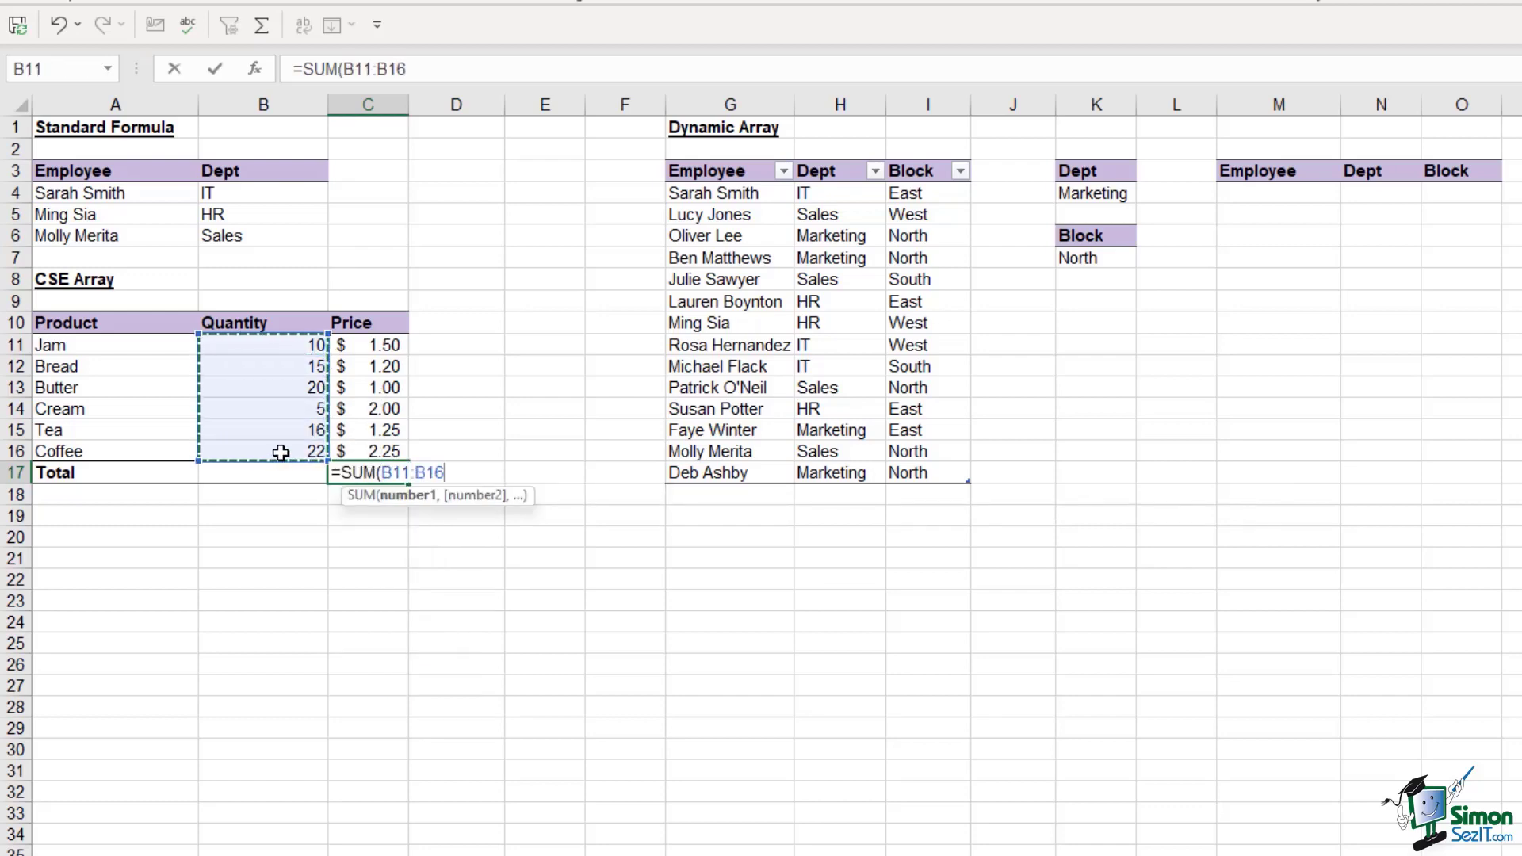
text(*)
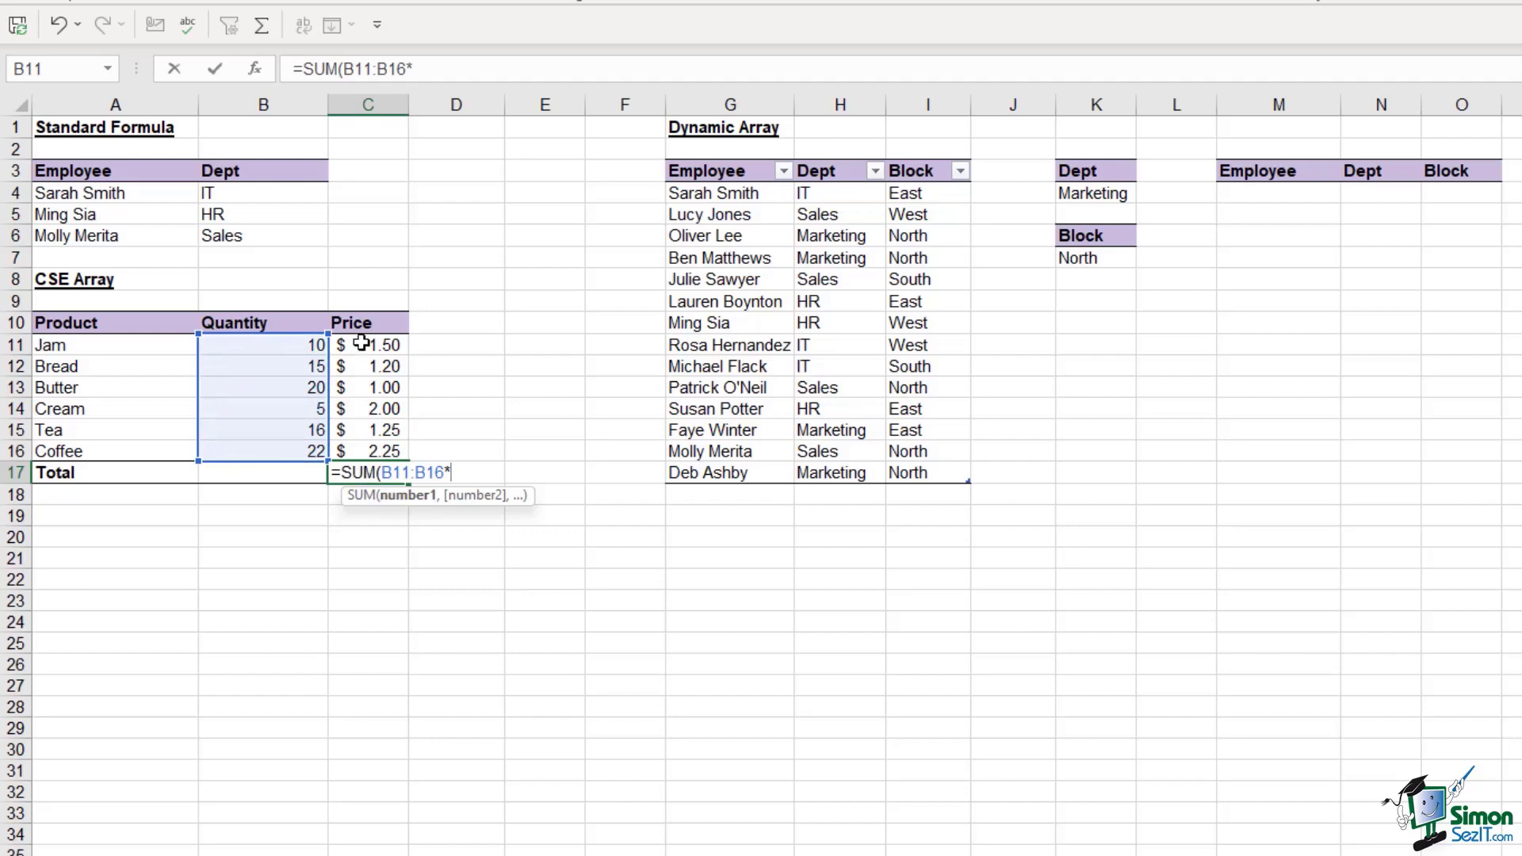
drag(360, 344, 374, 441)
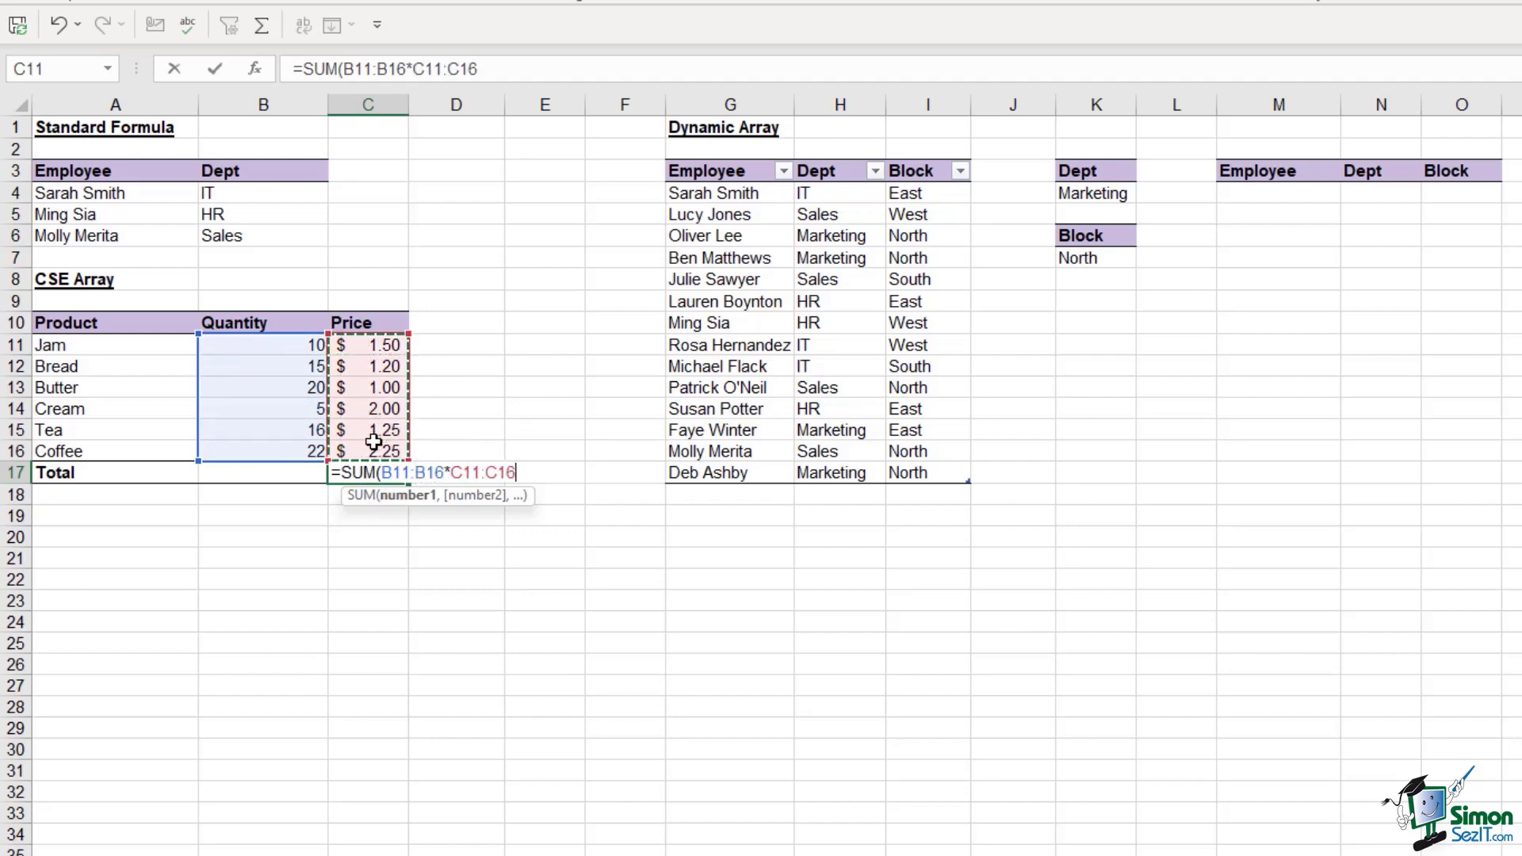
text())
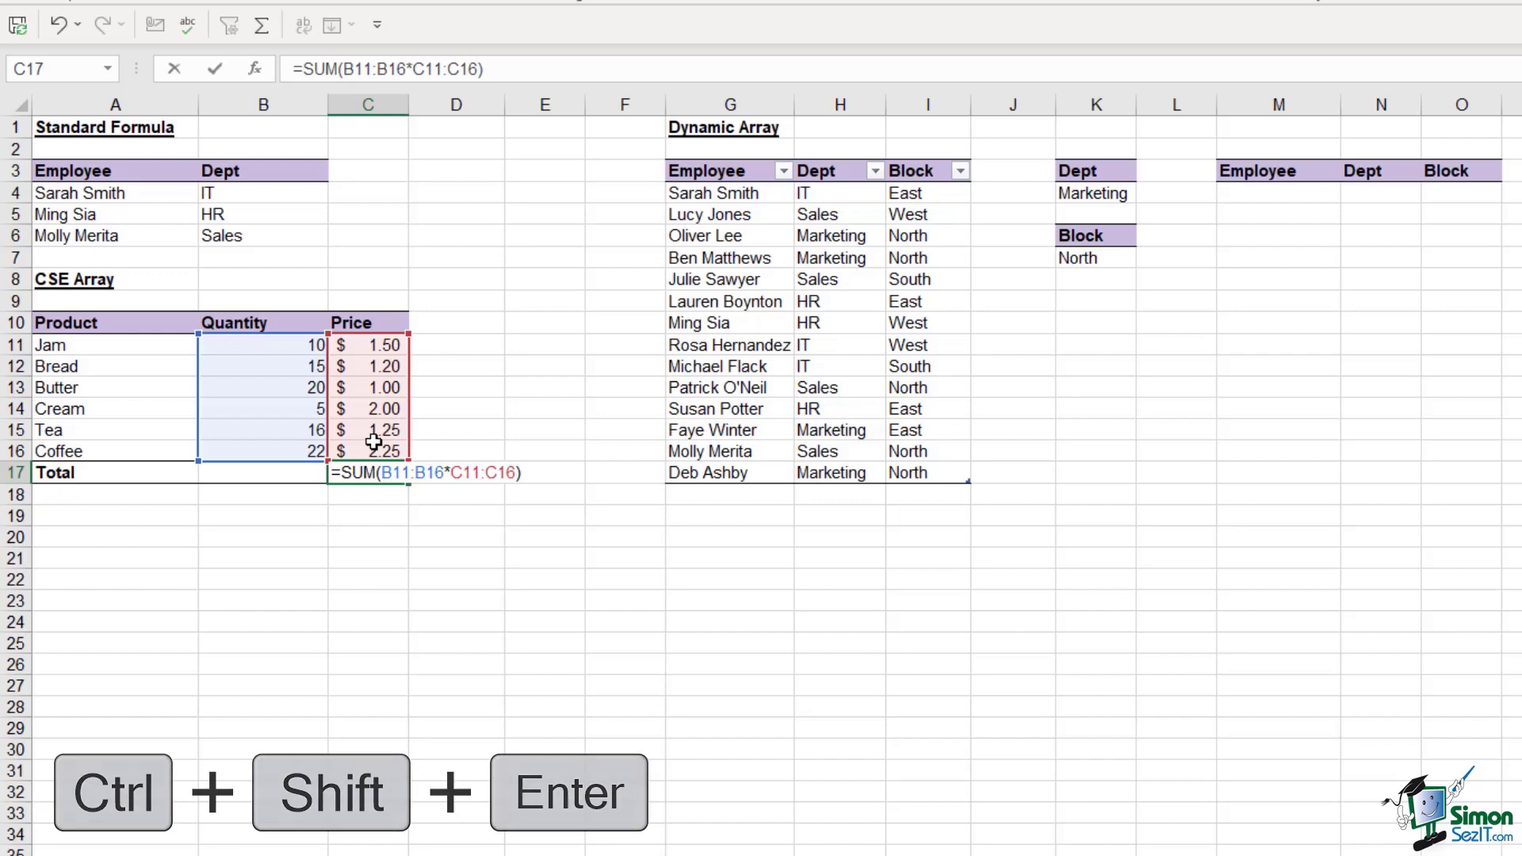
Commit the C17 total as a CSE array formula, showing $132.50
key(ctrl+shift+Return)
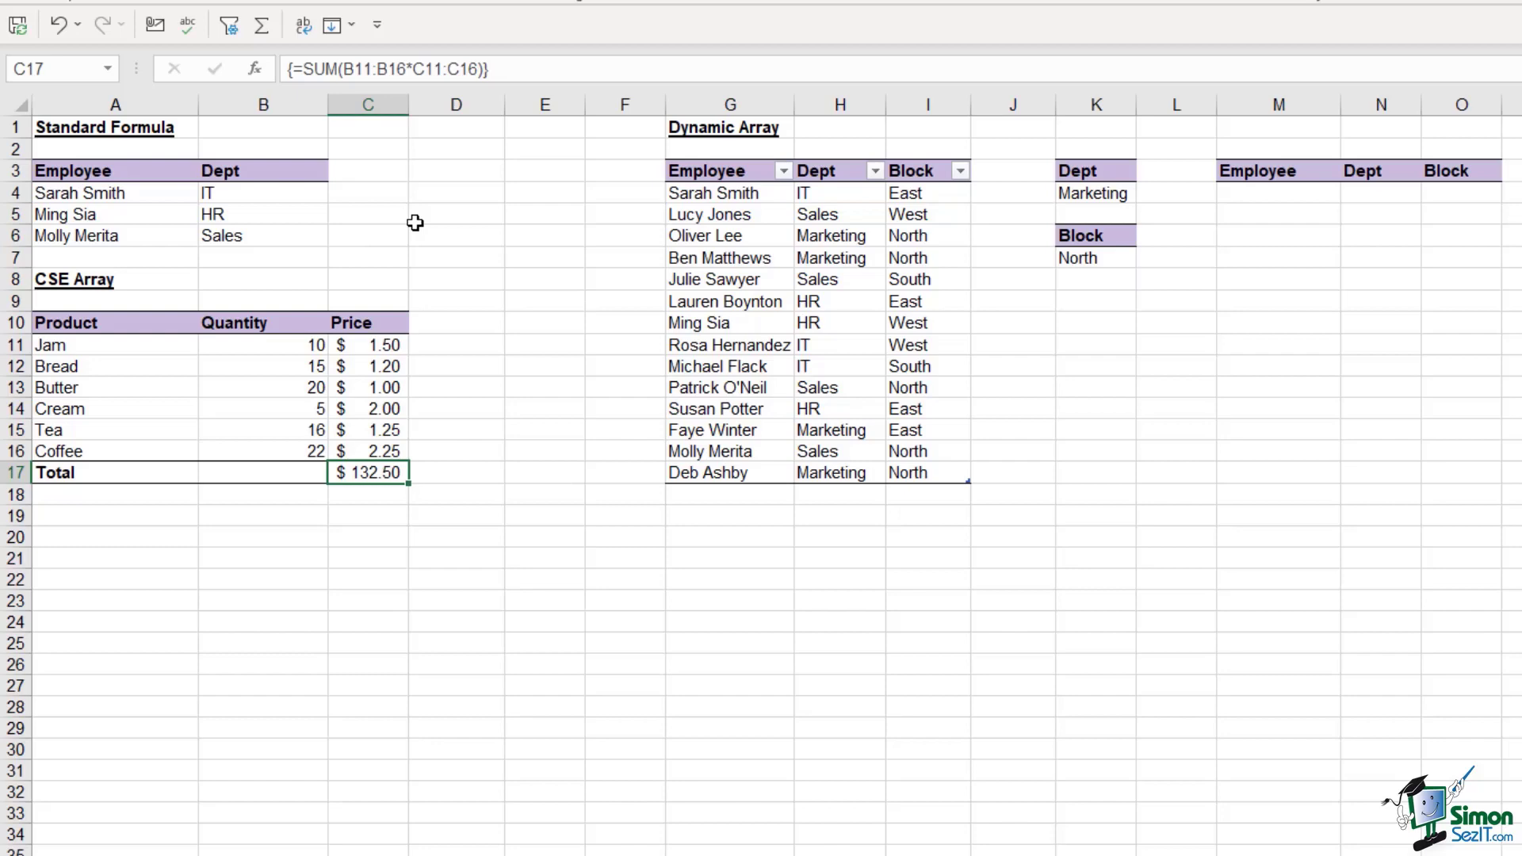
click(1300, 193)
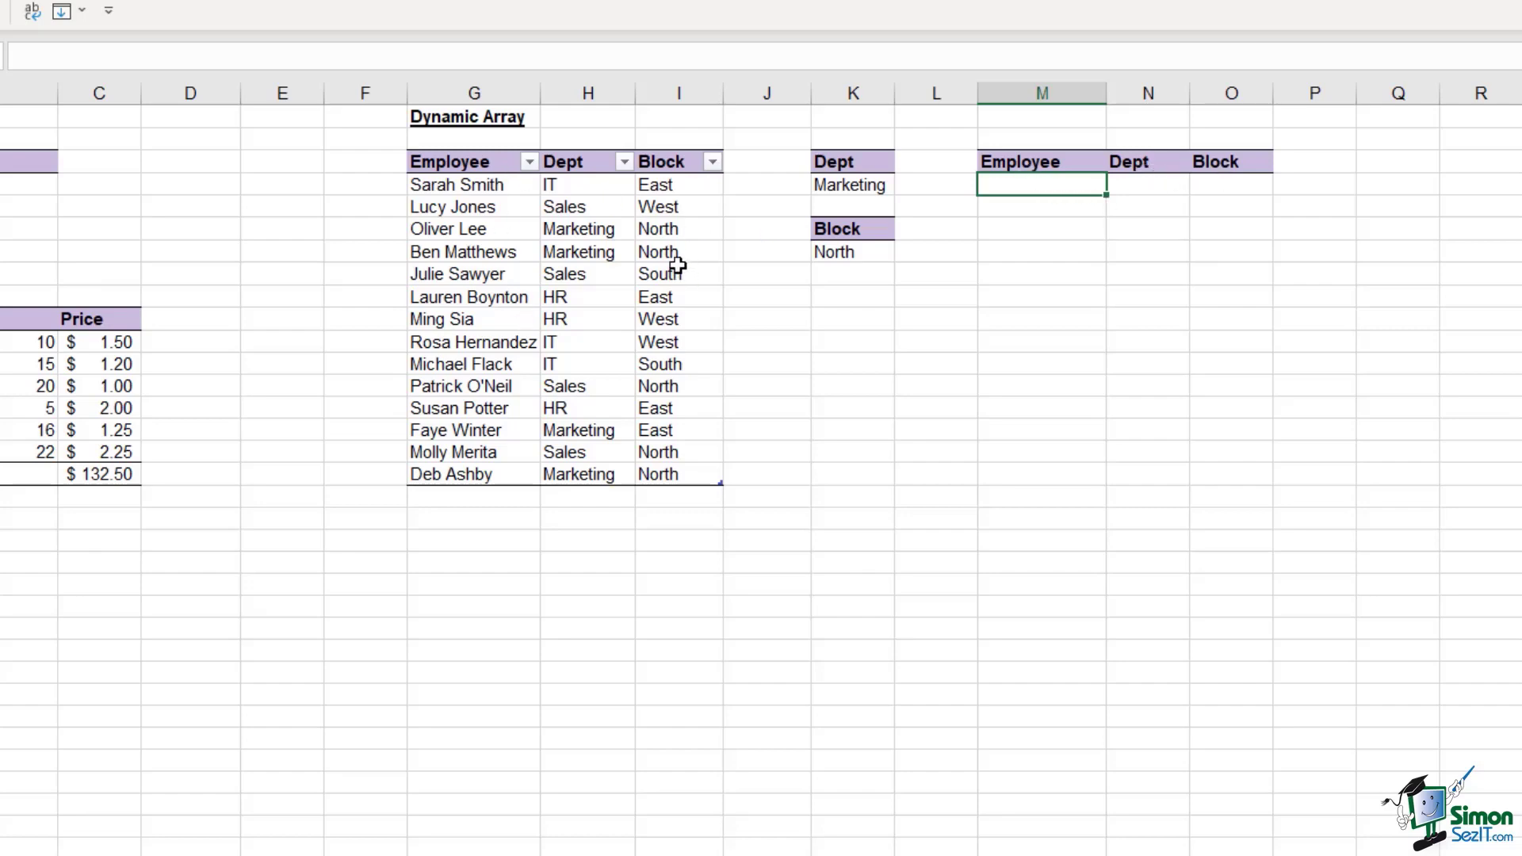
click(848, 187)
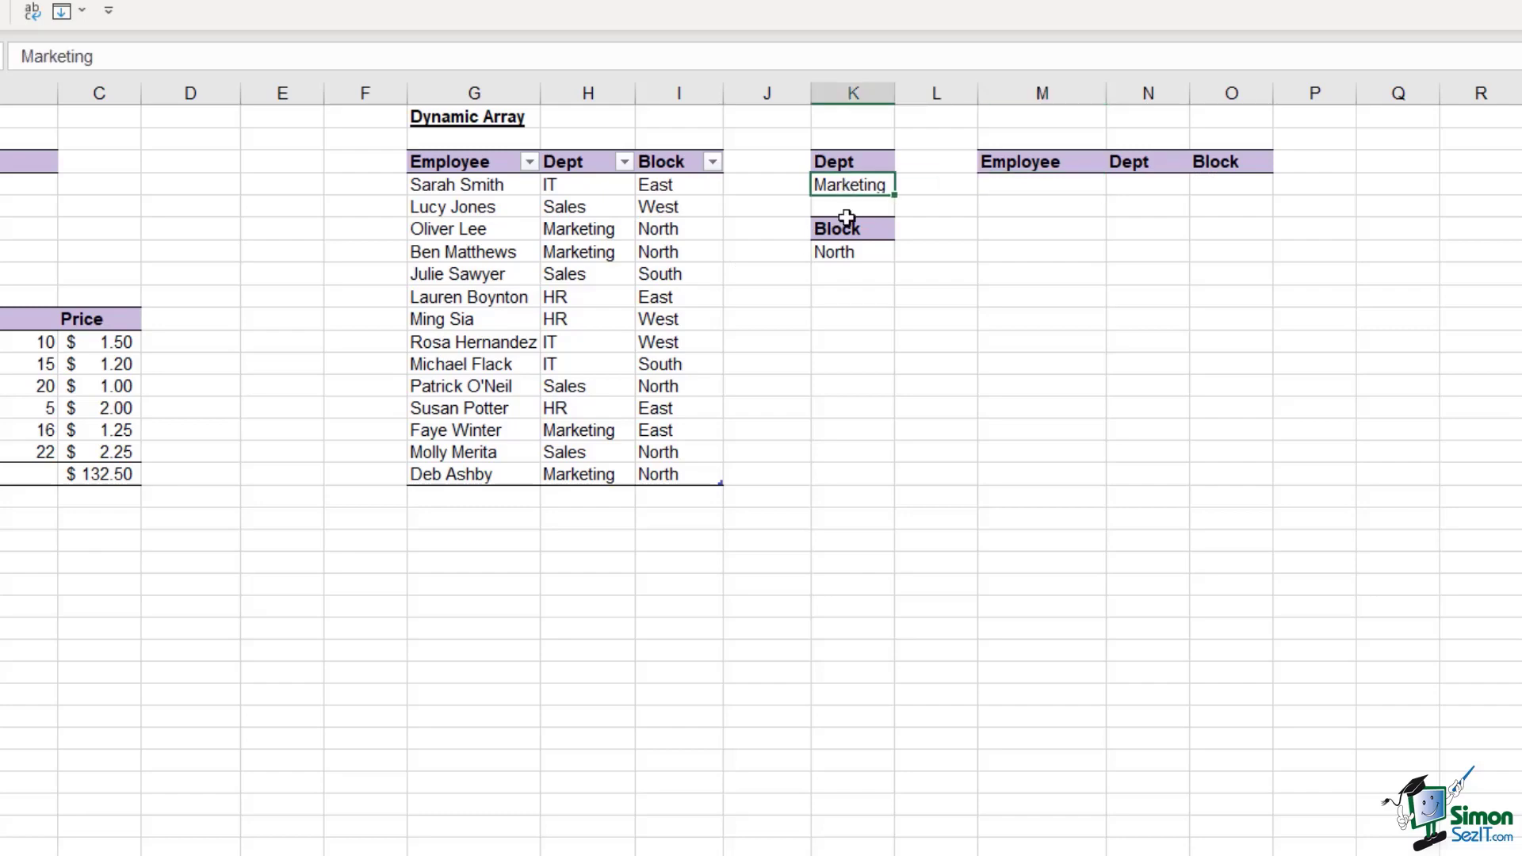
click(845, 252)
click(849, 187)
click(1044, 197)
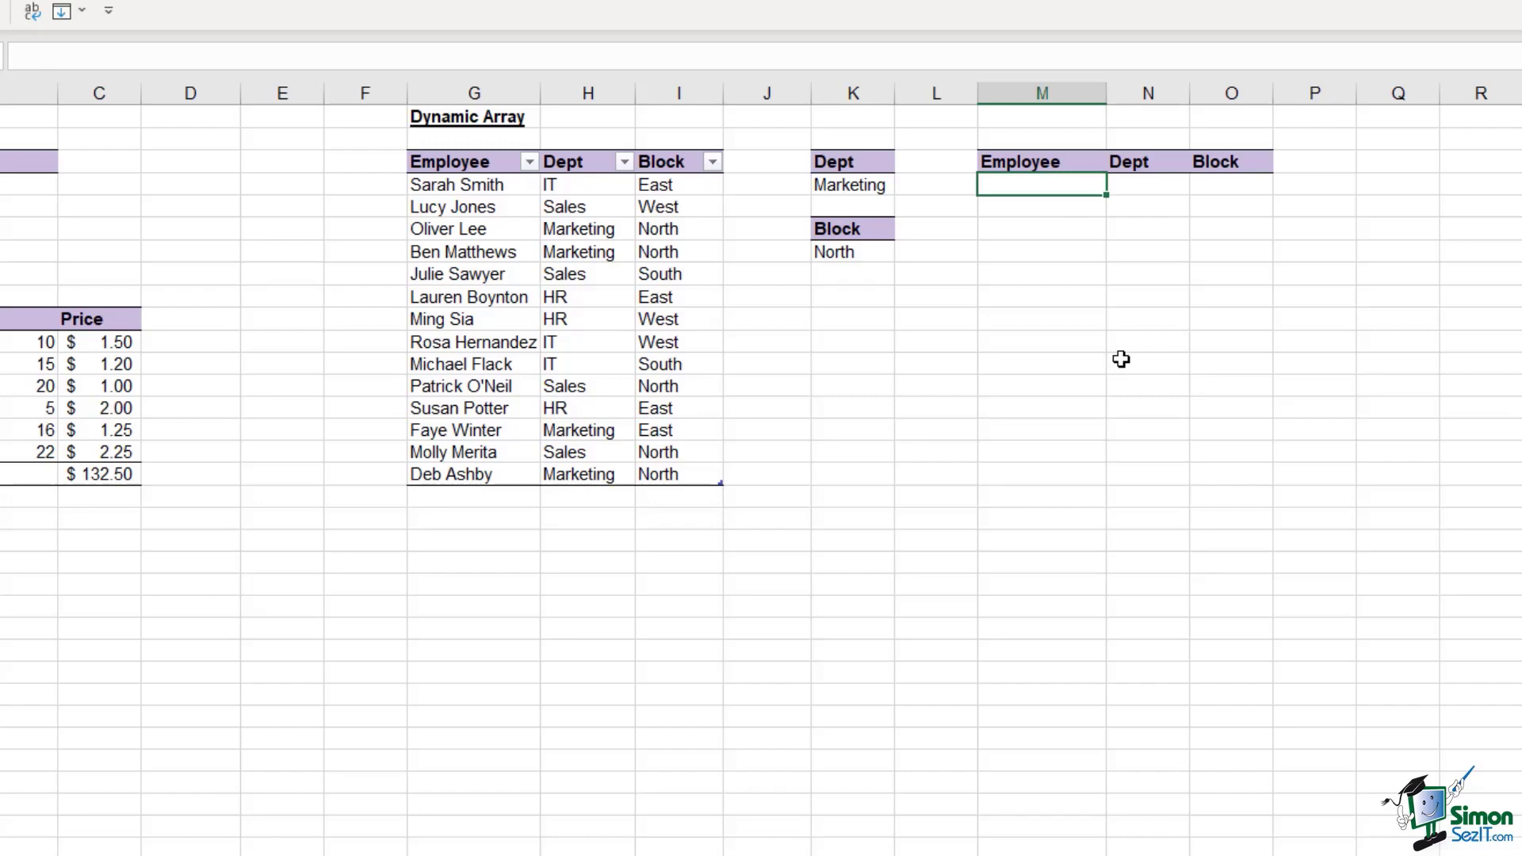
Enter =FILTER(Employee_Location,Employee_Location[Dept]=K4) in M4, spilling the four Marketing employees
text(=FILTER()
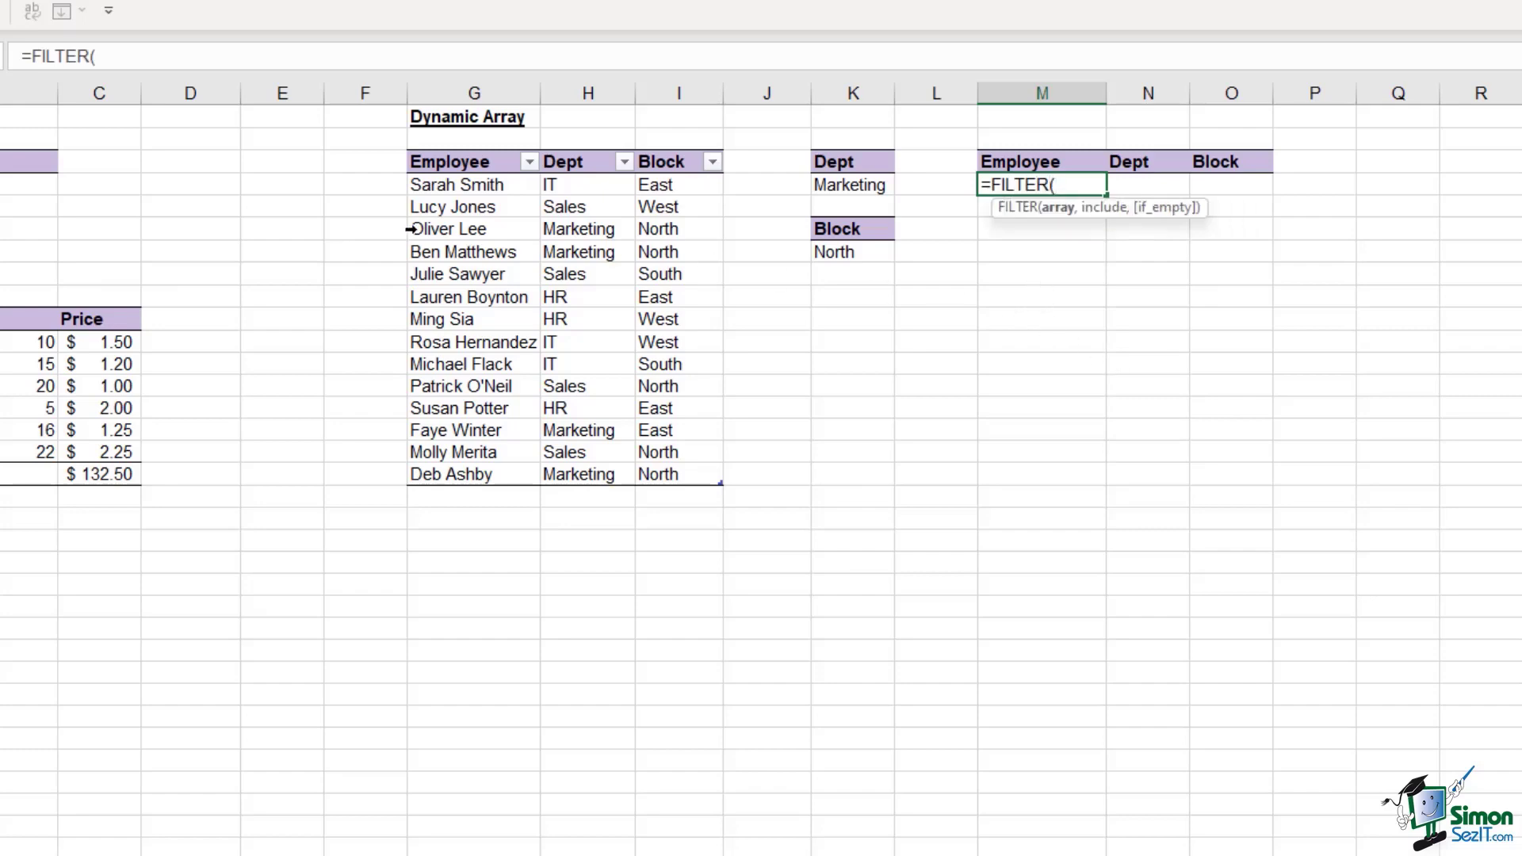
drag(435, 189, 680, 476)
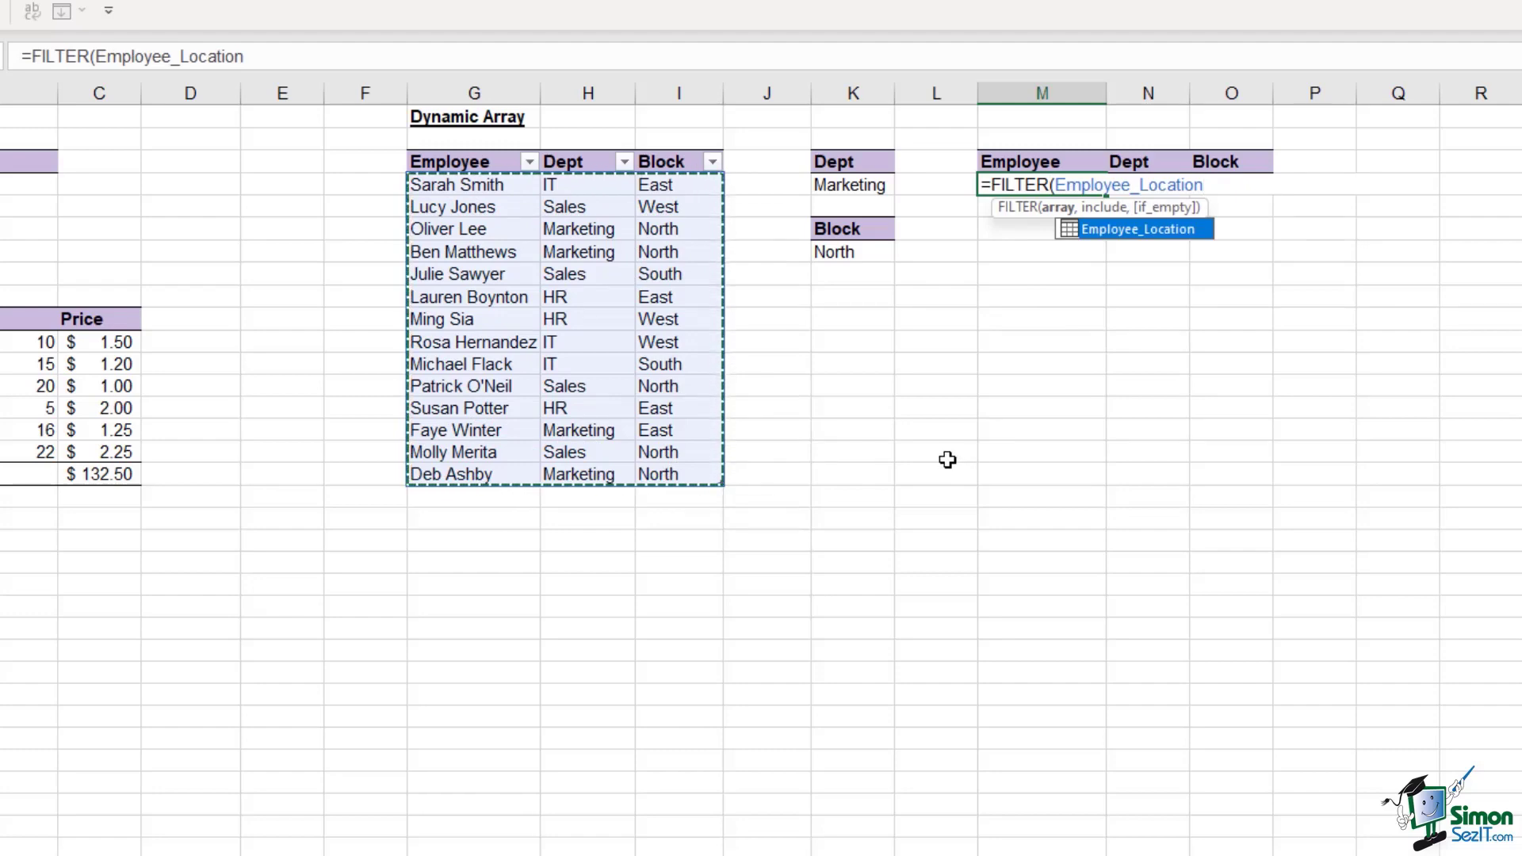
text(,)
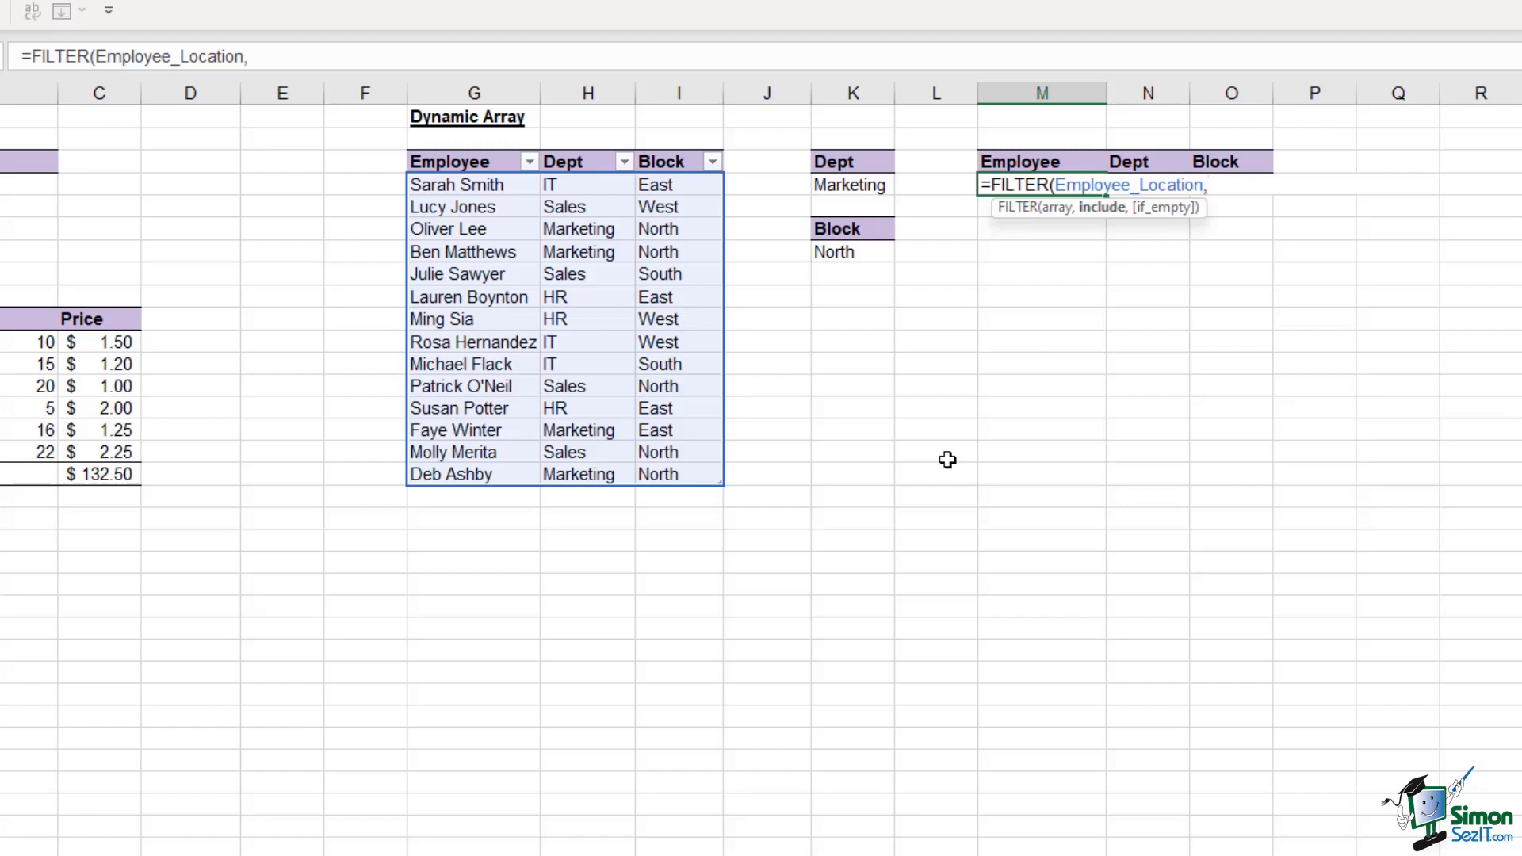
click(582, 188)
drag(582, 188, 598, 474)
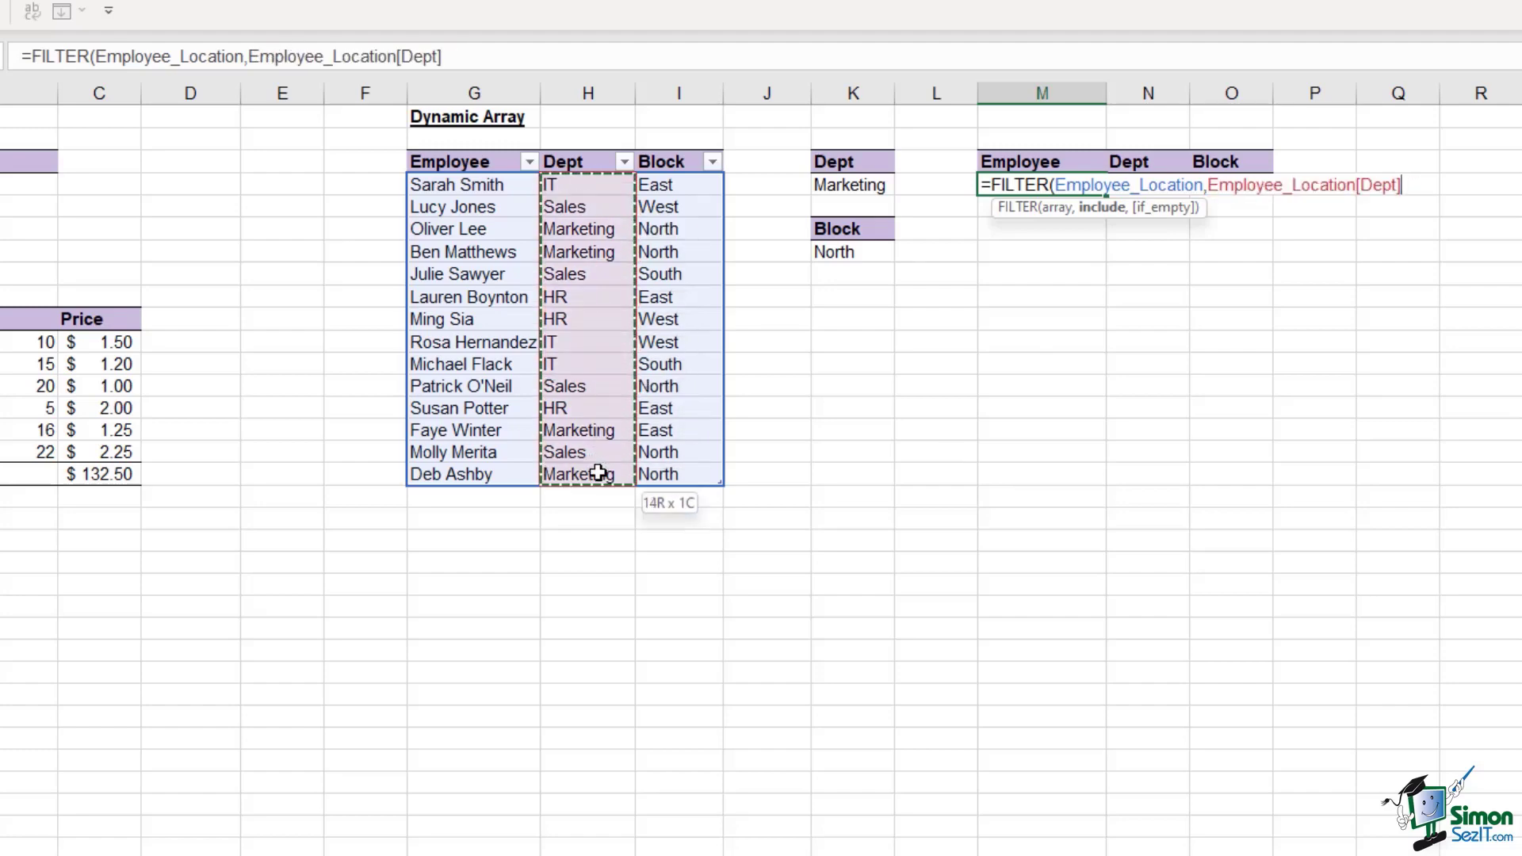
text(=)
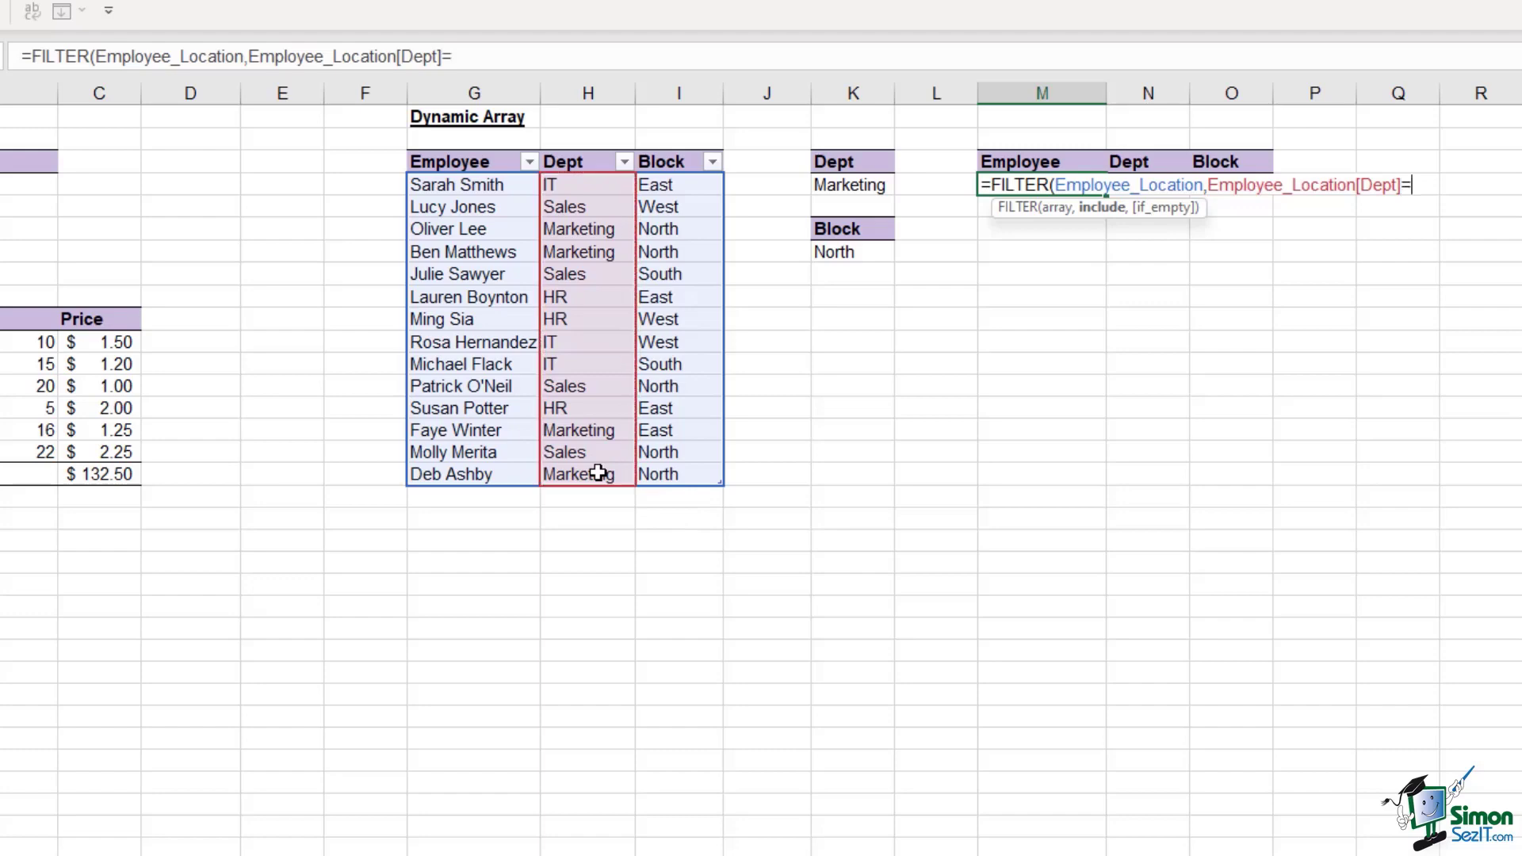
click(842, 189)
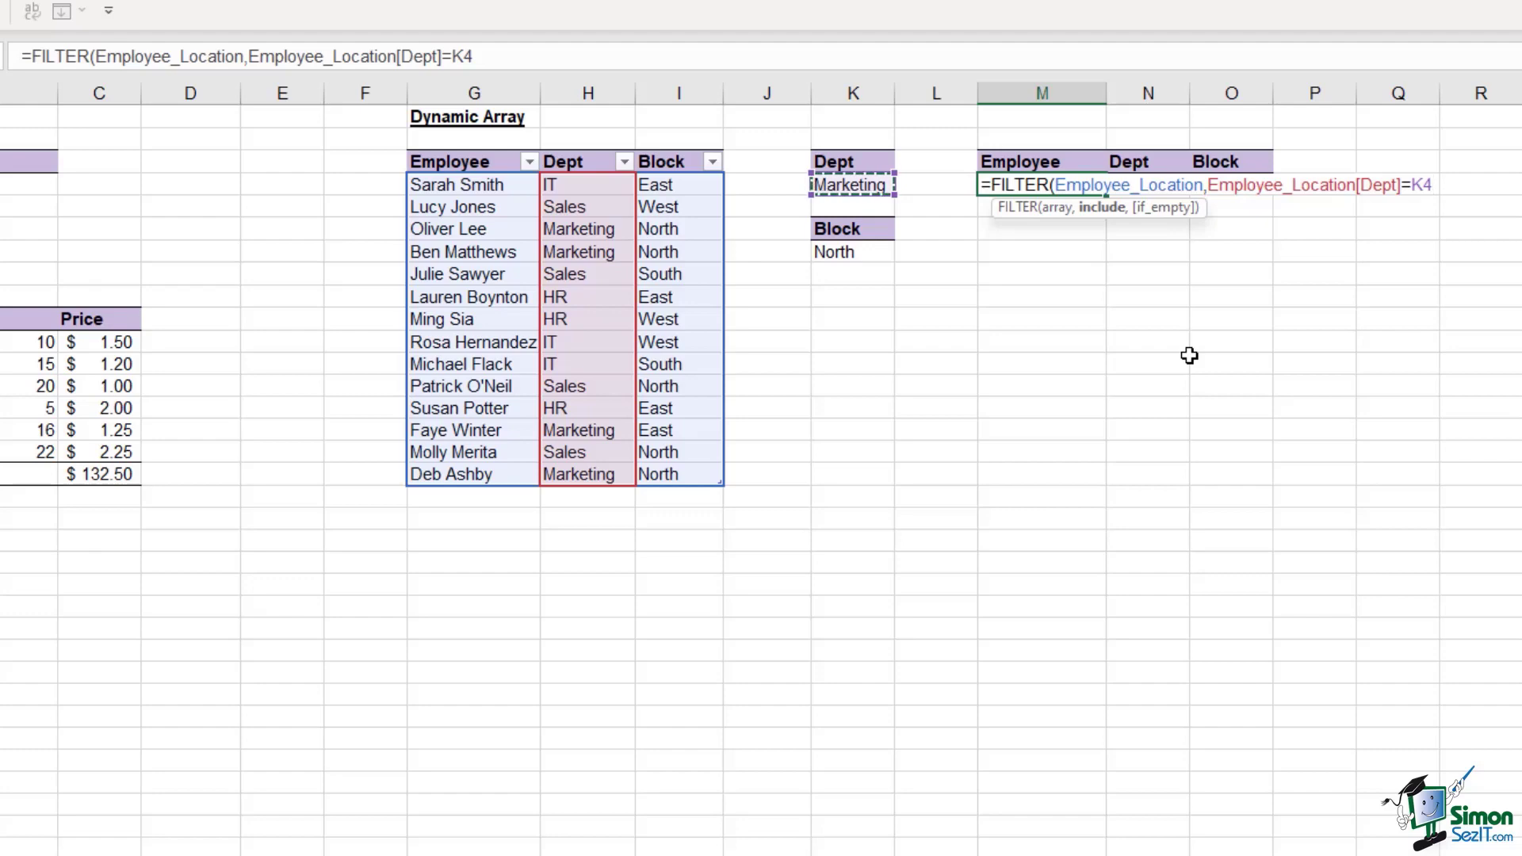
text())
key(Return)
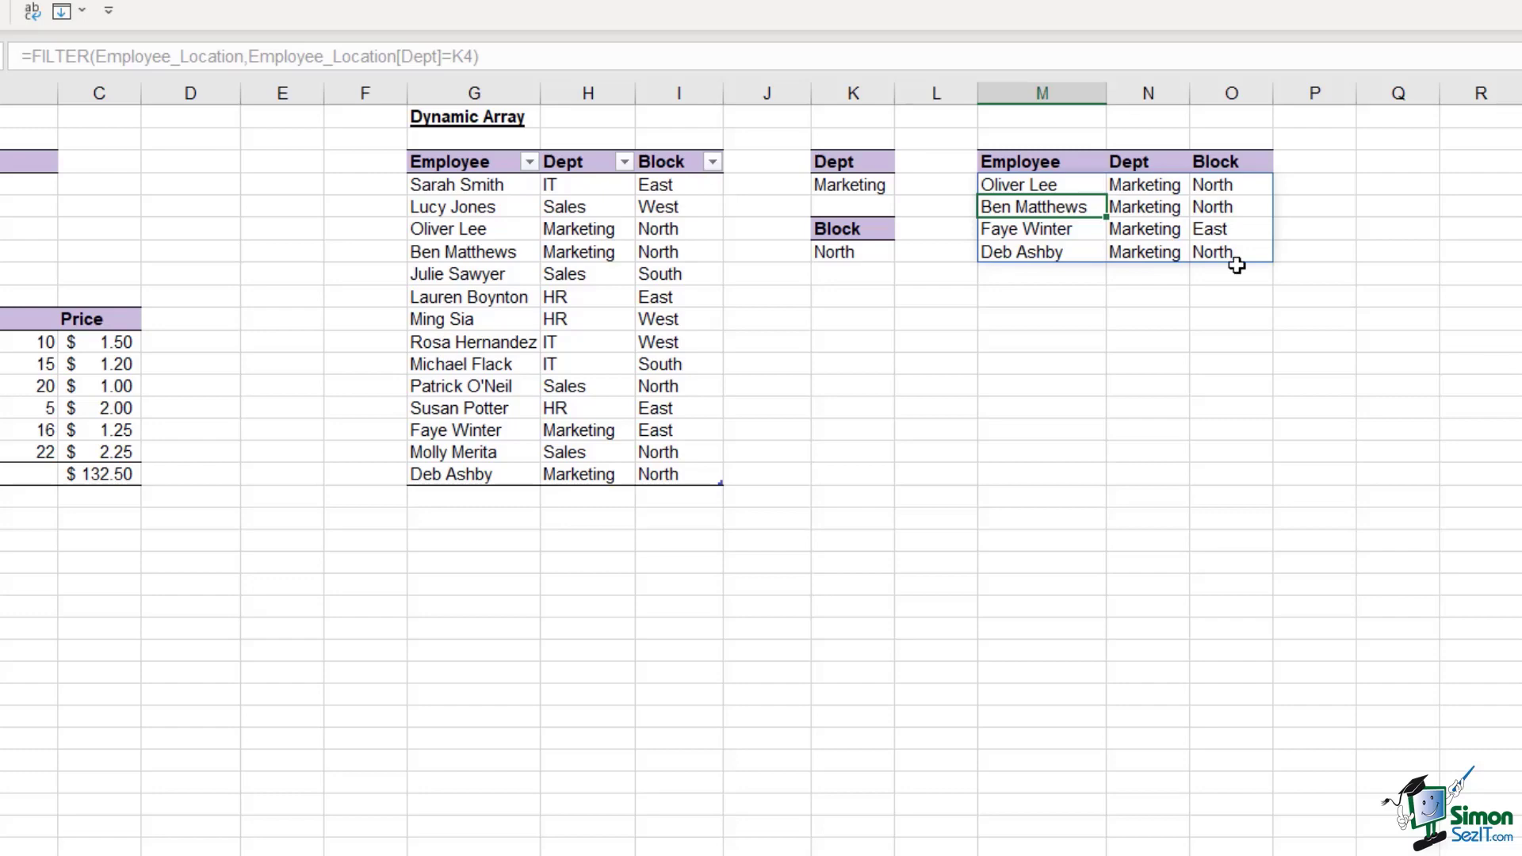
Change the K4 criterion to Sales and check the four Sales employees spilled in M4:O7
click(856, 187)
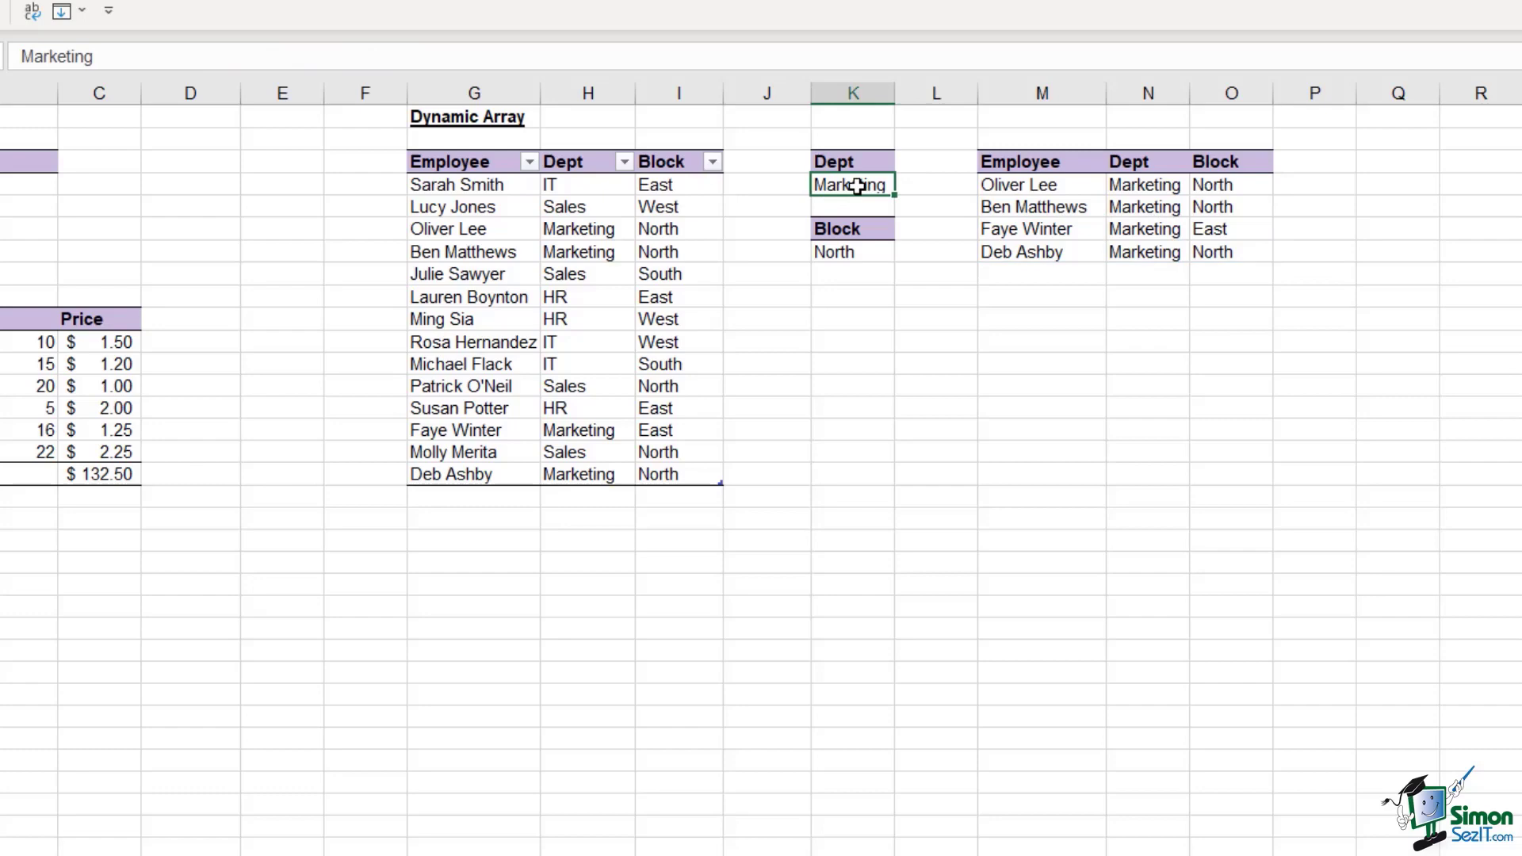
text(Sa)
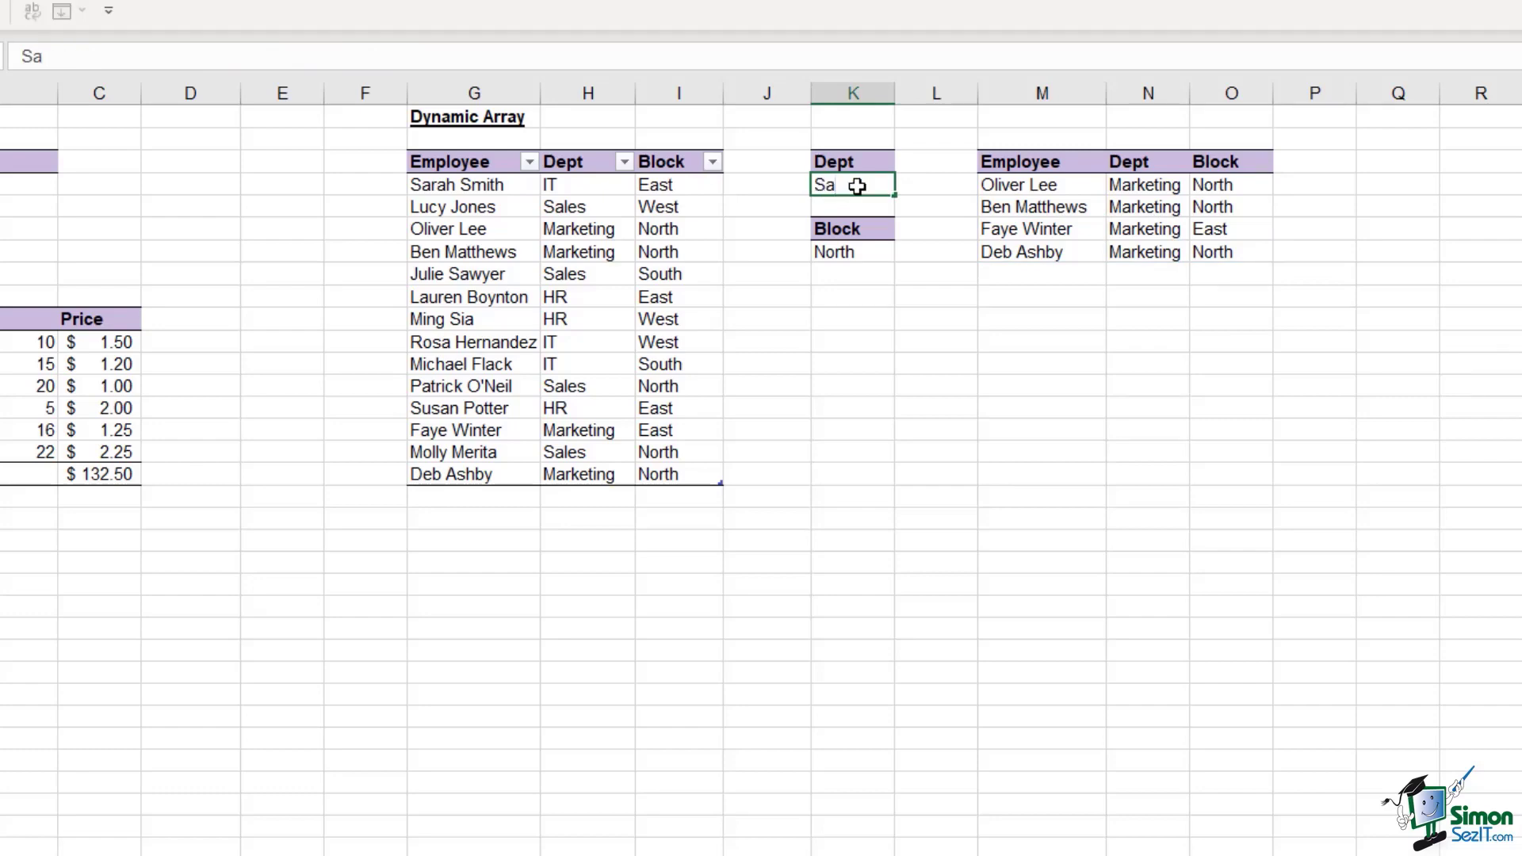
text(les)
key(Return)
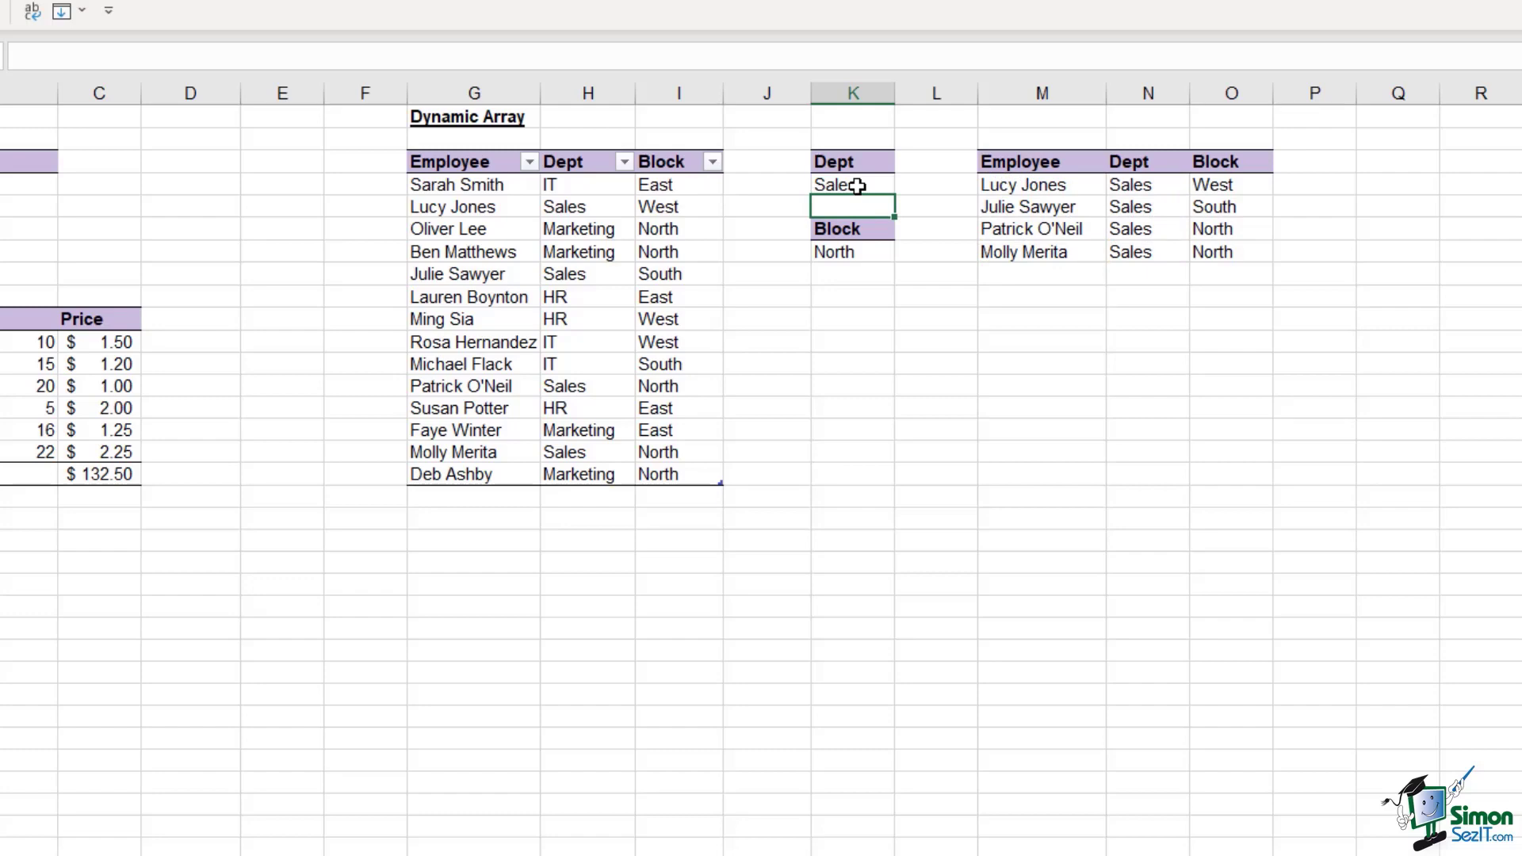
click(1030, 183)
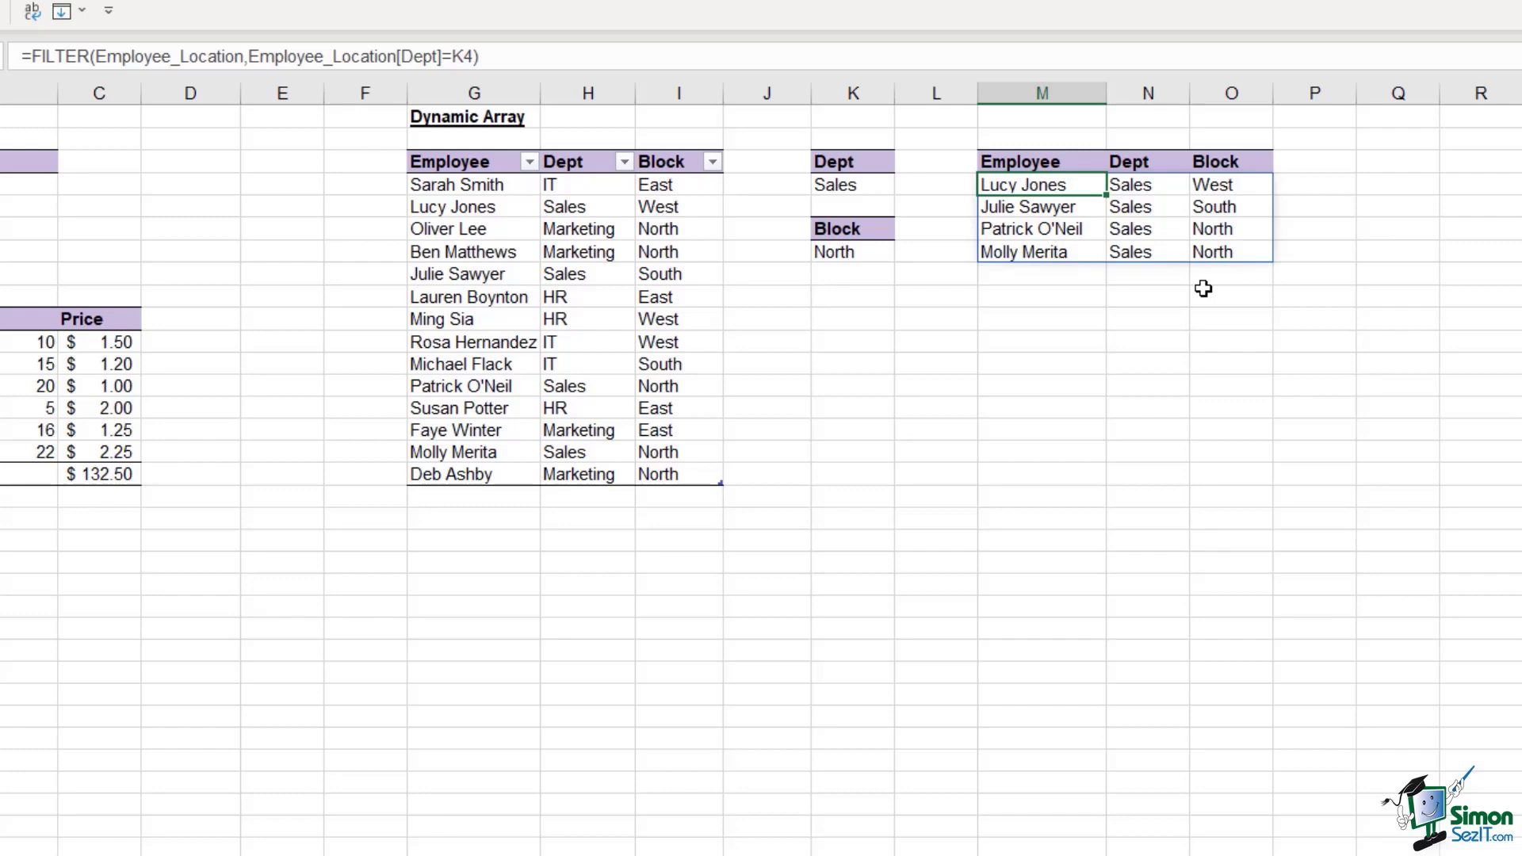
click(531, 388)
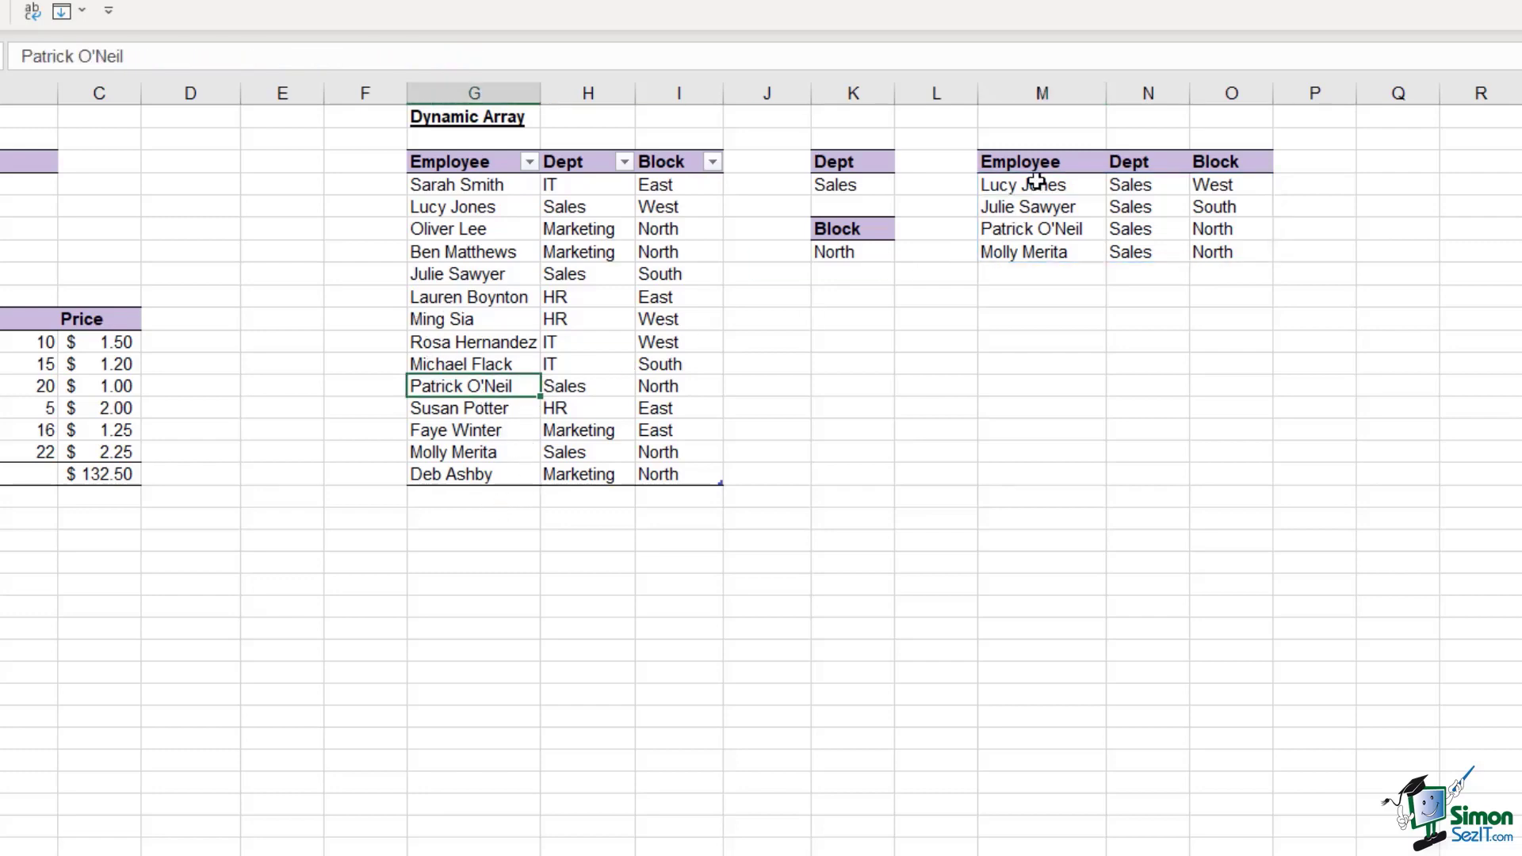
Add a new table row with the new employee's name, Dept Sales and Block East
click(475, 499)
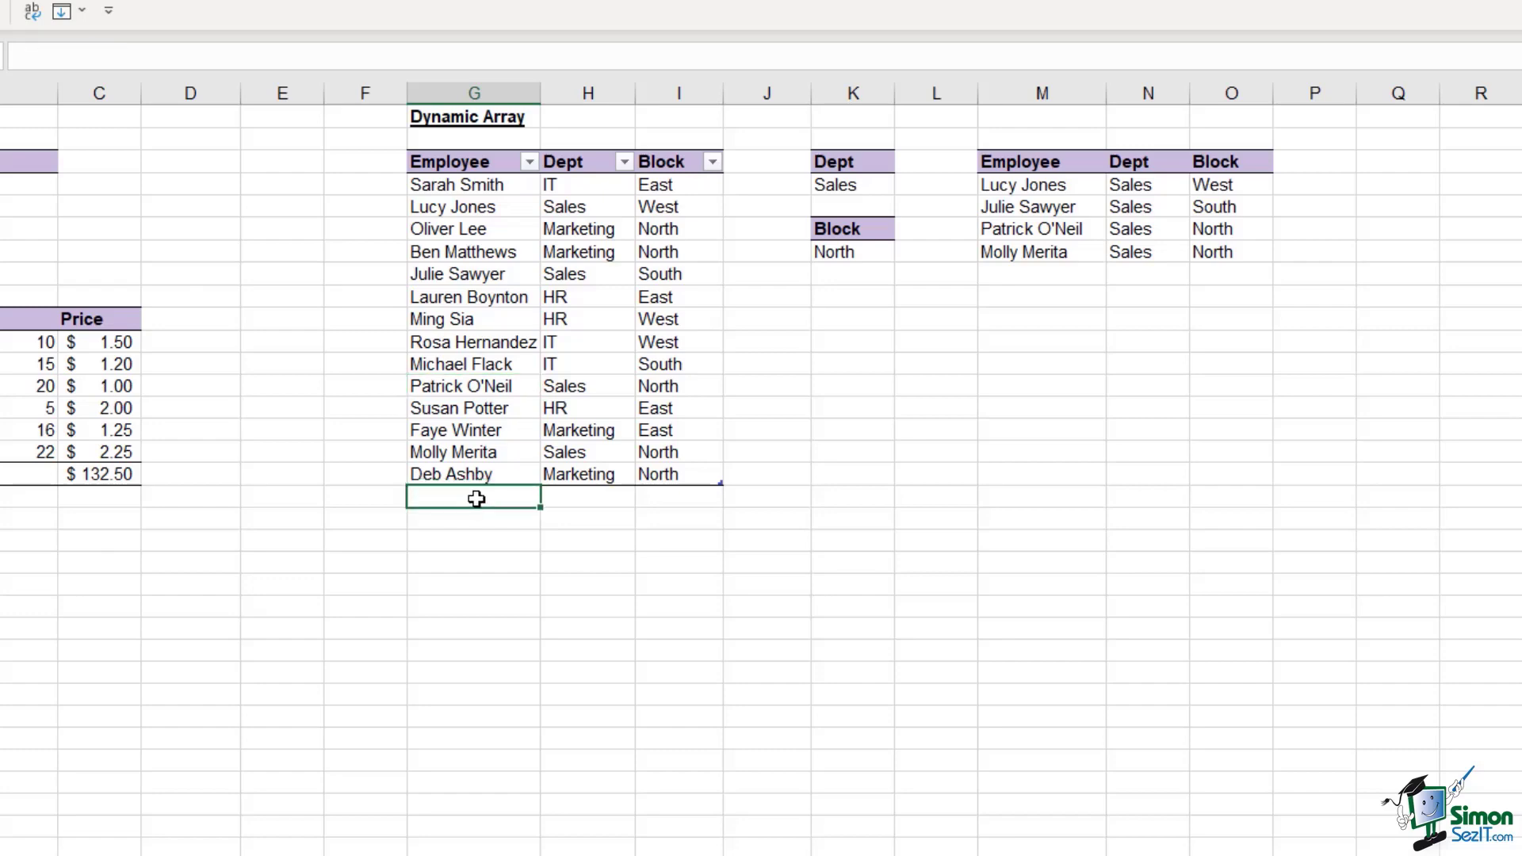
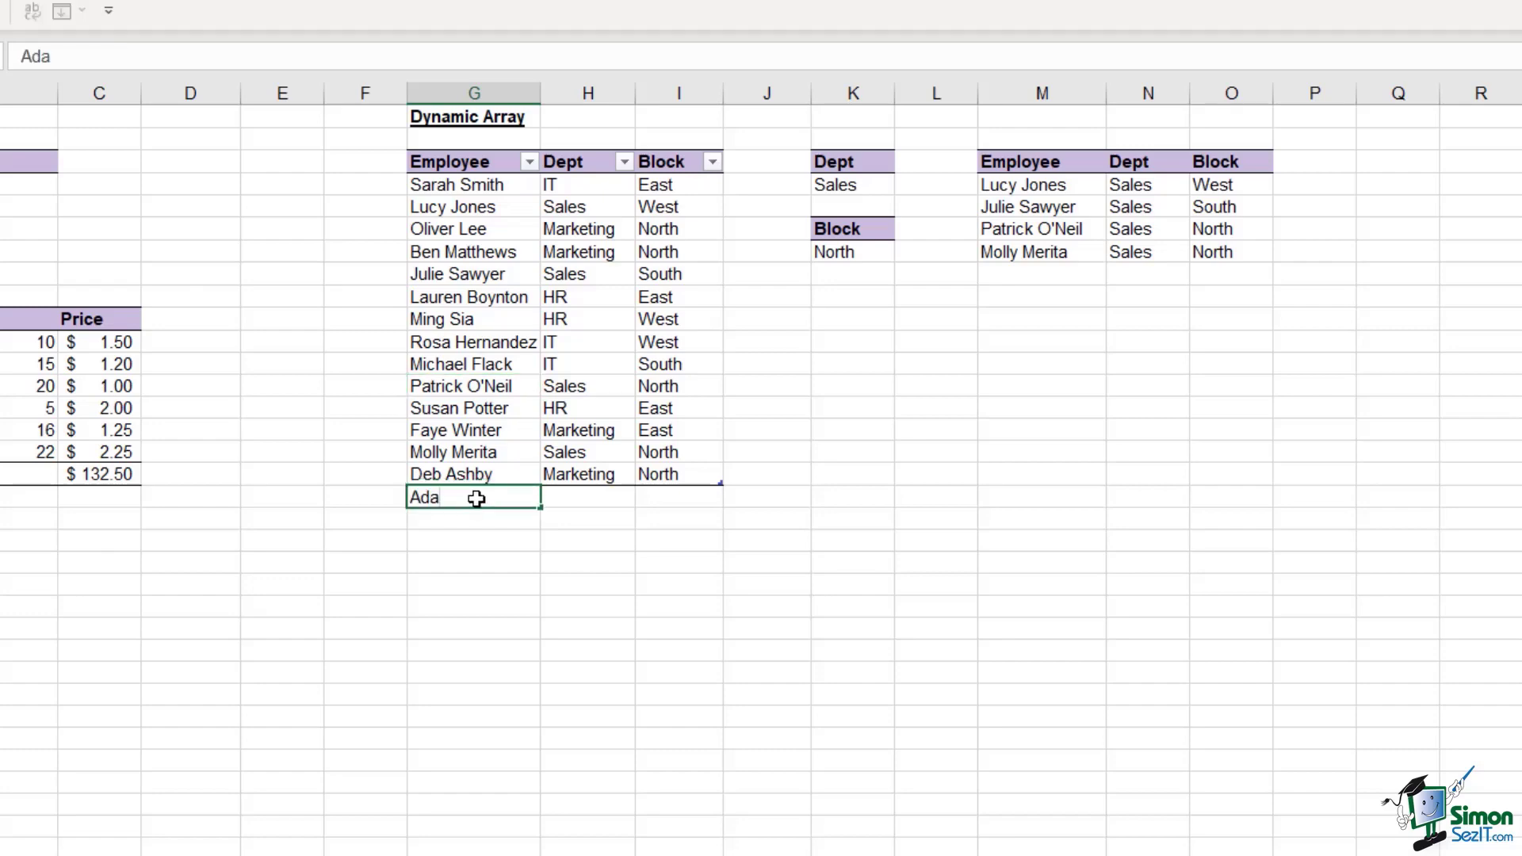
key(Tab)
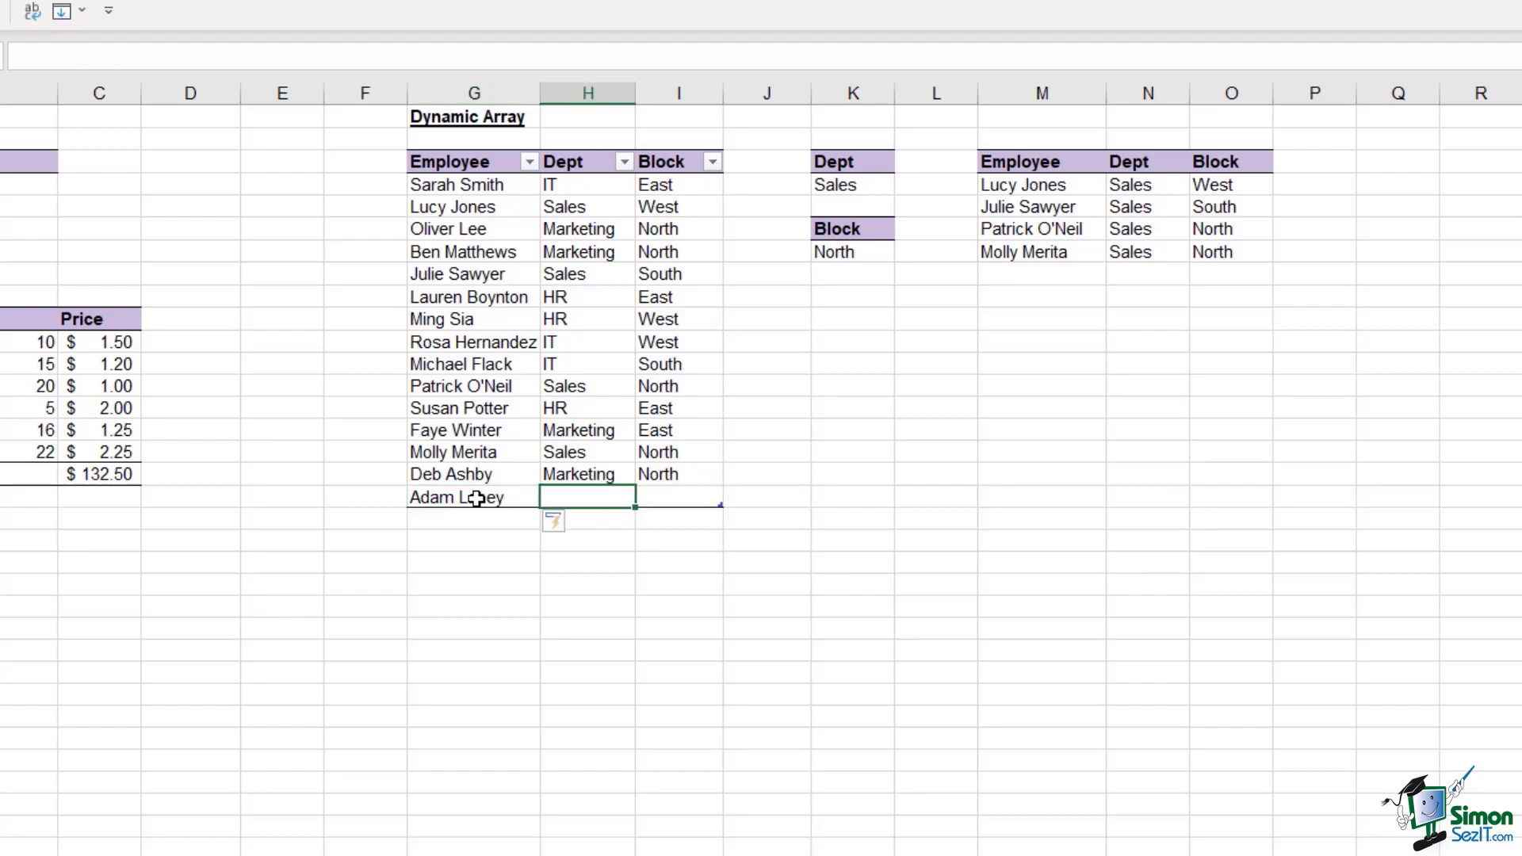
text(S)
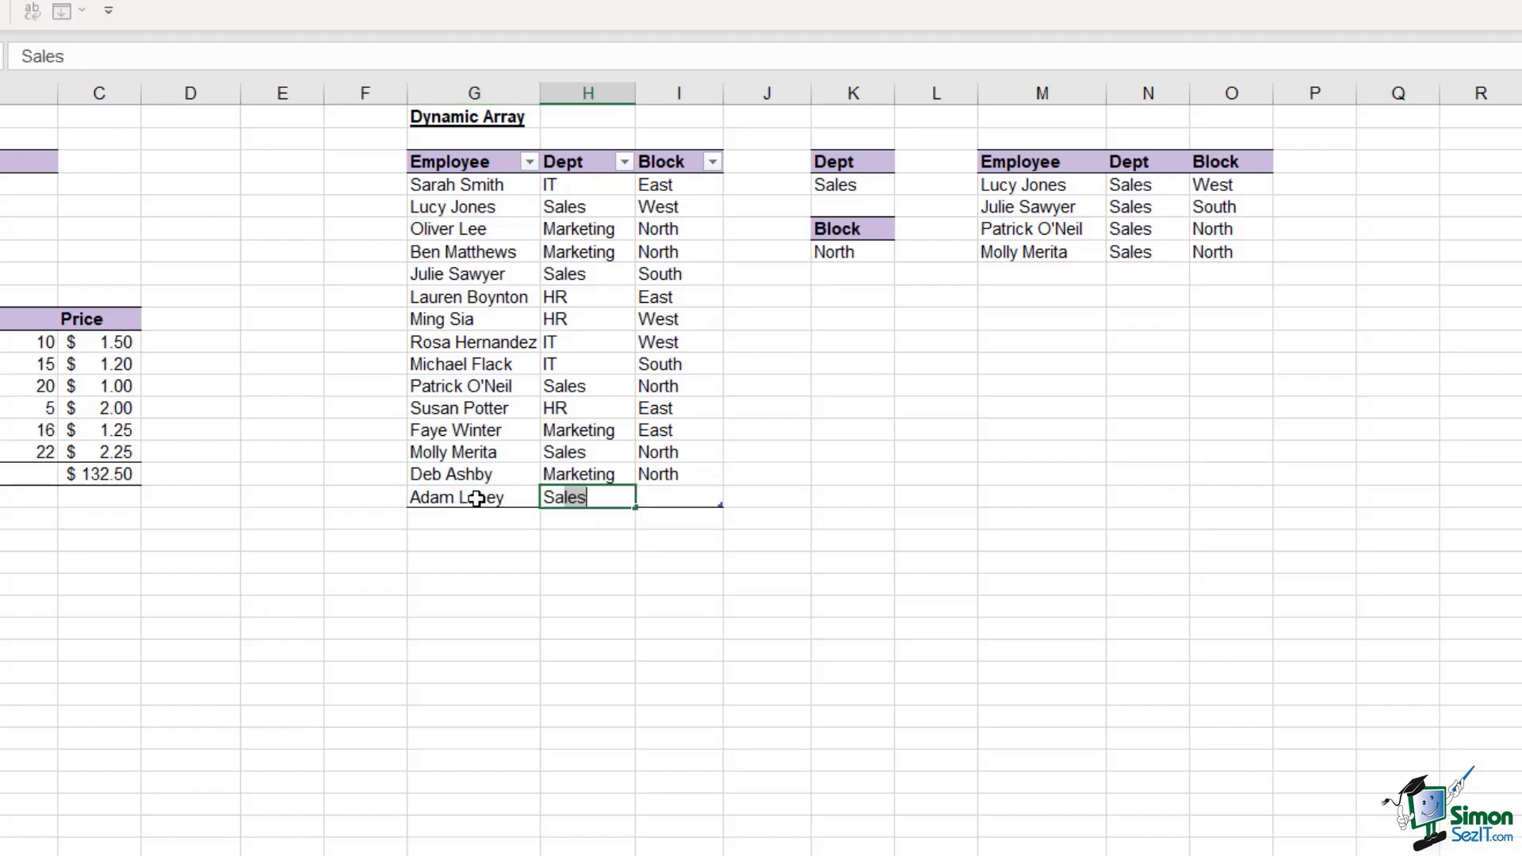
text(ales)
key(Tab)
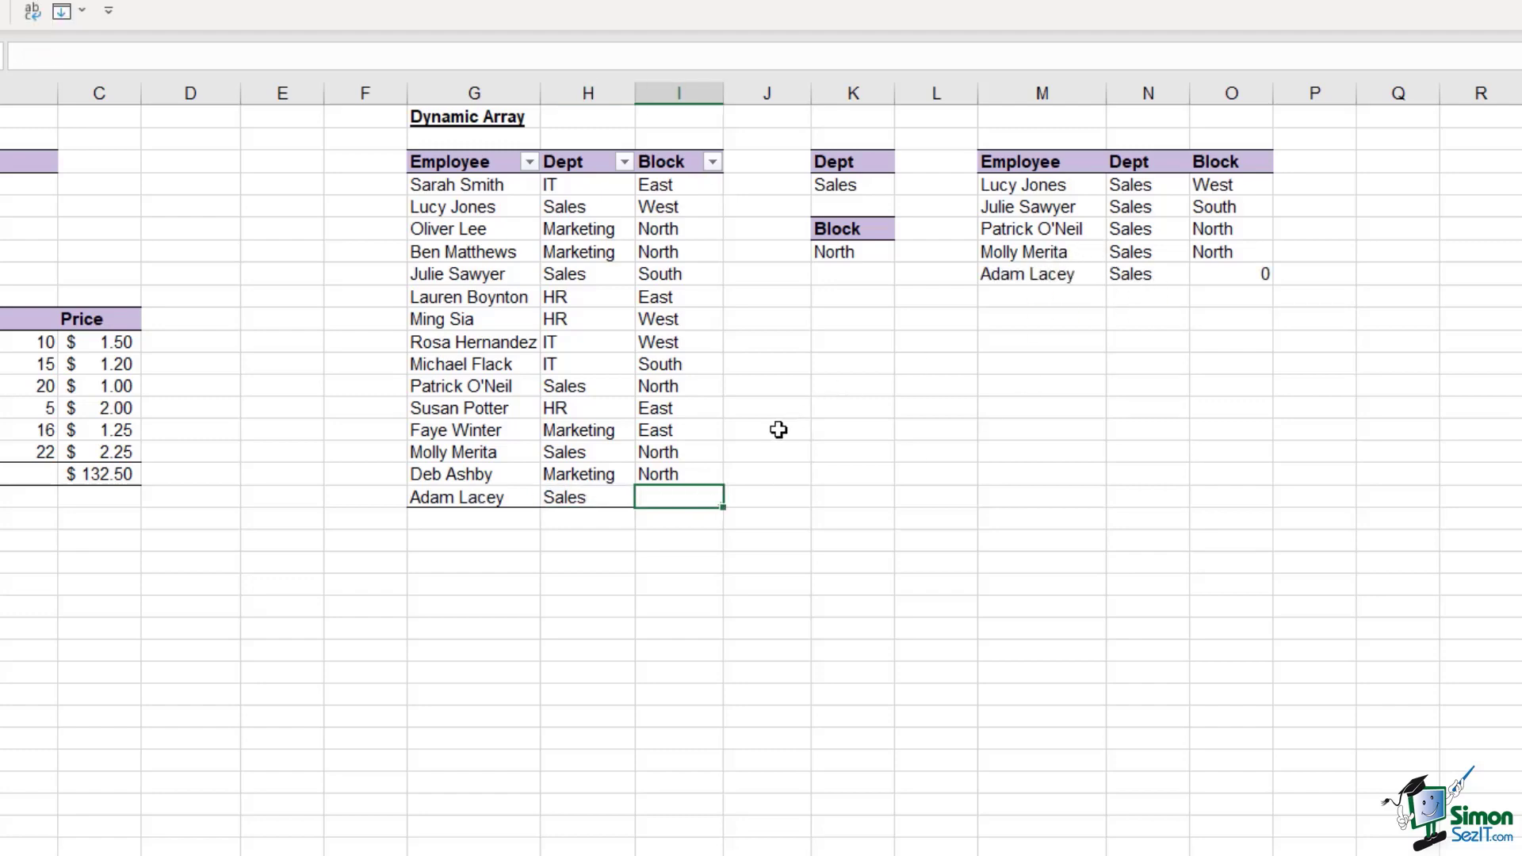
text(East)
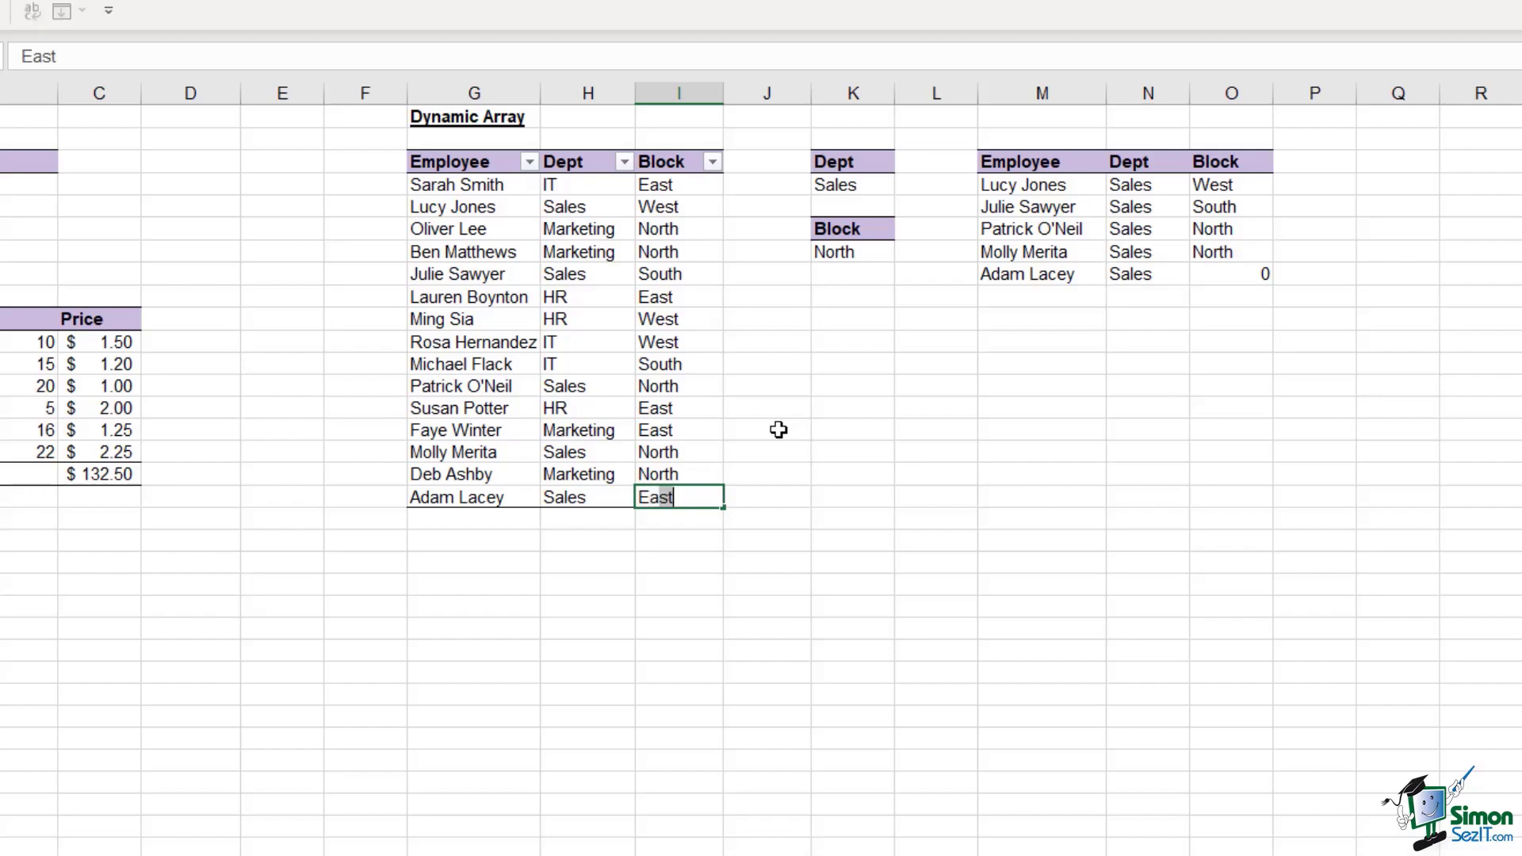
key(Return)
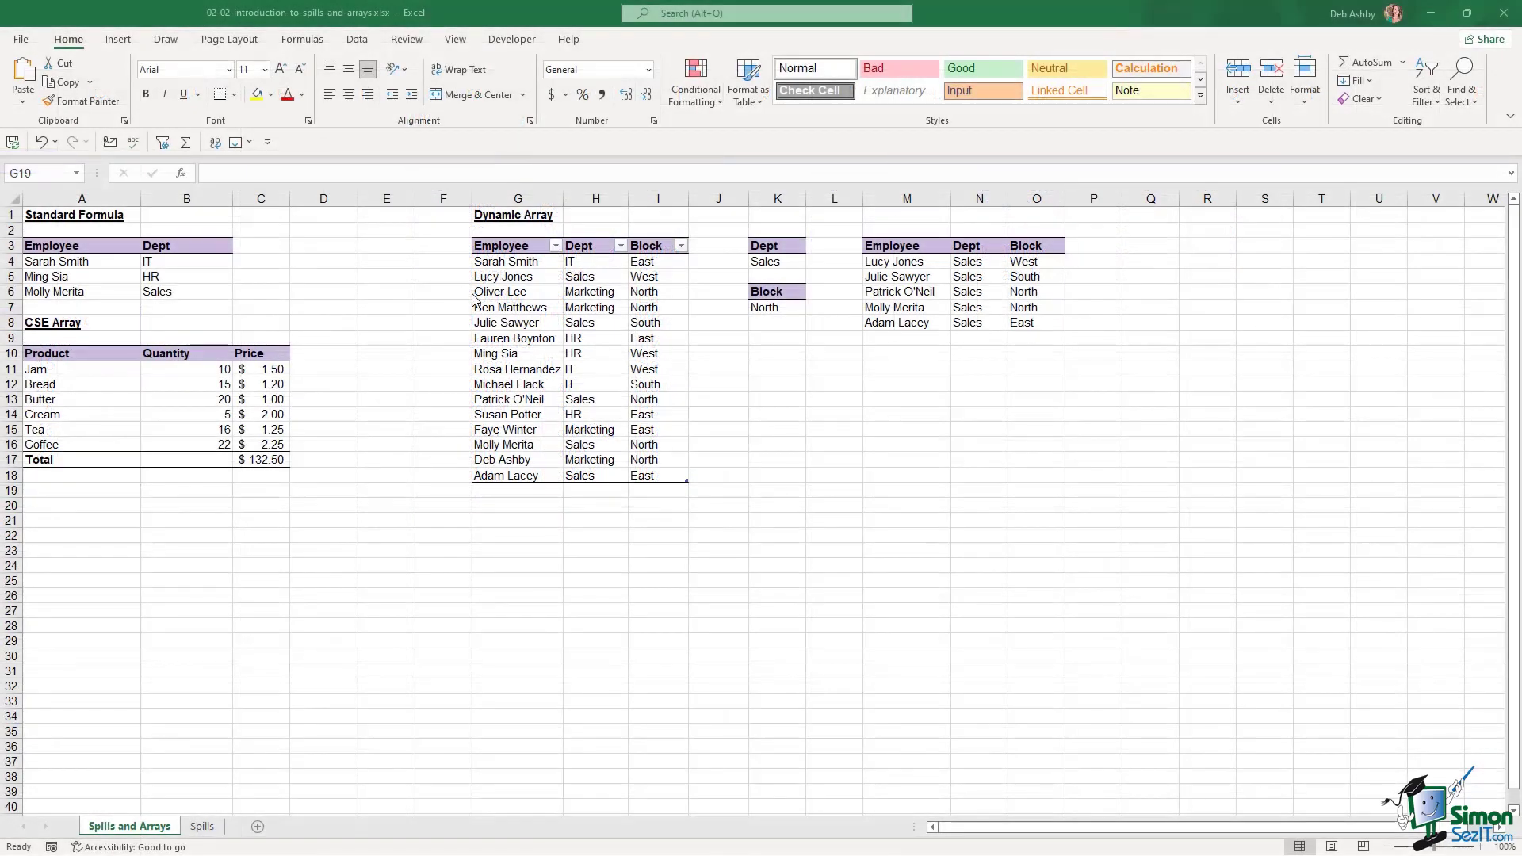
Switch to the Spills sheet and inspect the lowercase first- and last-name columns in A5:B16
click(202, 828)
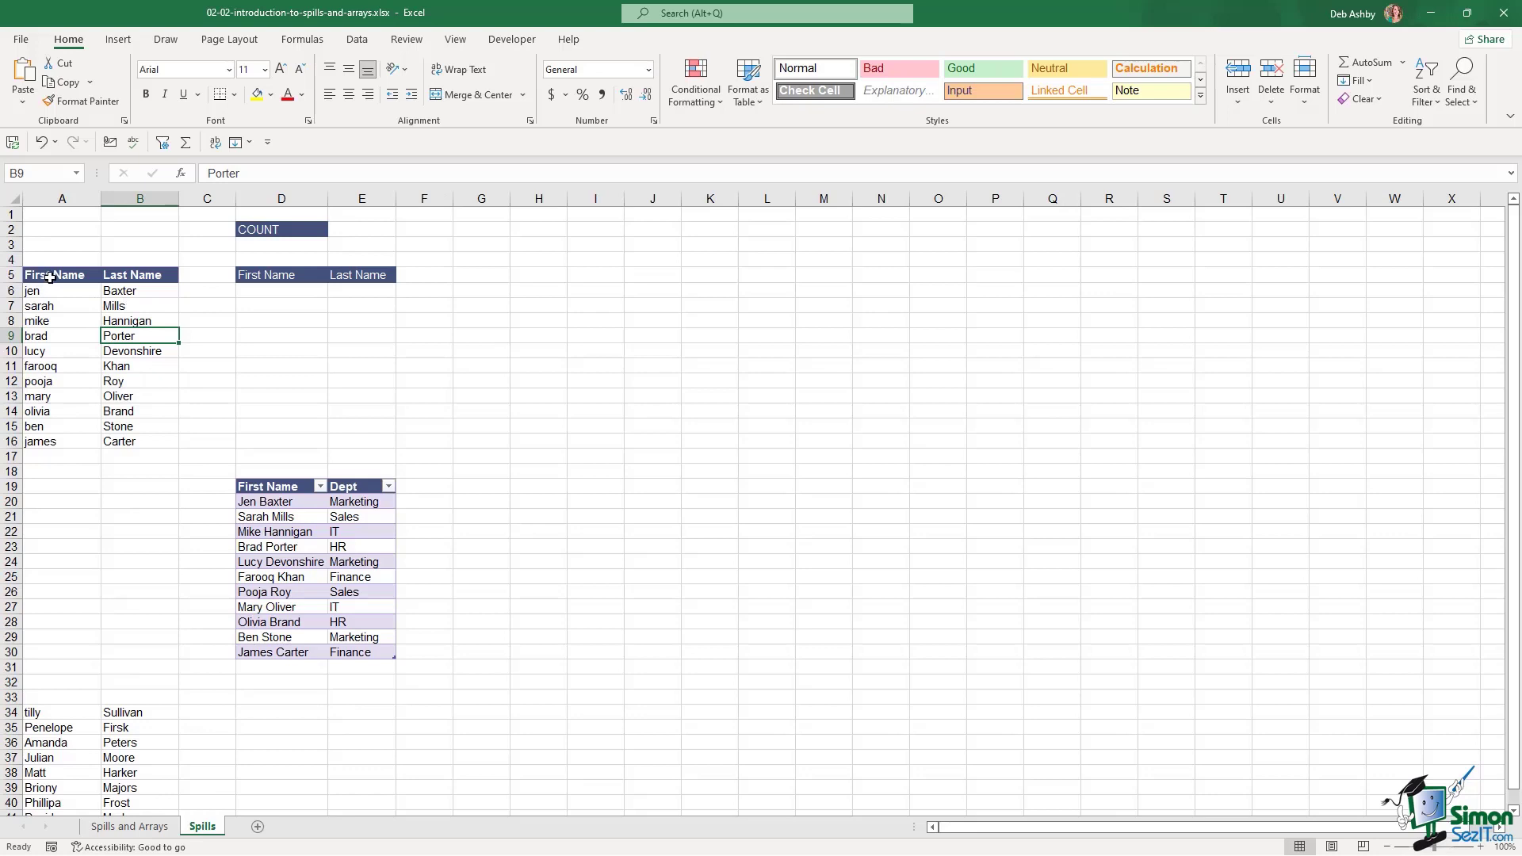
drag(48, 280, 119, 442)
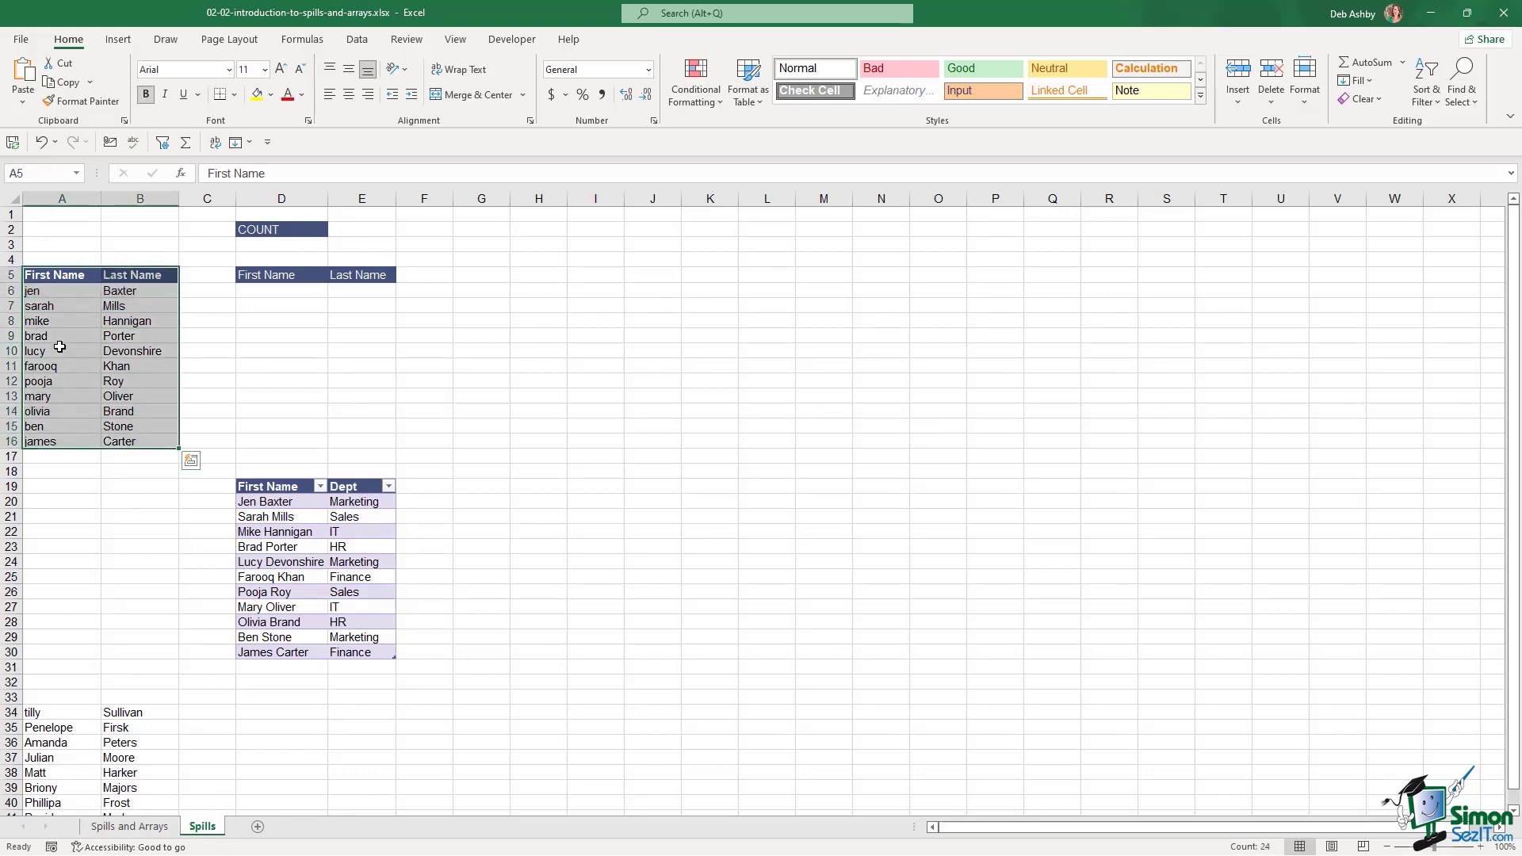
click(57, 316)
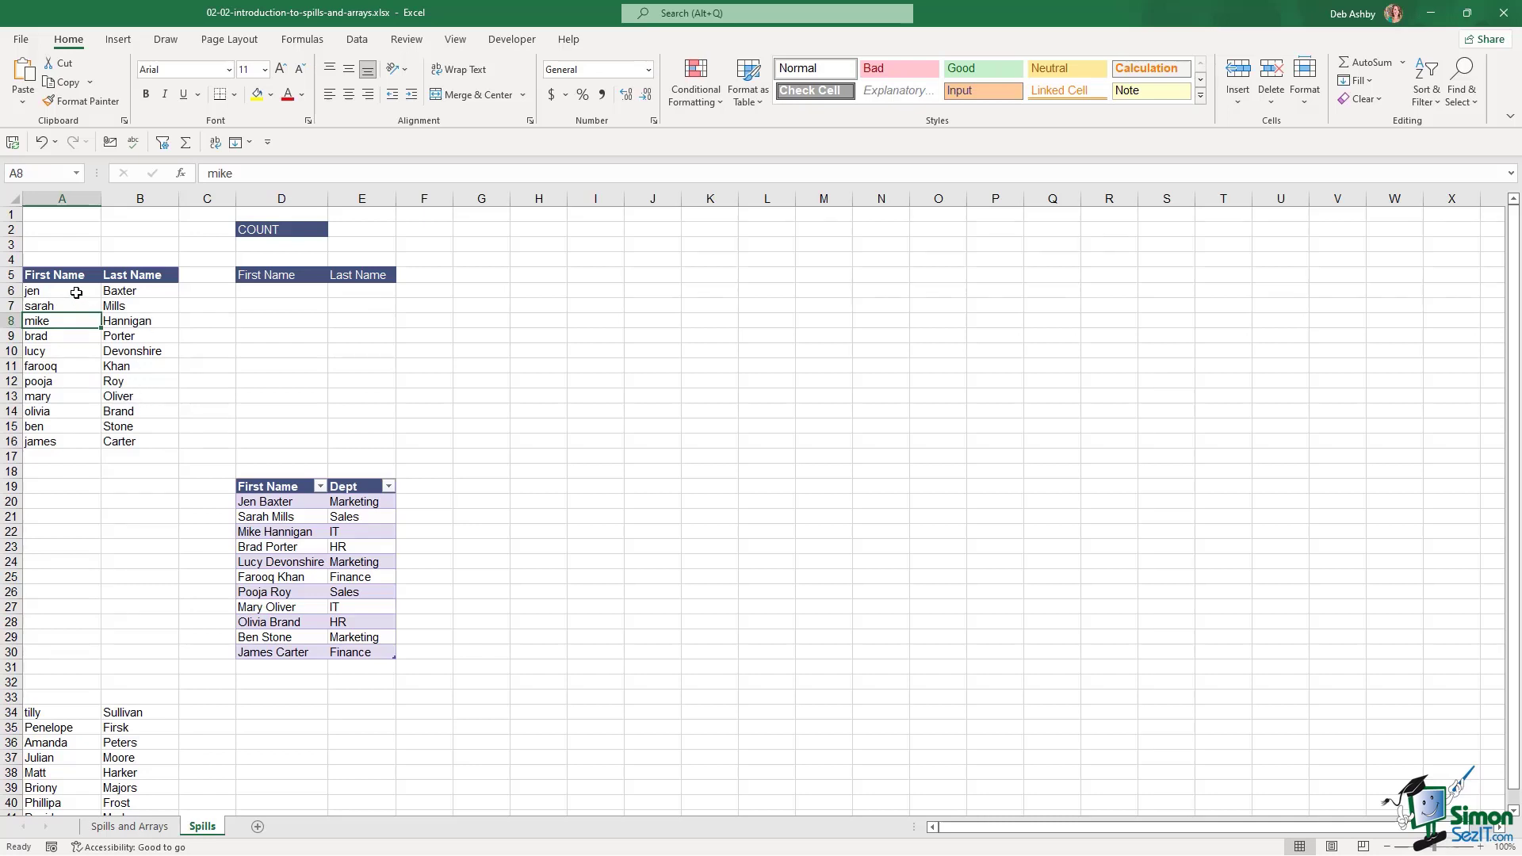
drag(75, 293, 69, 441)
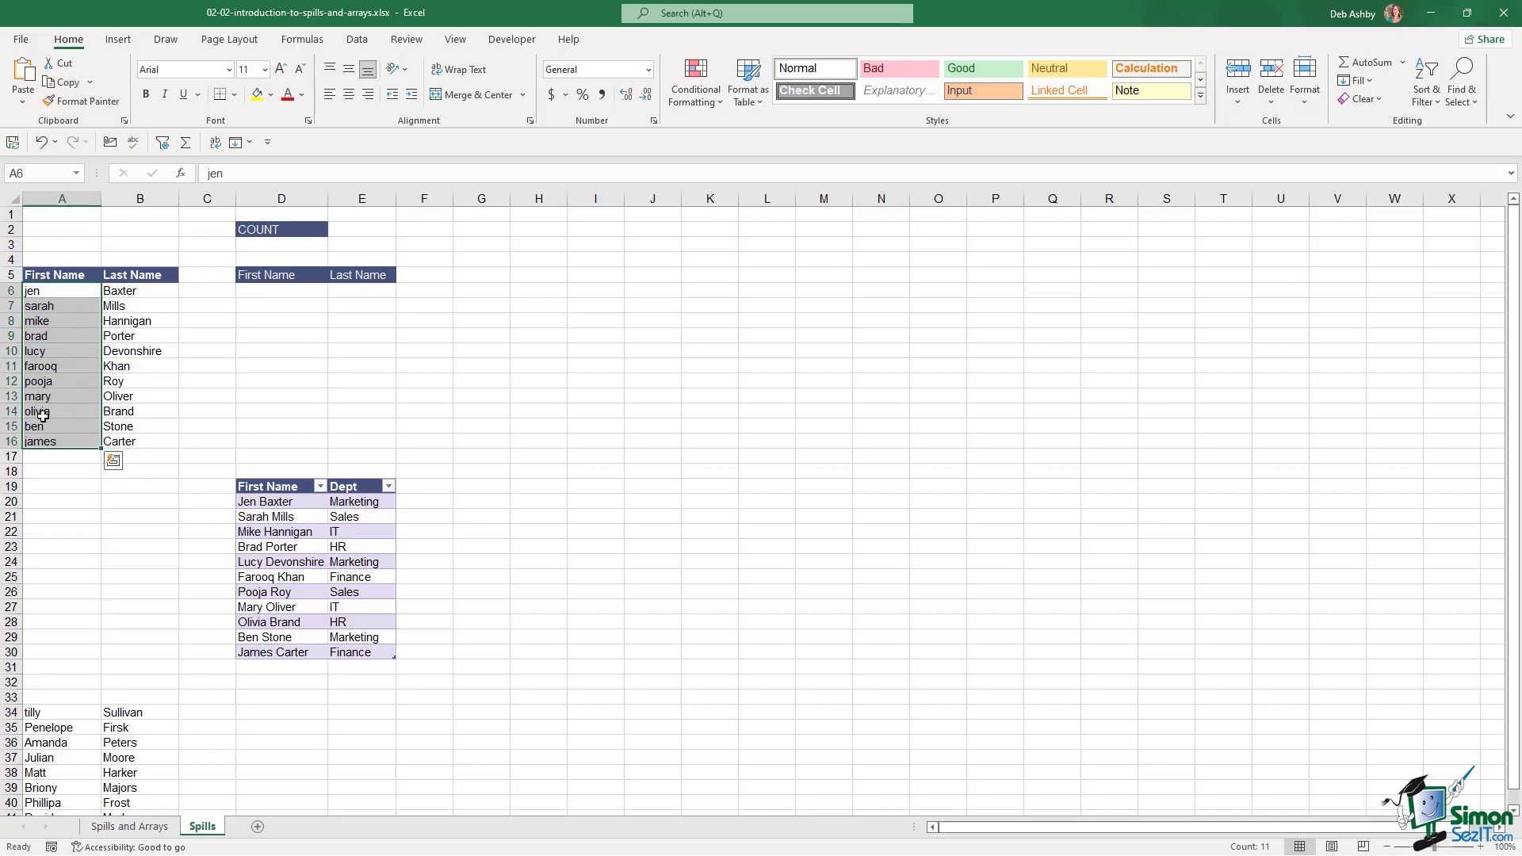
drag(143, 291, 144, 447)
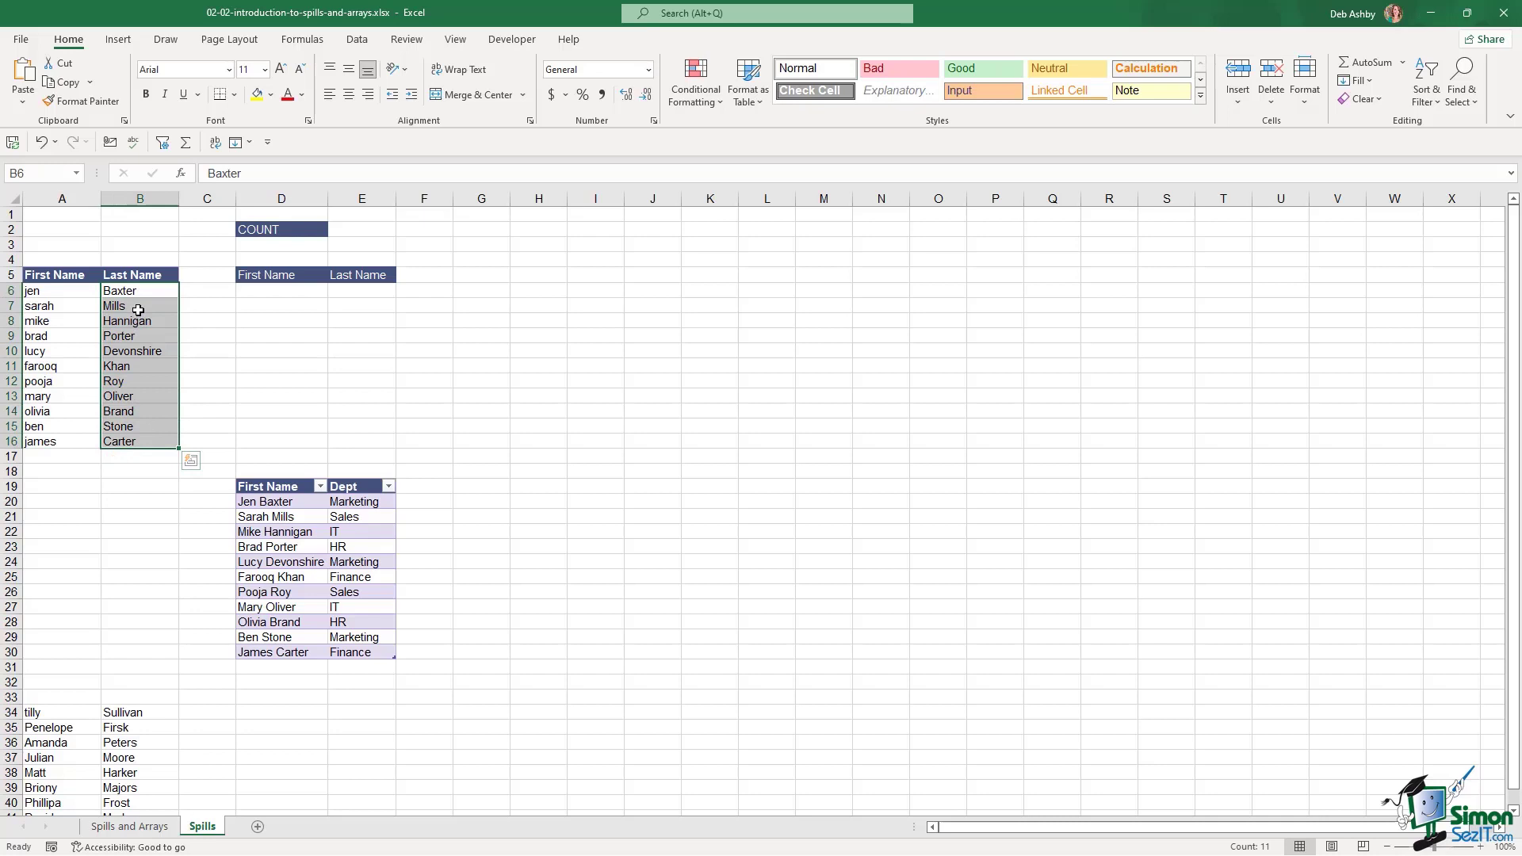
drag(54, 293, 59, 441)
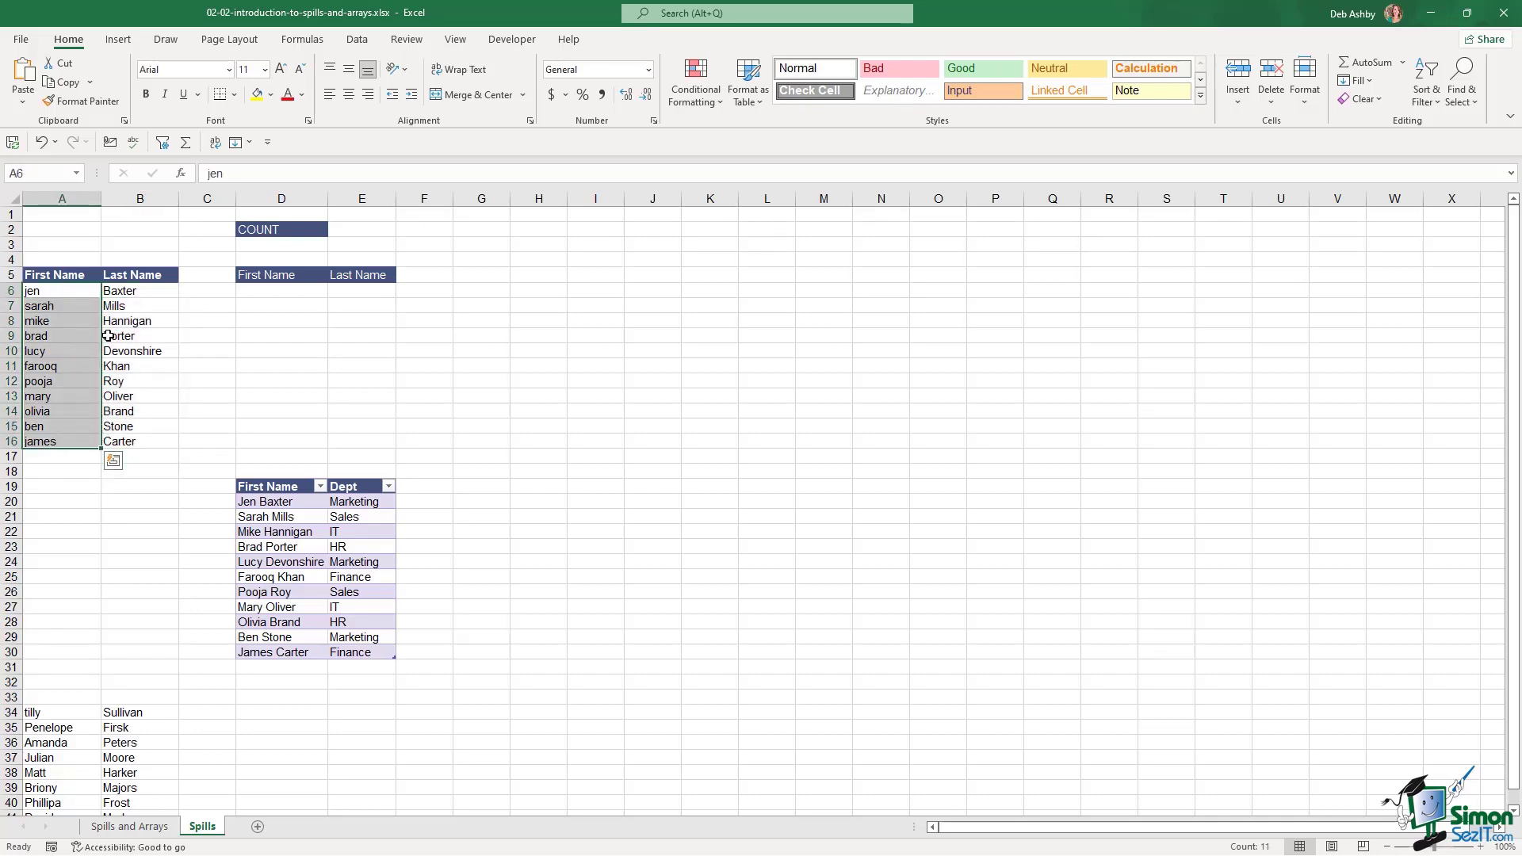
click(136, 292)
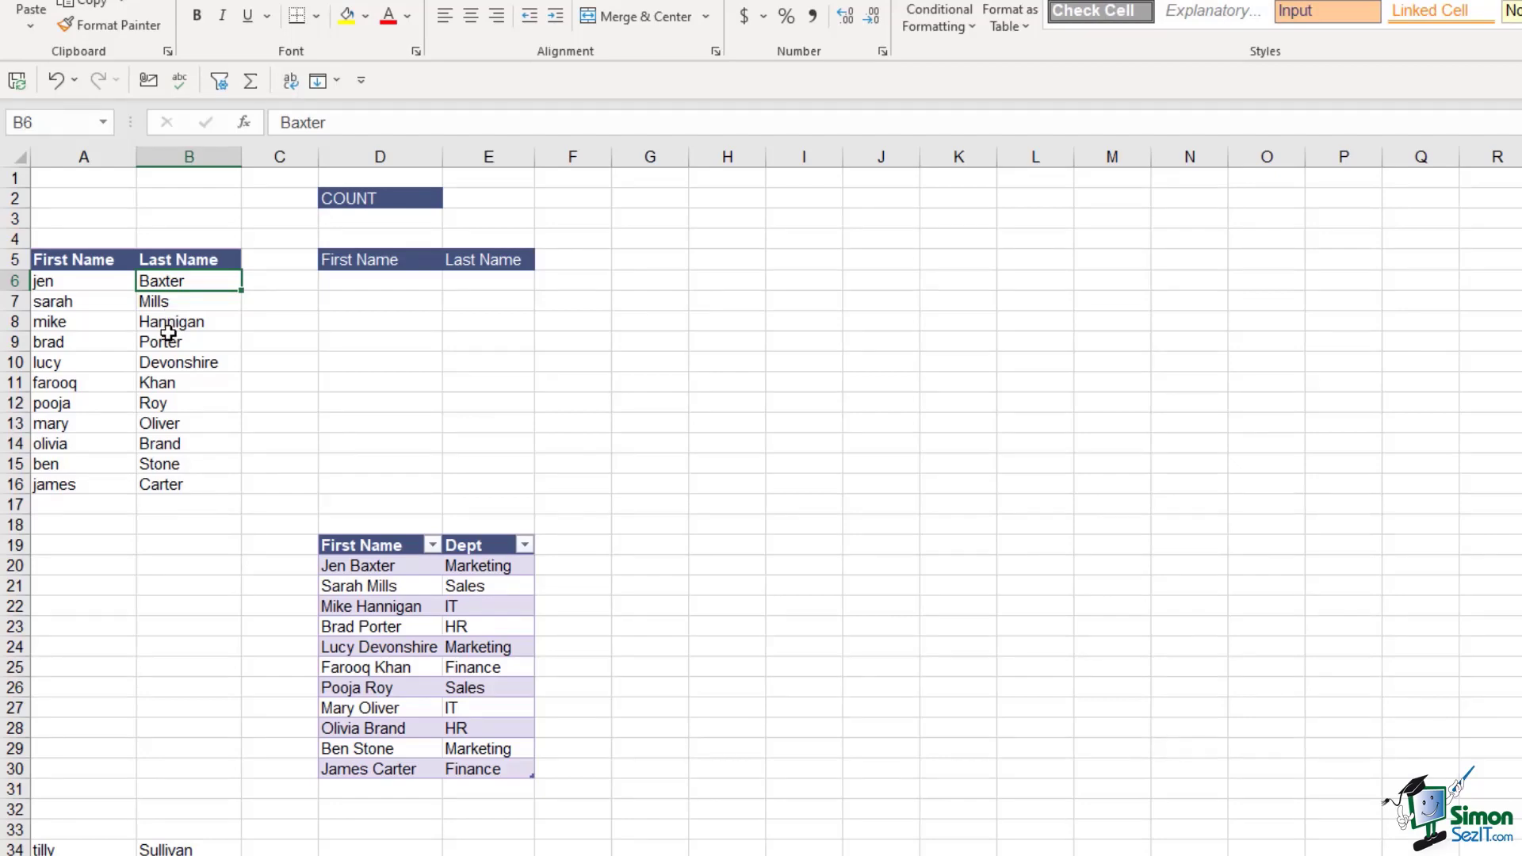
Format A5:B16 as a table with headers (Table2) using the purple banded style
click(168, 333)
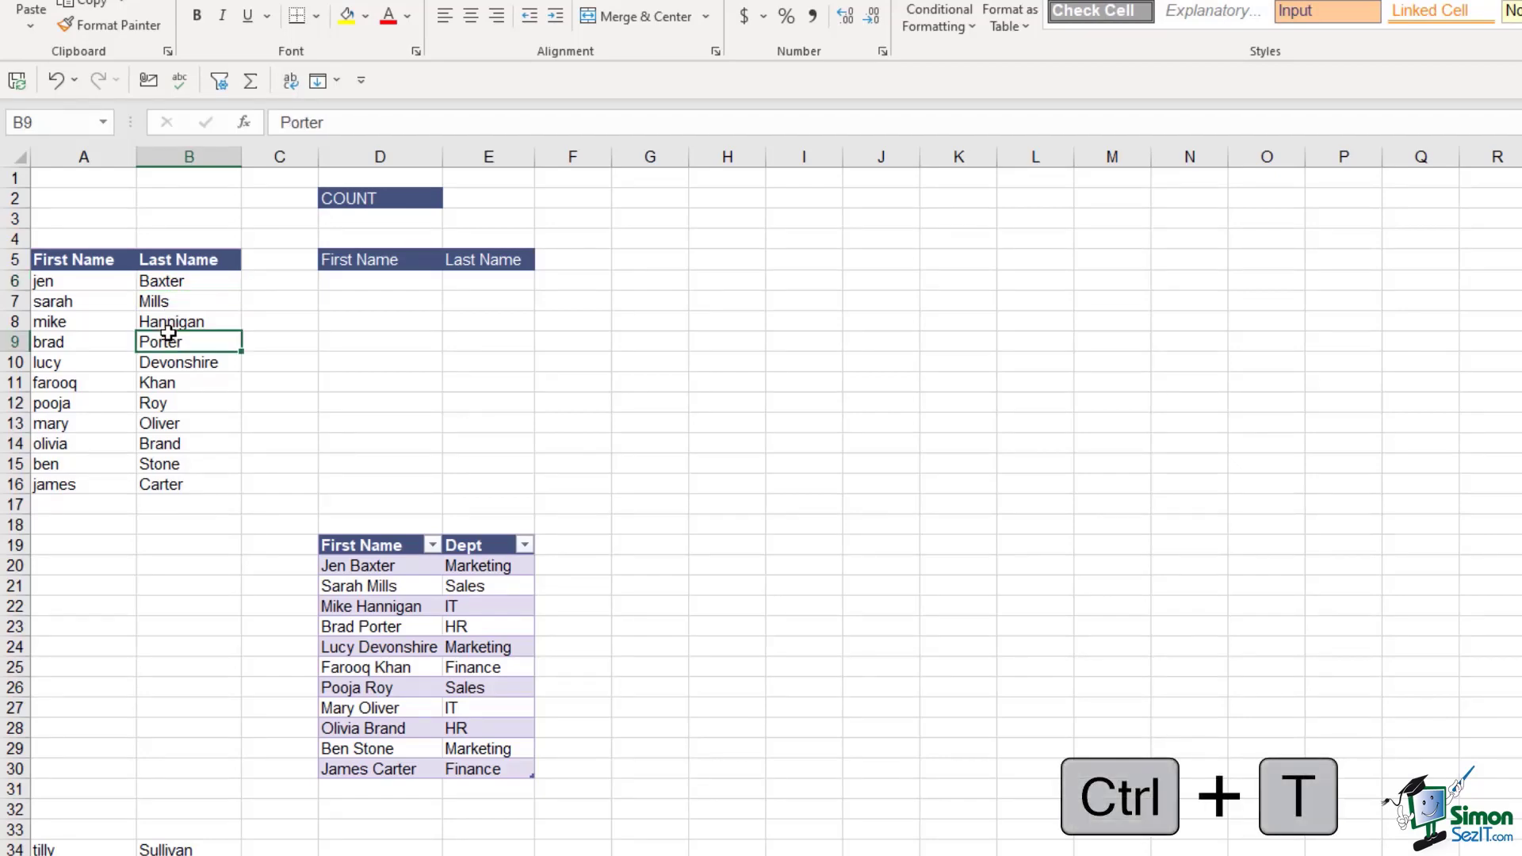
key(ctrl+t)
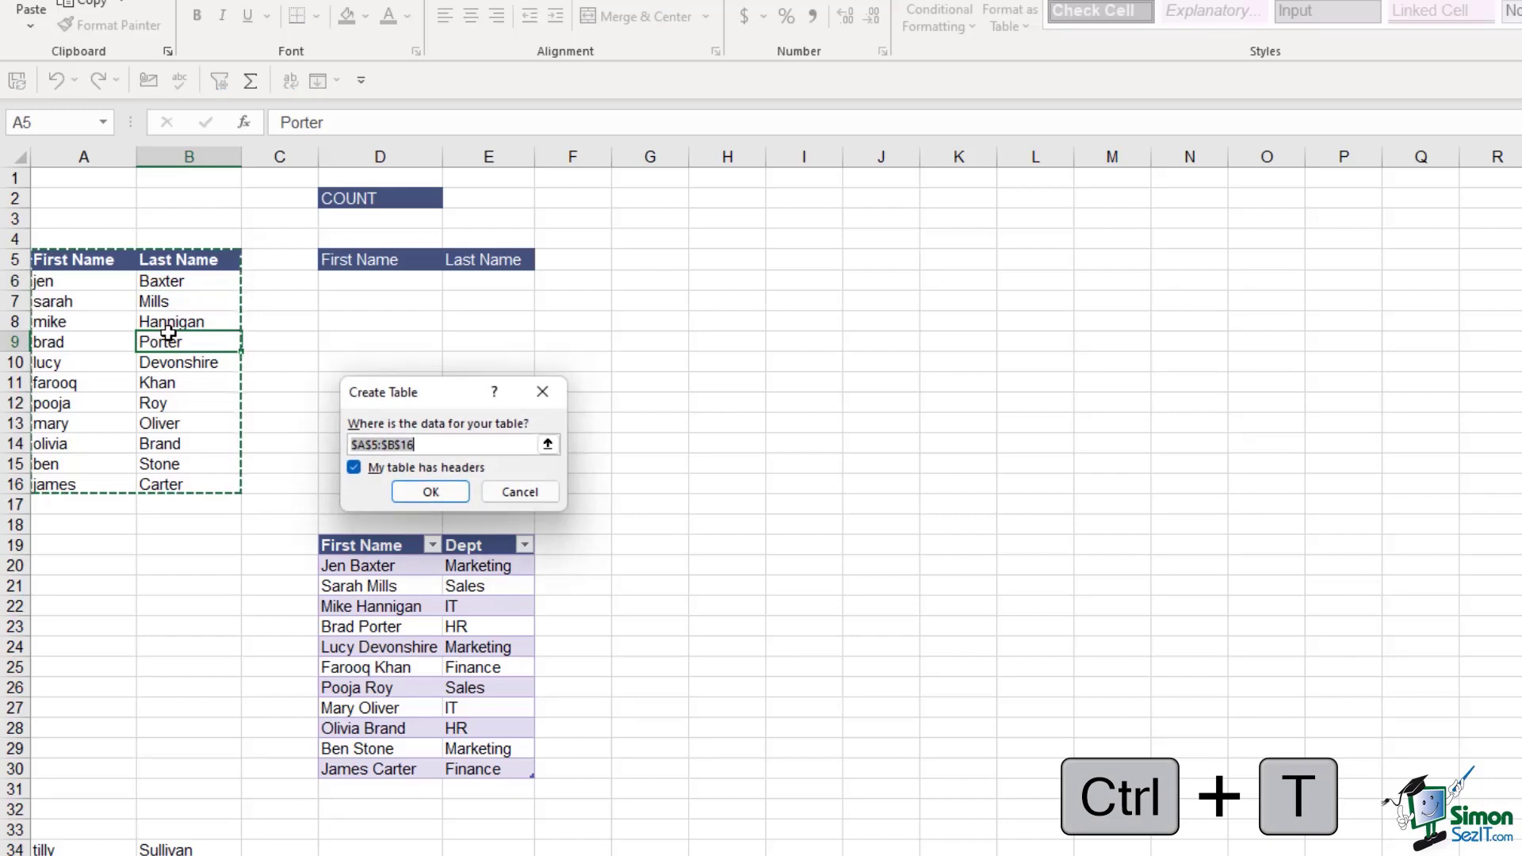
click(429, 492)
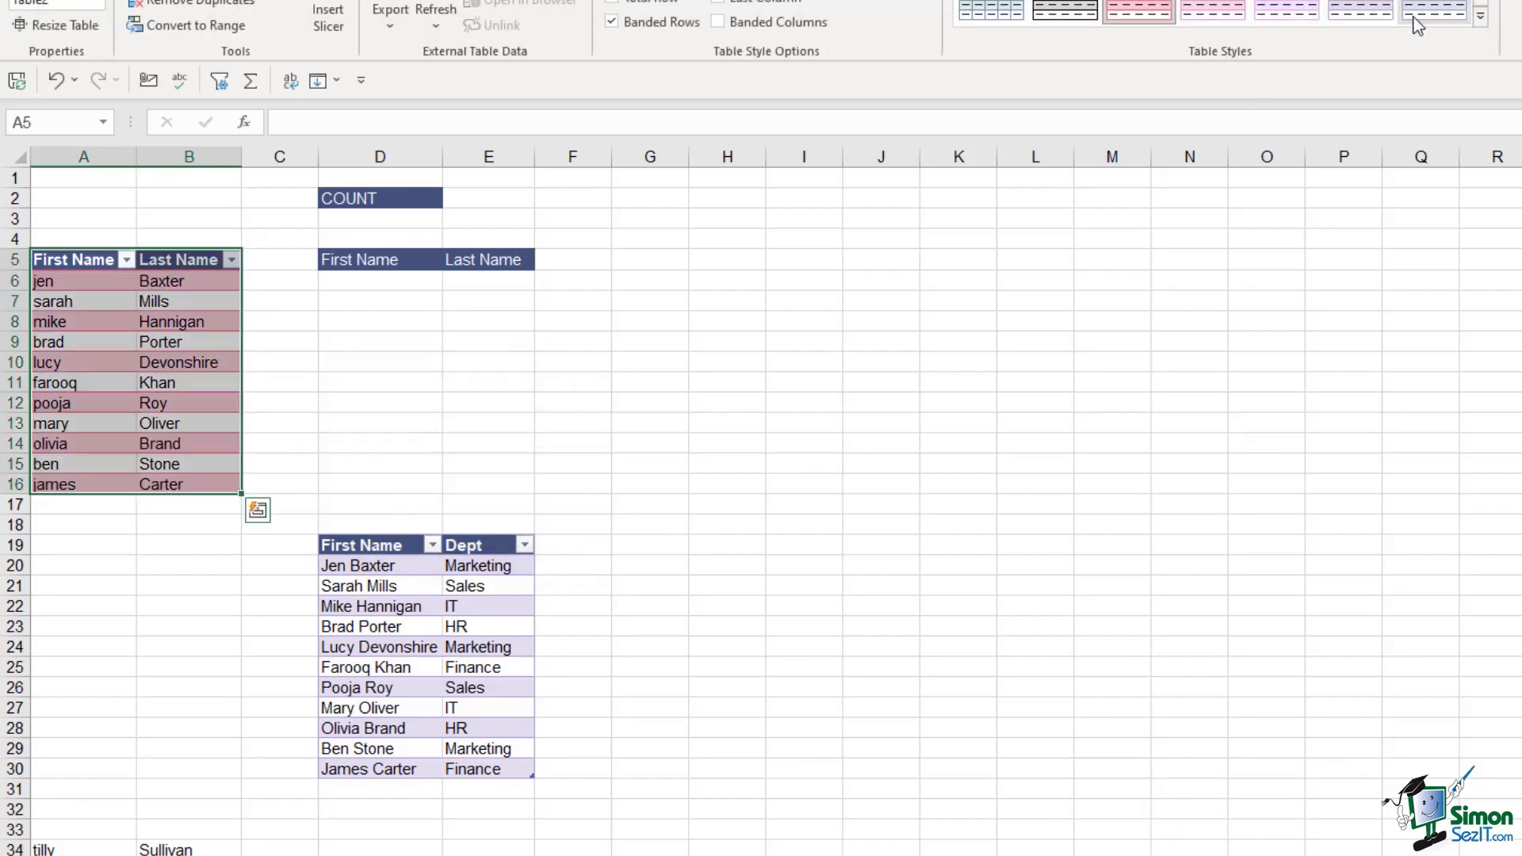
click(1354, 8)
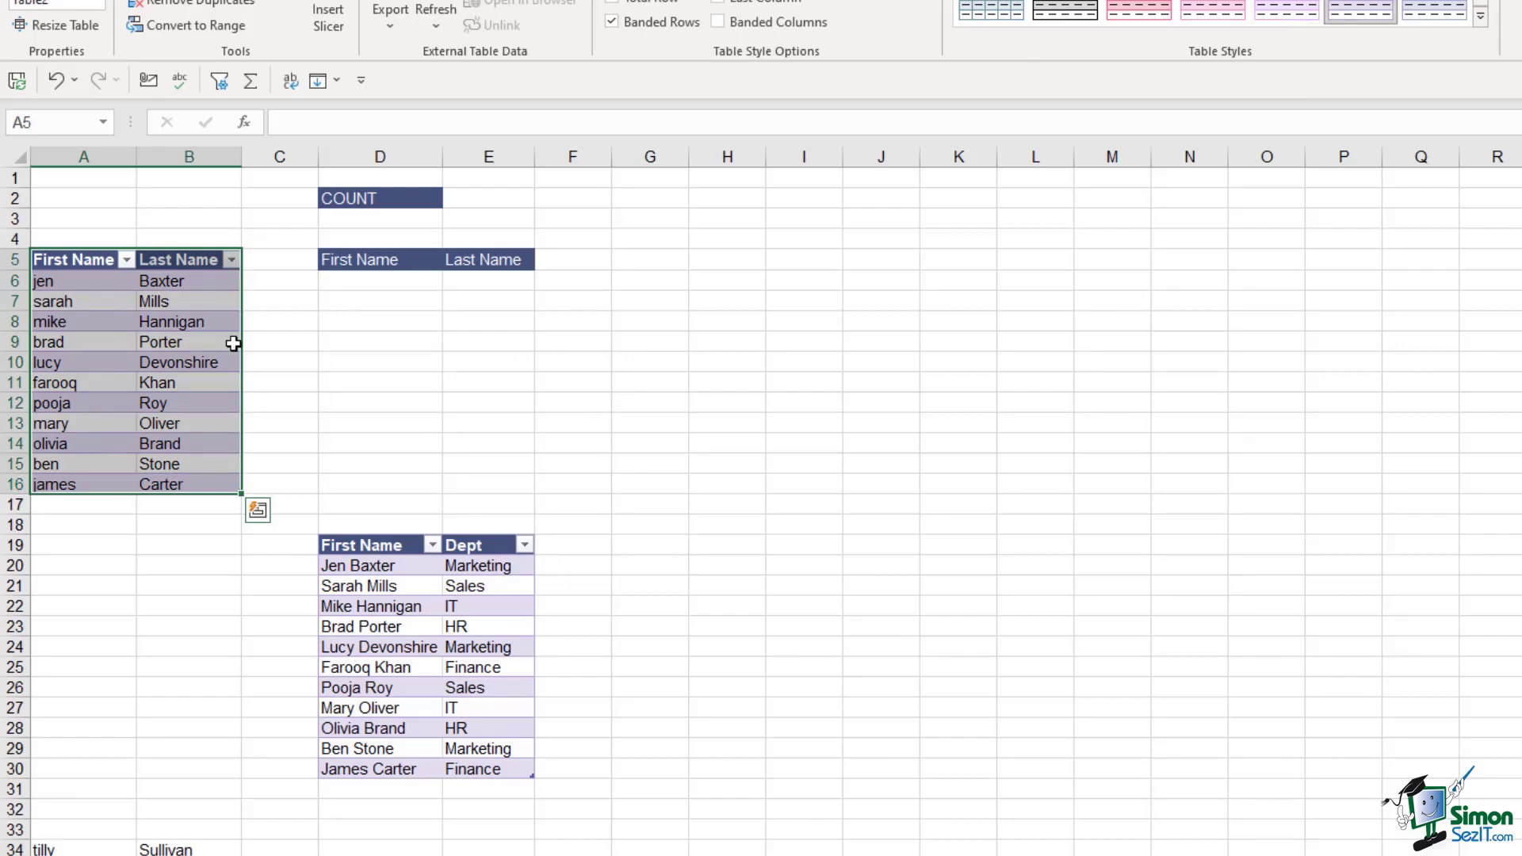
click(185, 374)
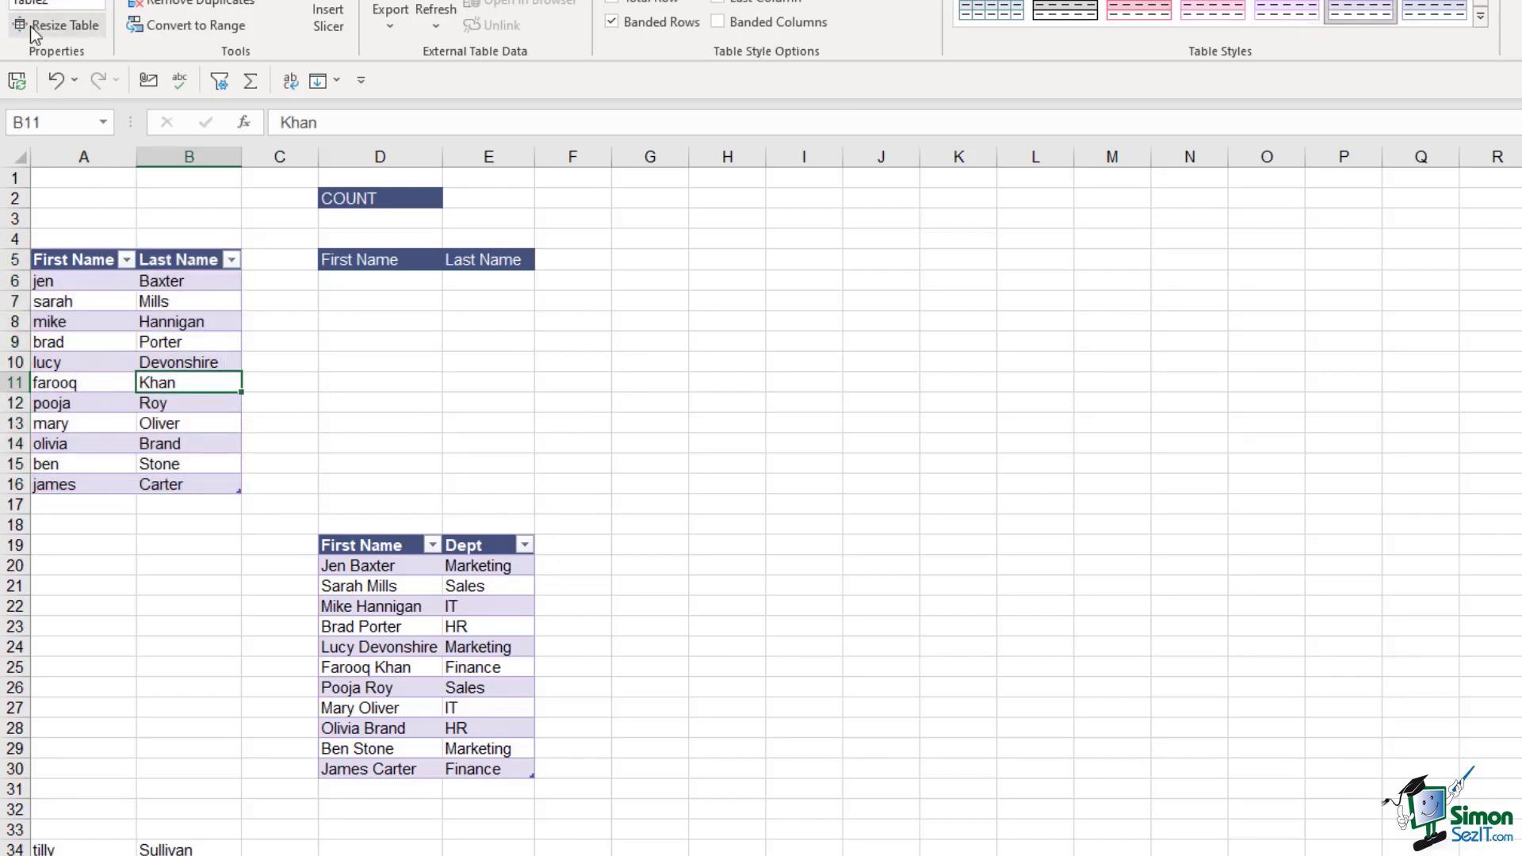
click(370, 283)
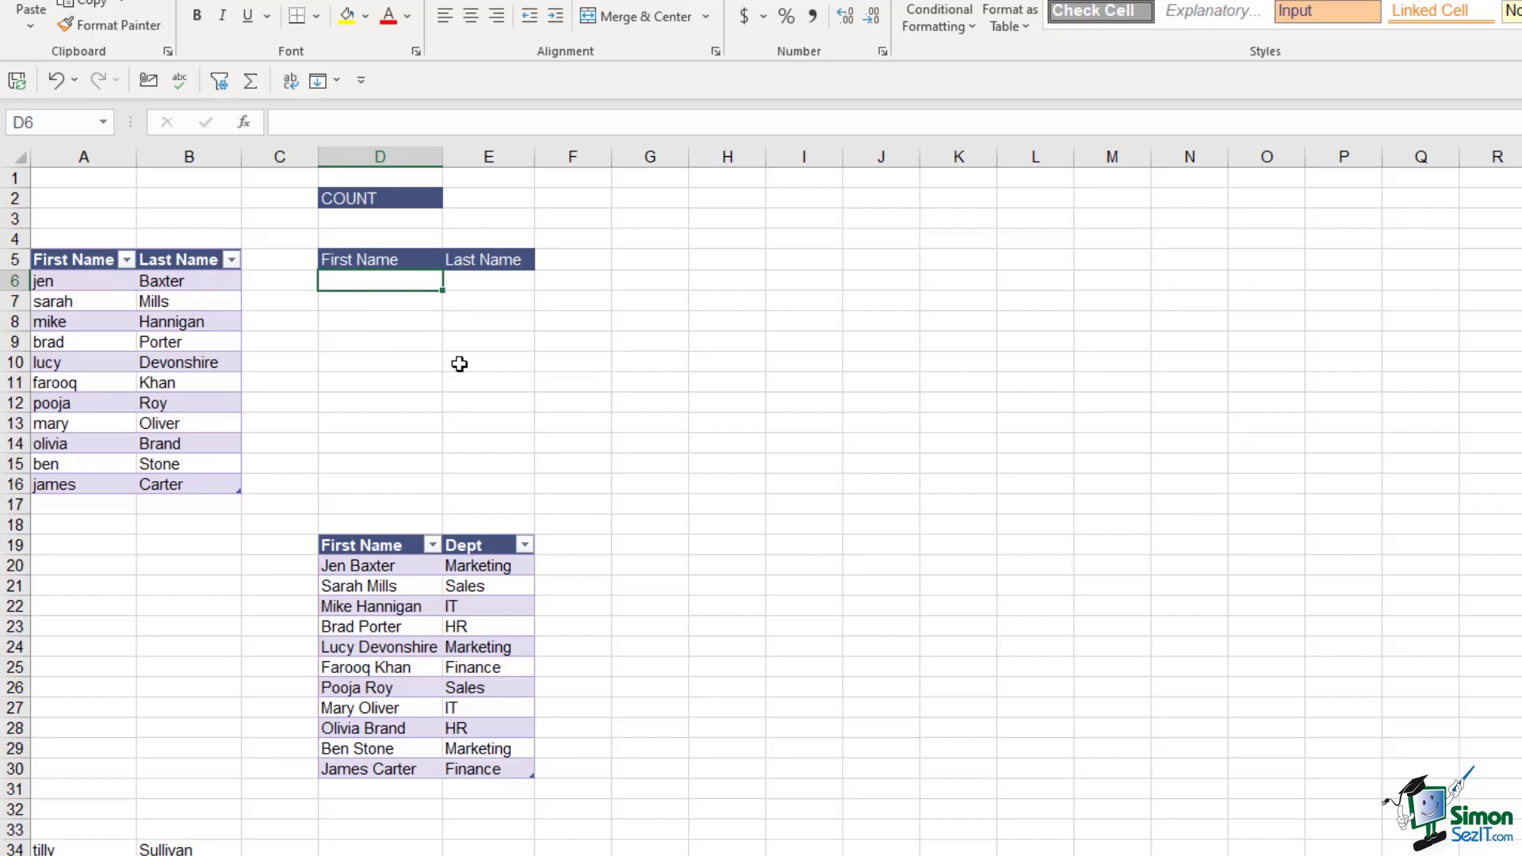
Enter =SORTBY(PROPER(Table2),Table2[Last Name],1) in D6 to spill capitalised names sorted by last name
text(=sortby)
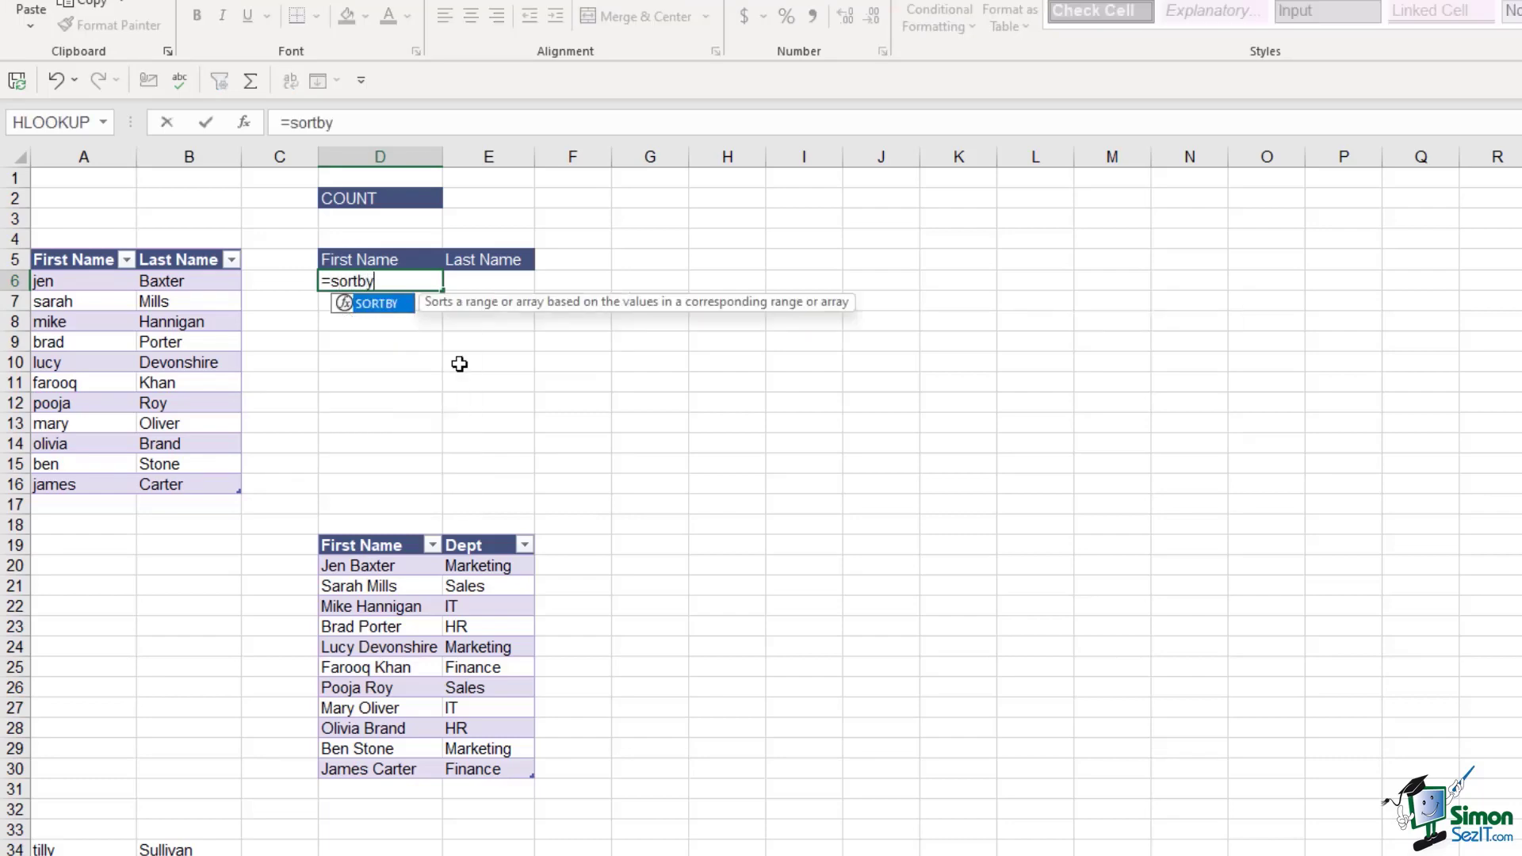
key(Tab)
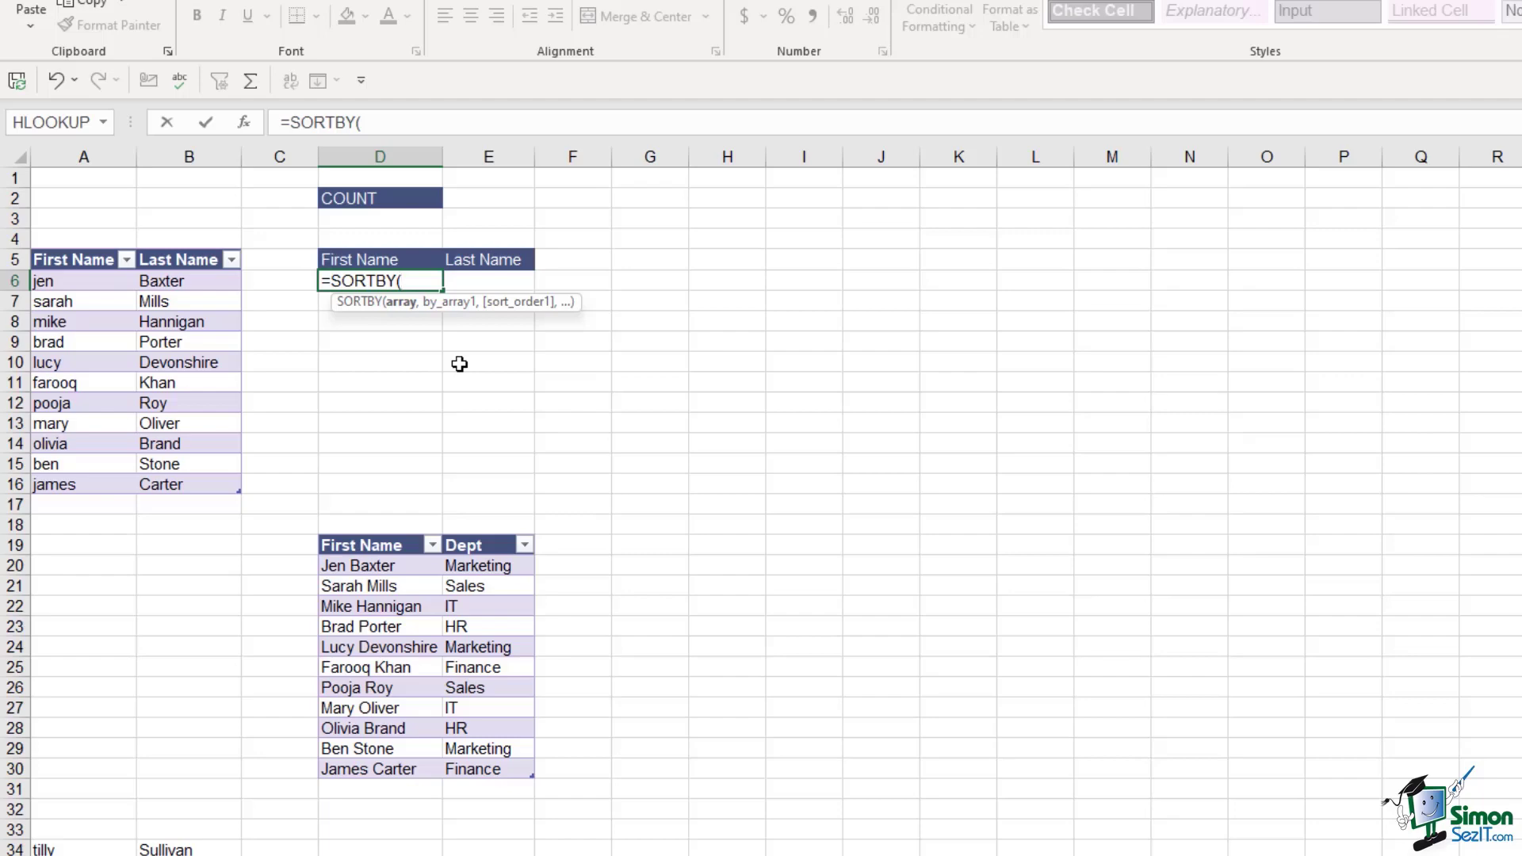
text(proper)
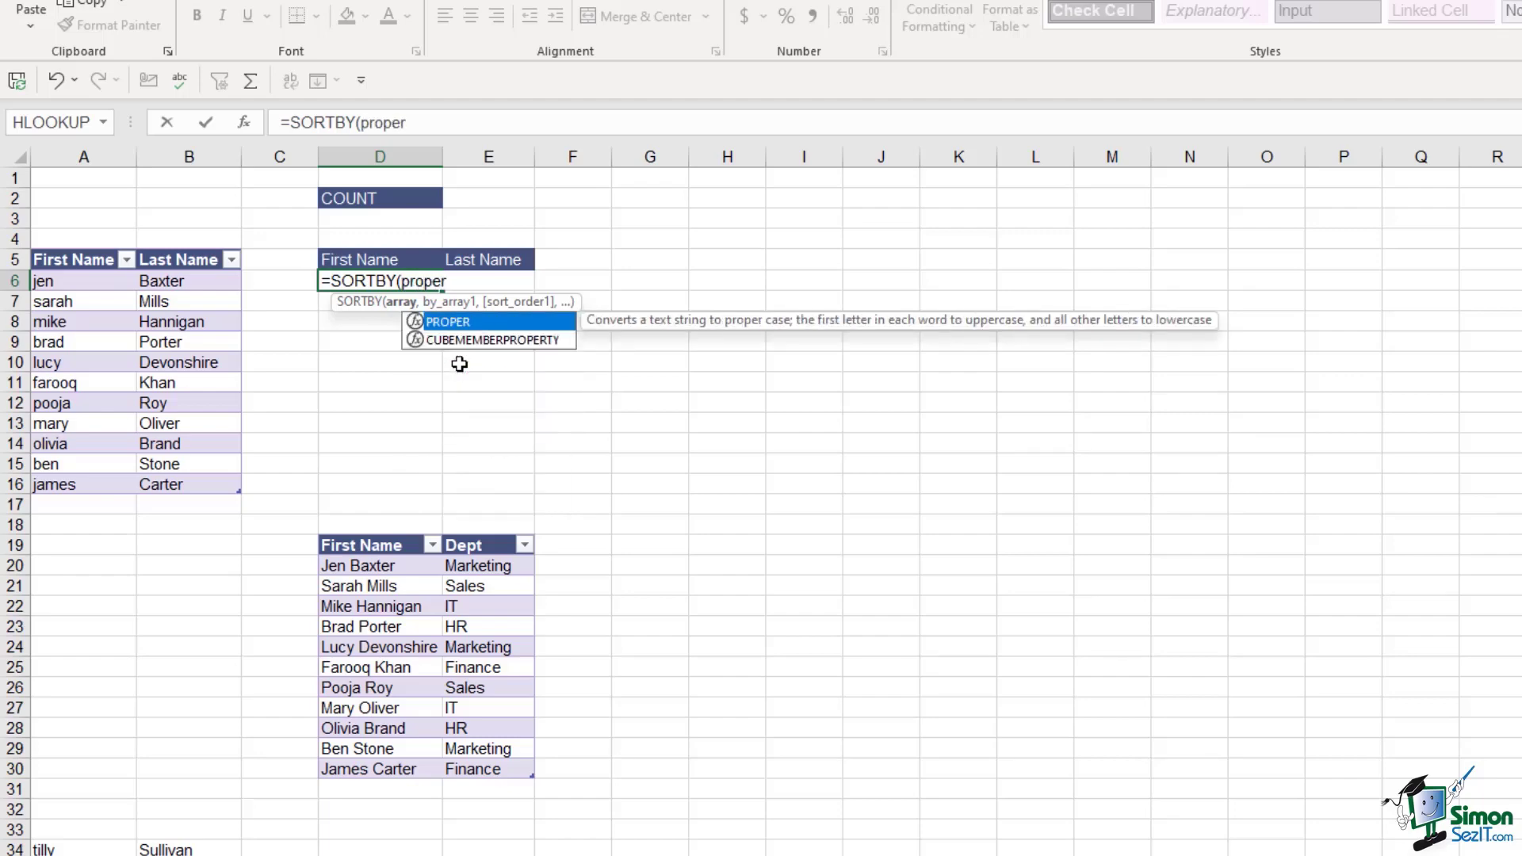
key(Tab)
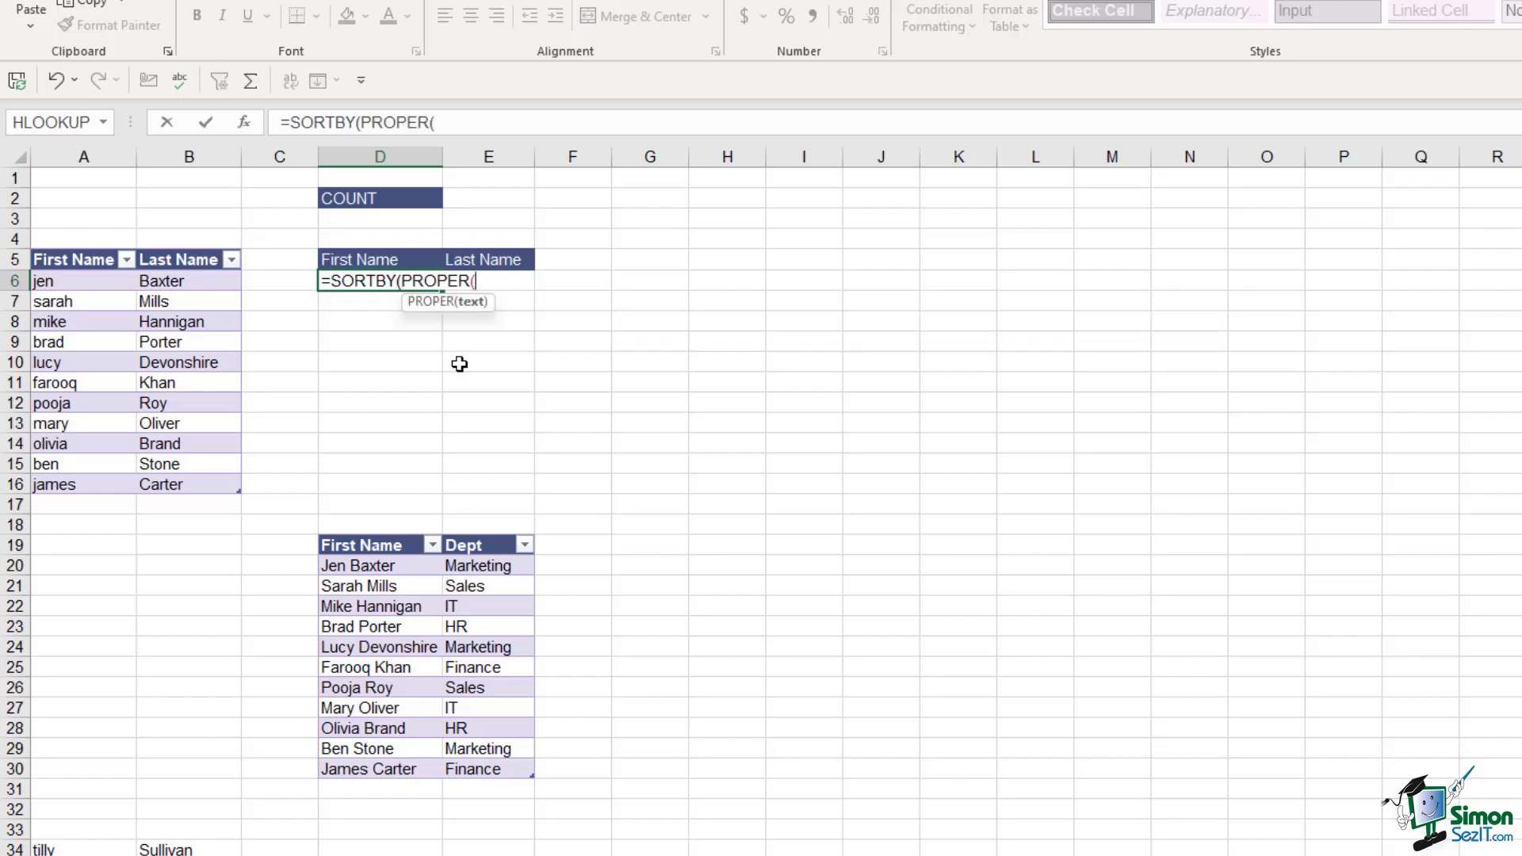
drag(67, 281, 238, 484)
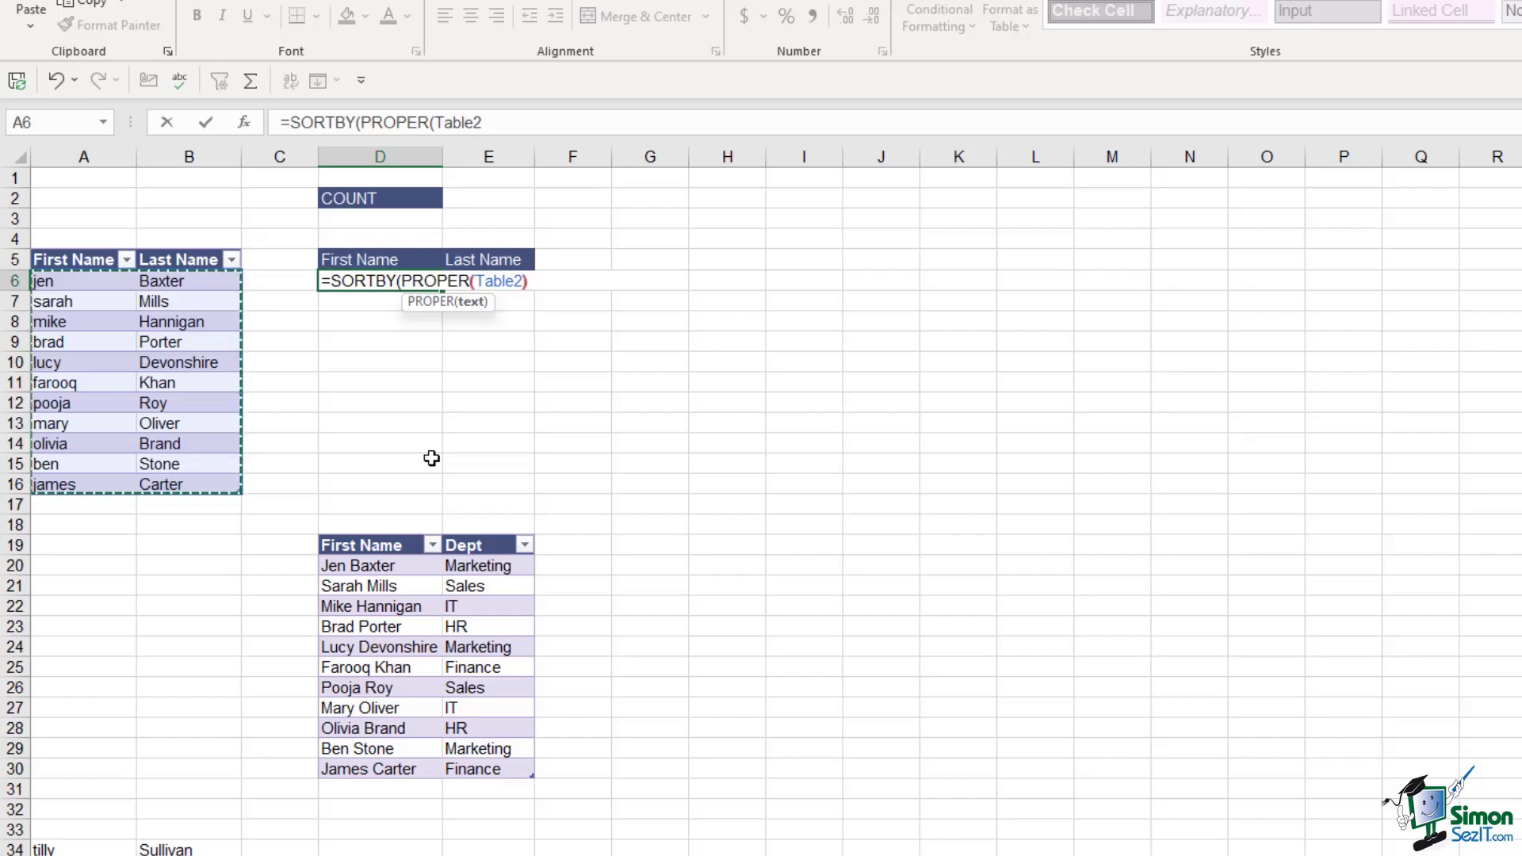
text(),)
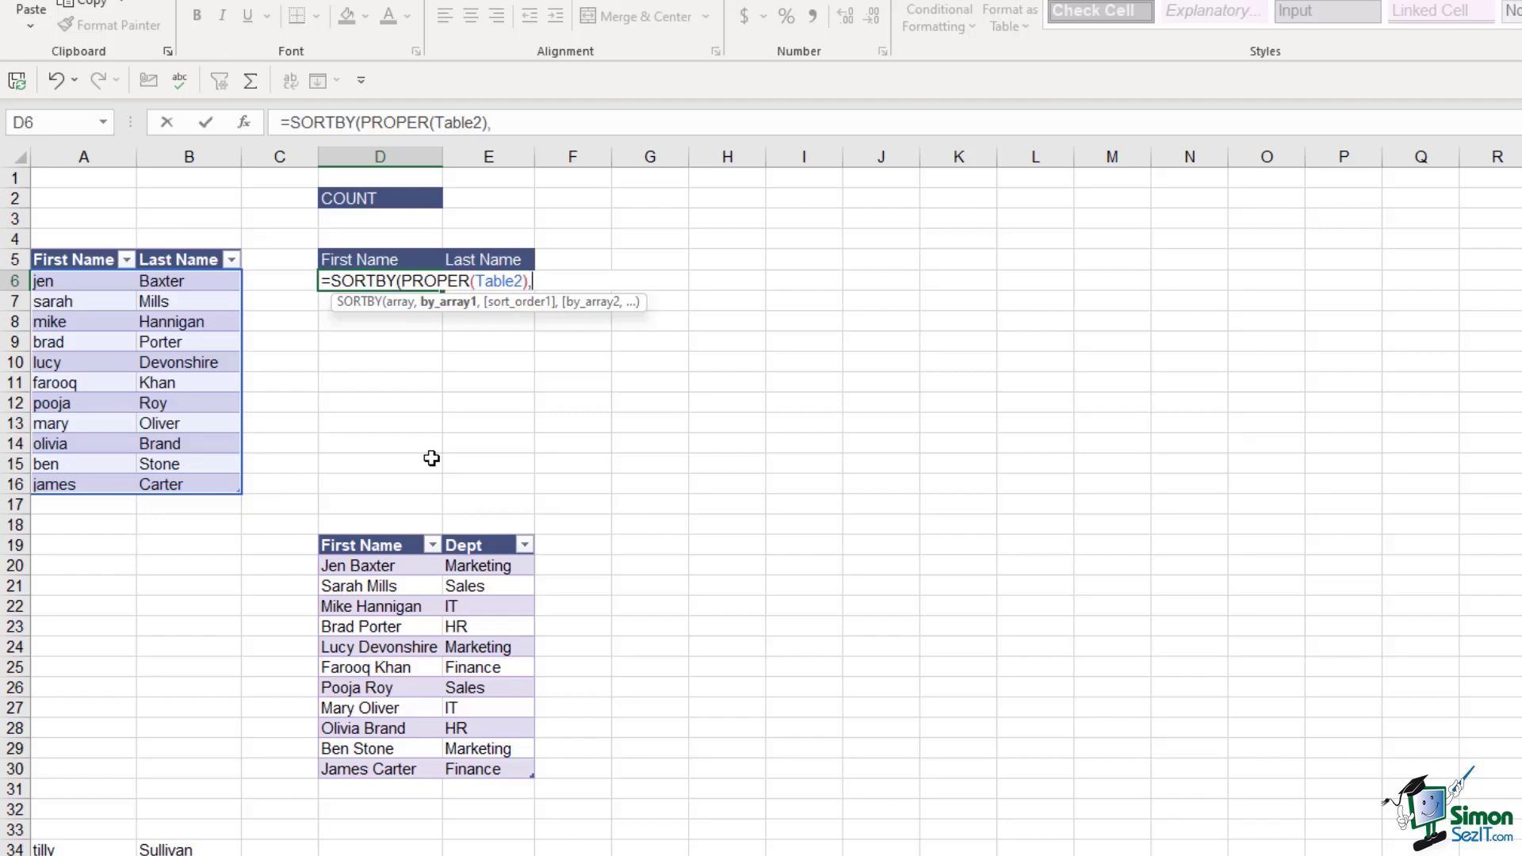
drag(186, 282, 180, 489)
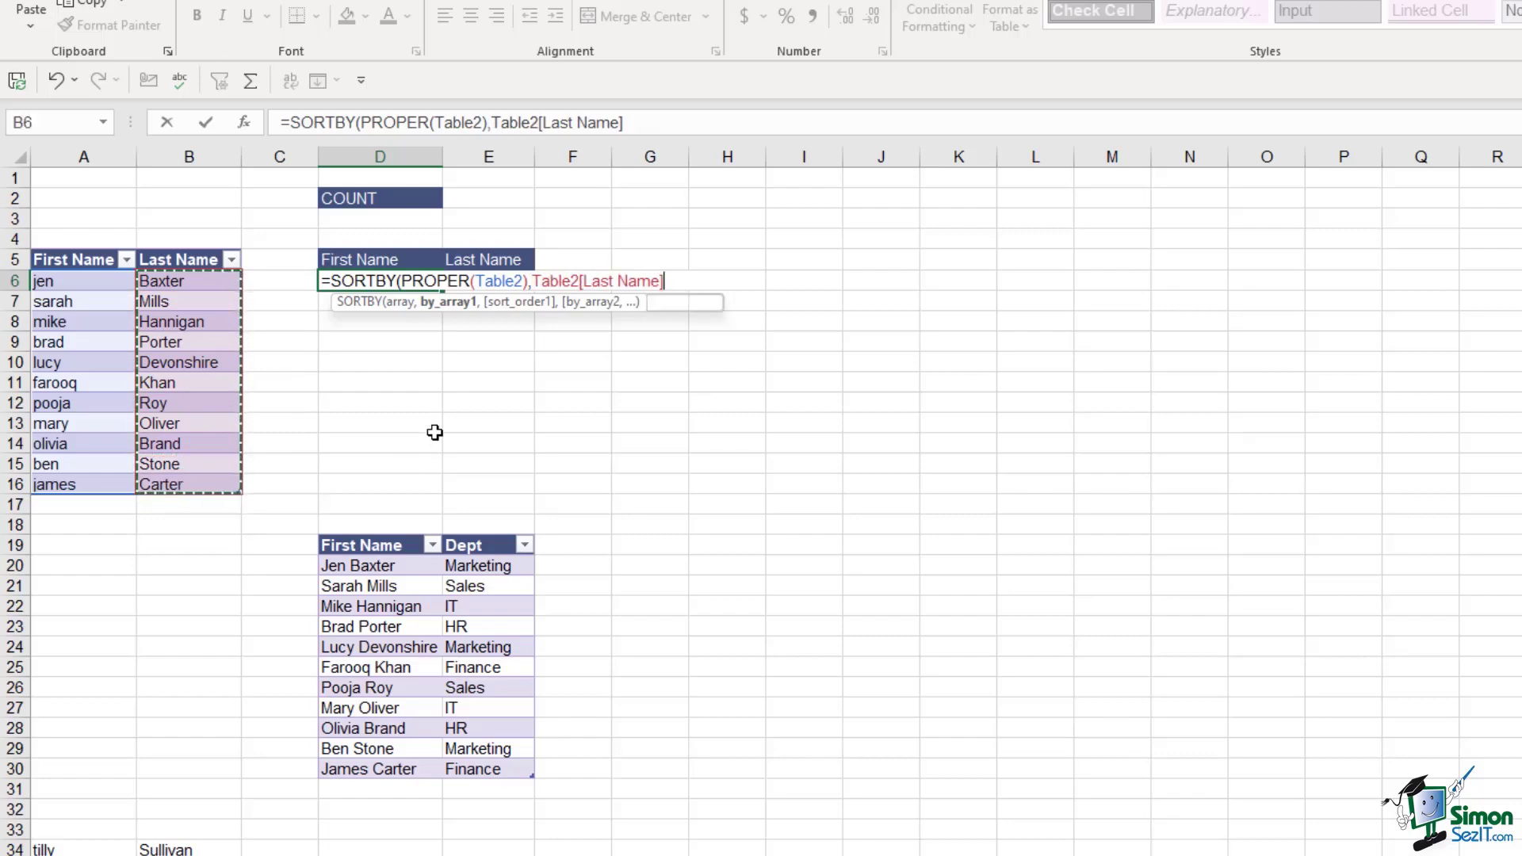
text(,)
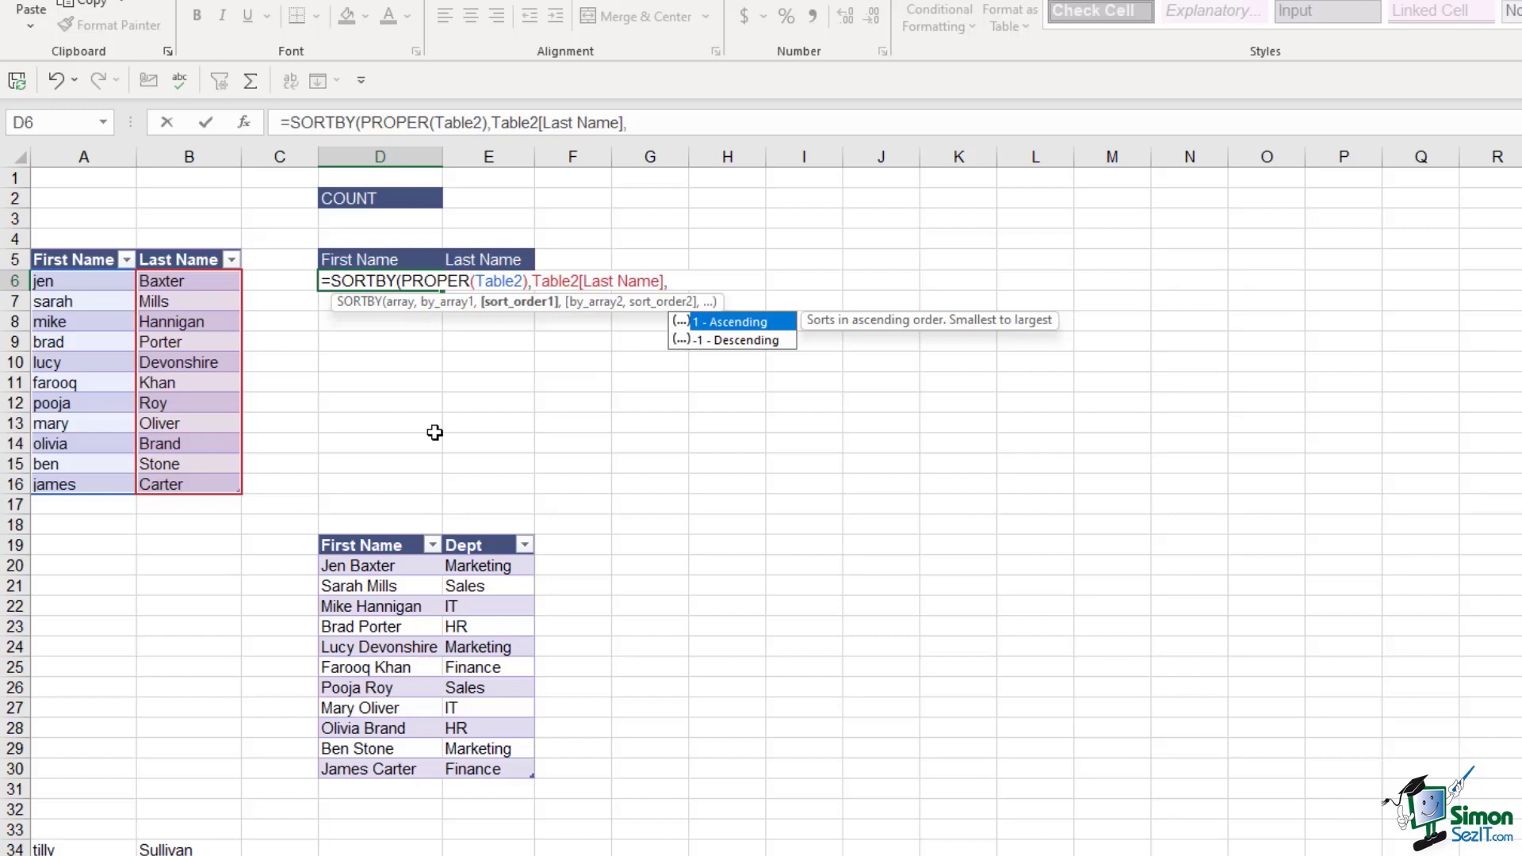
text(1))
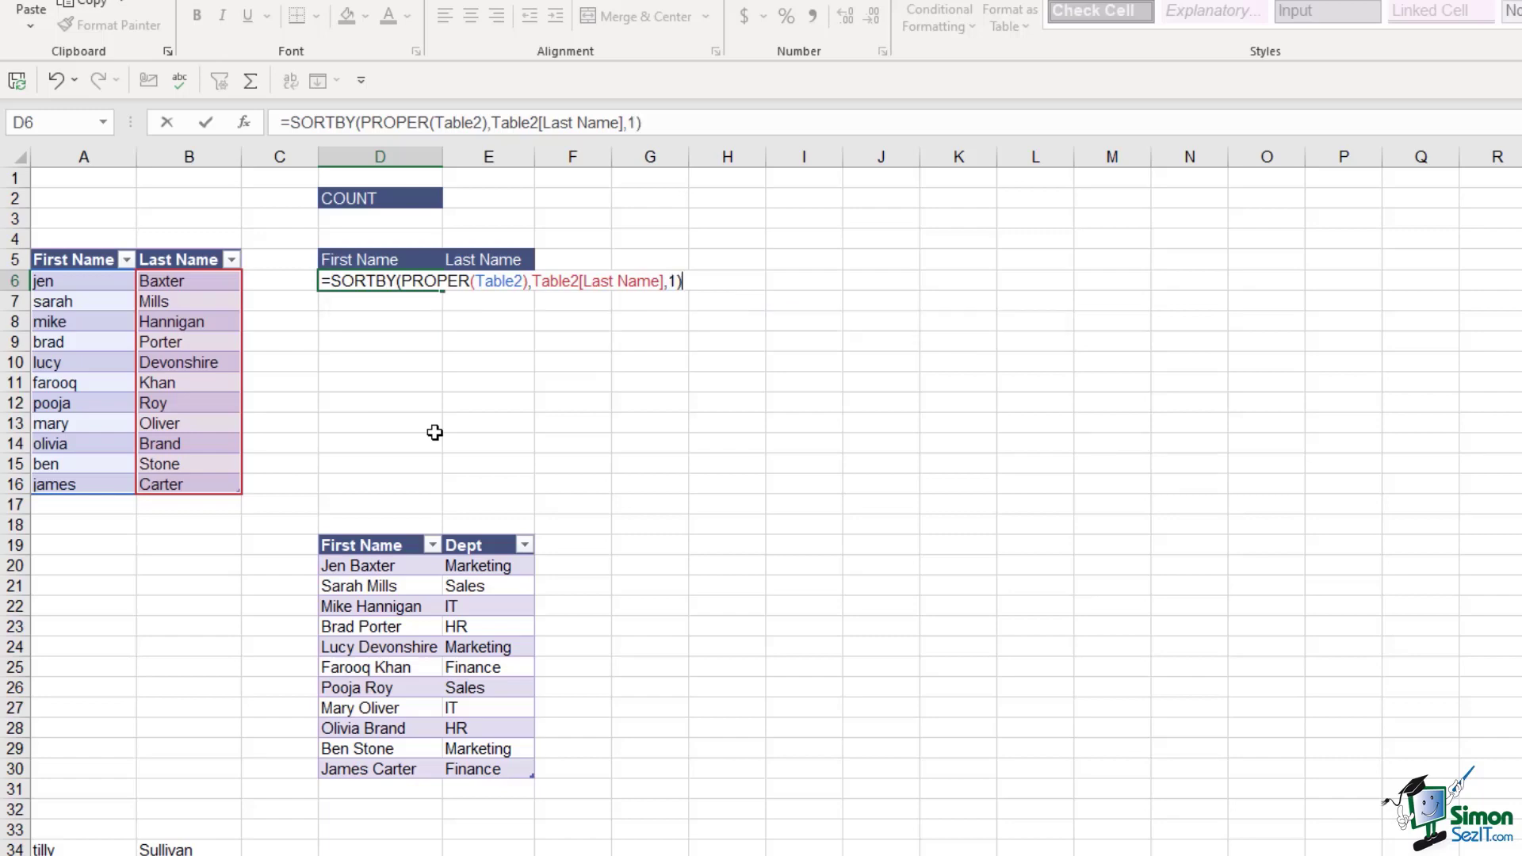
key(Return)
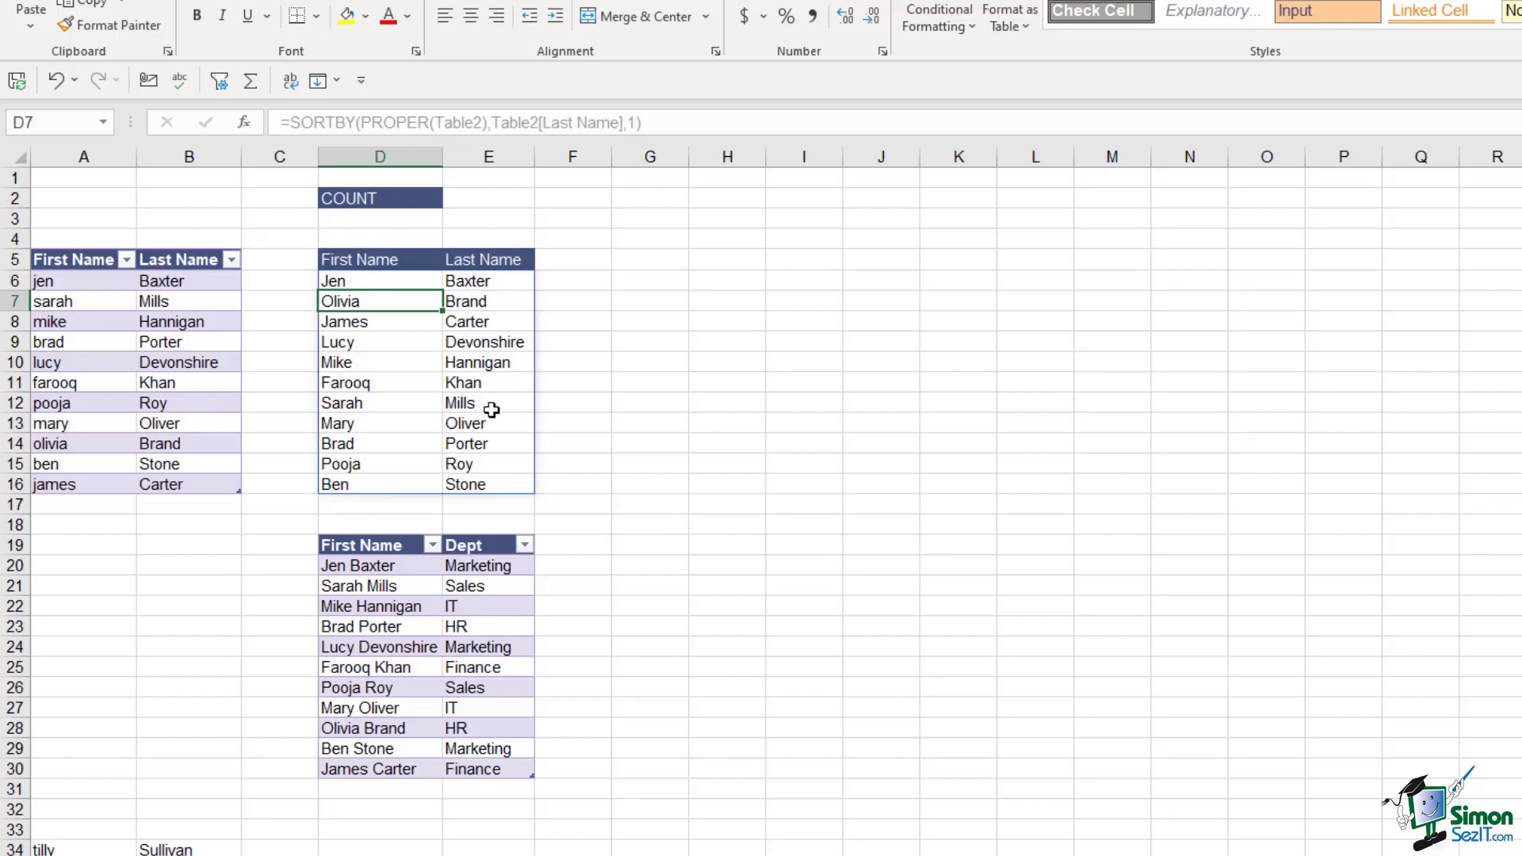
click(401, 398)
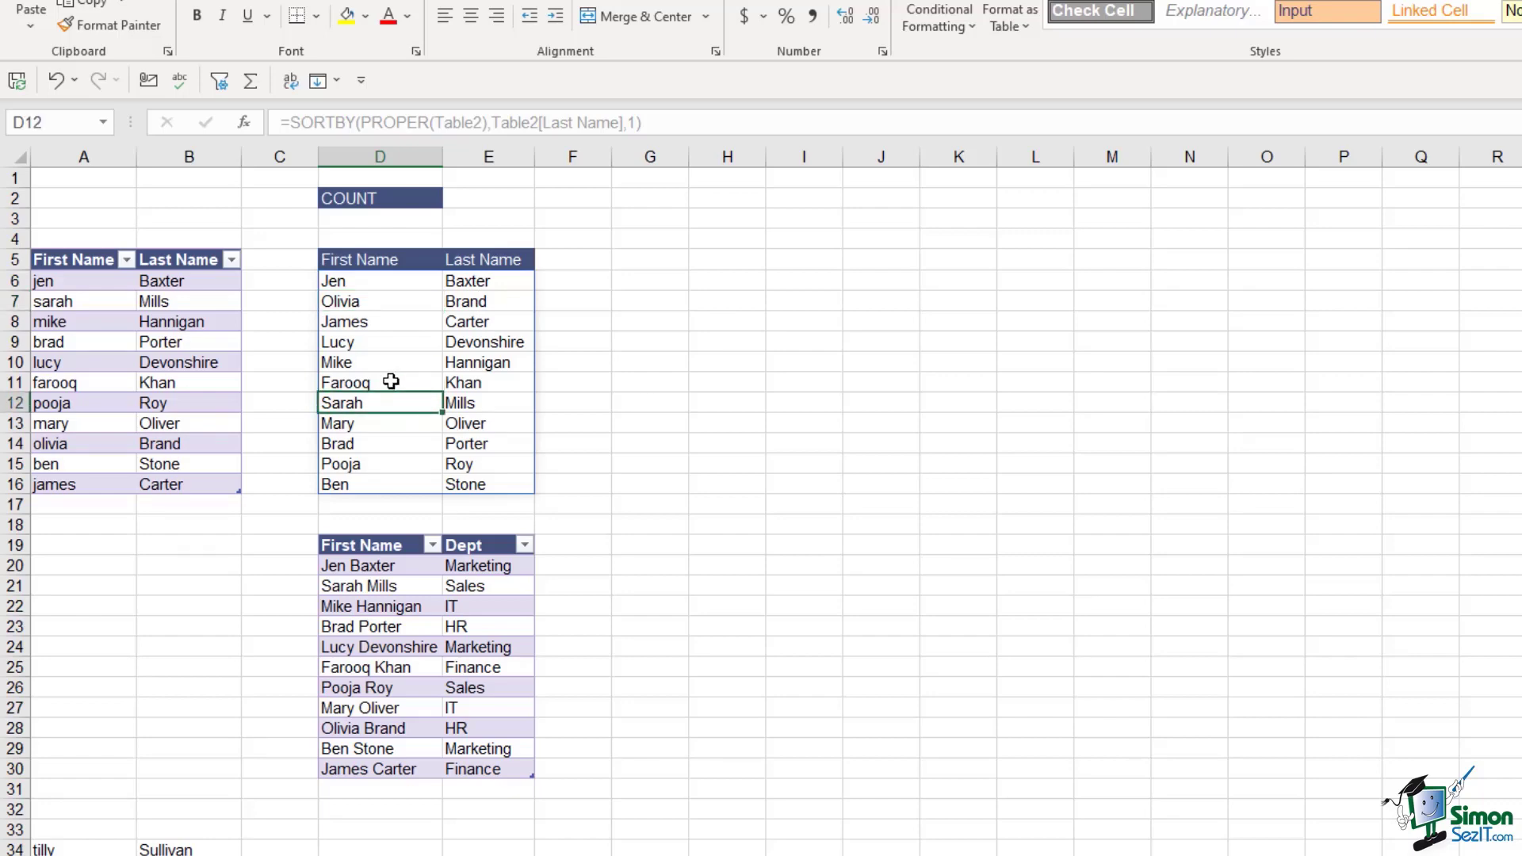
click(474, 406)
click(476, 387)
click(401, 384)
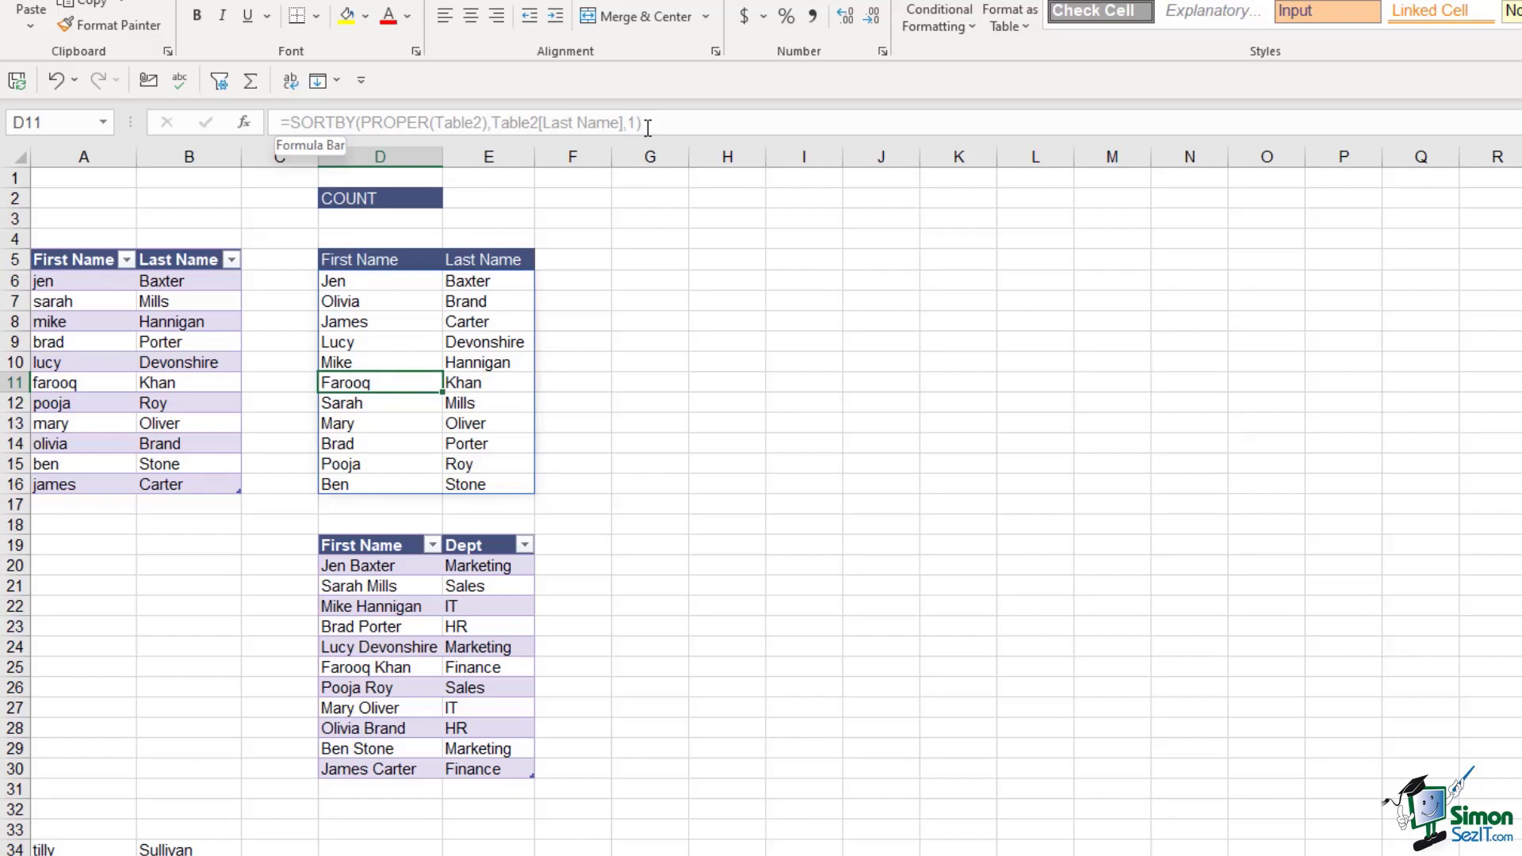
click(370, 281)
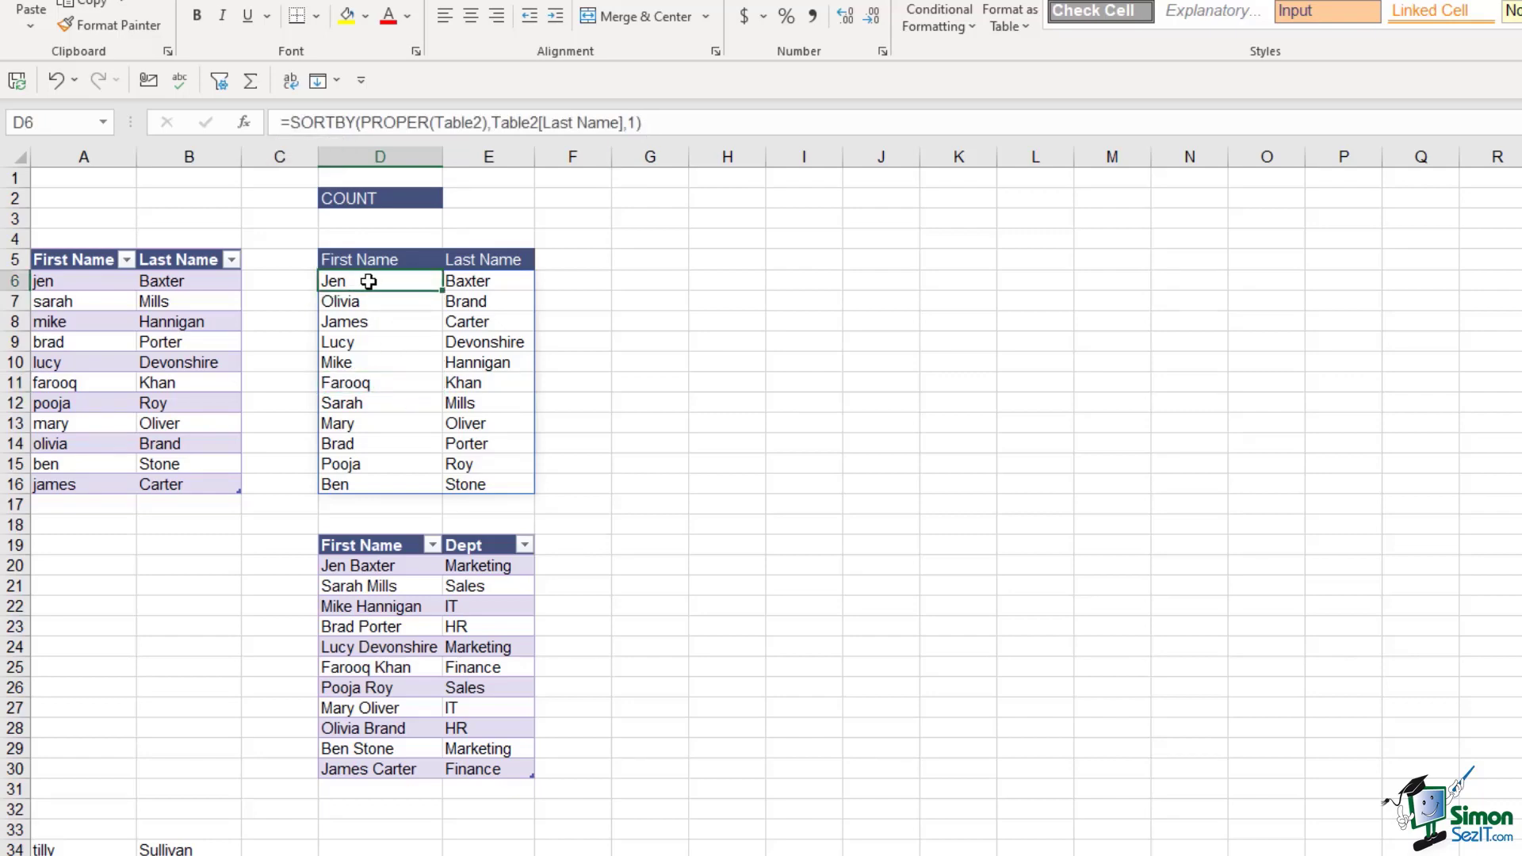
double_click(369, 281)
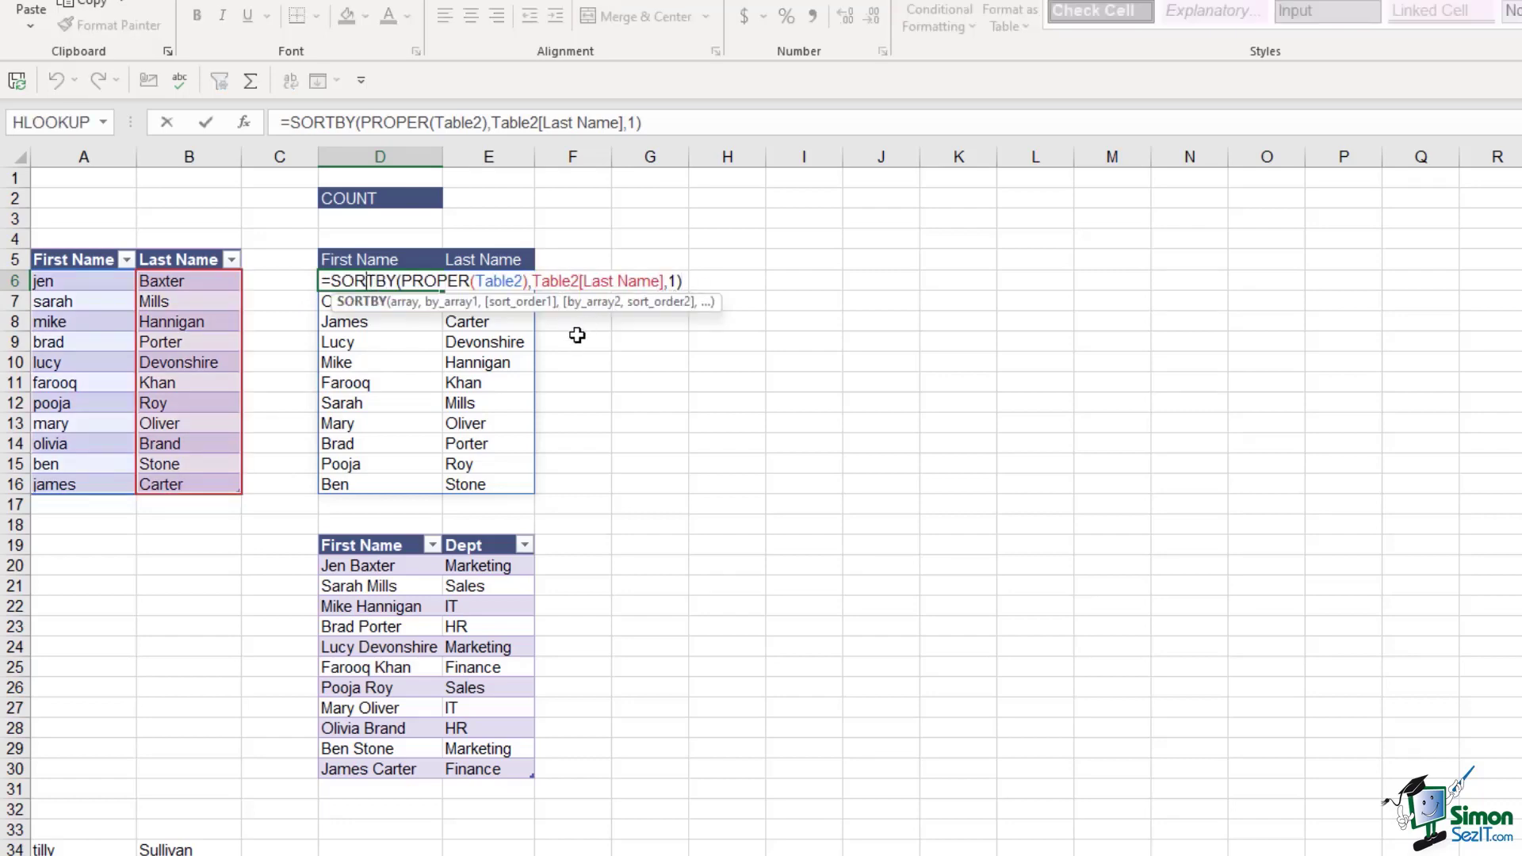
key(Escape)
Enter =COUNTA(D6#) in E2 to count the spilled name list
click(638, 362)
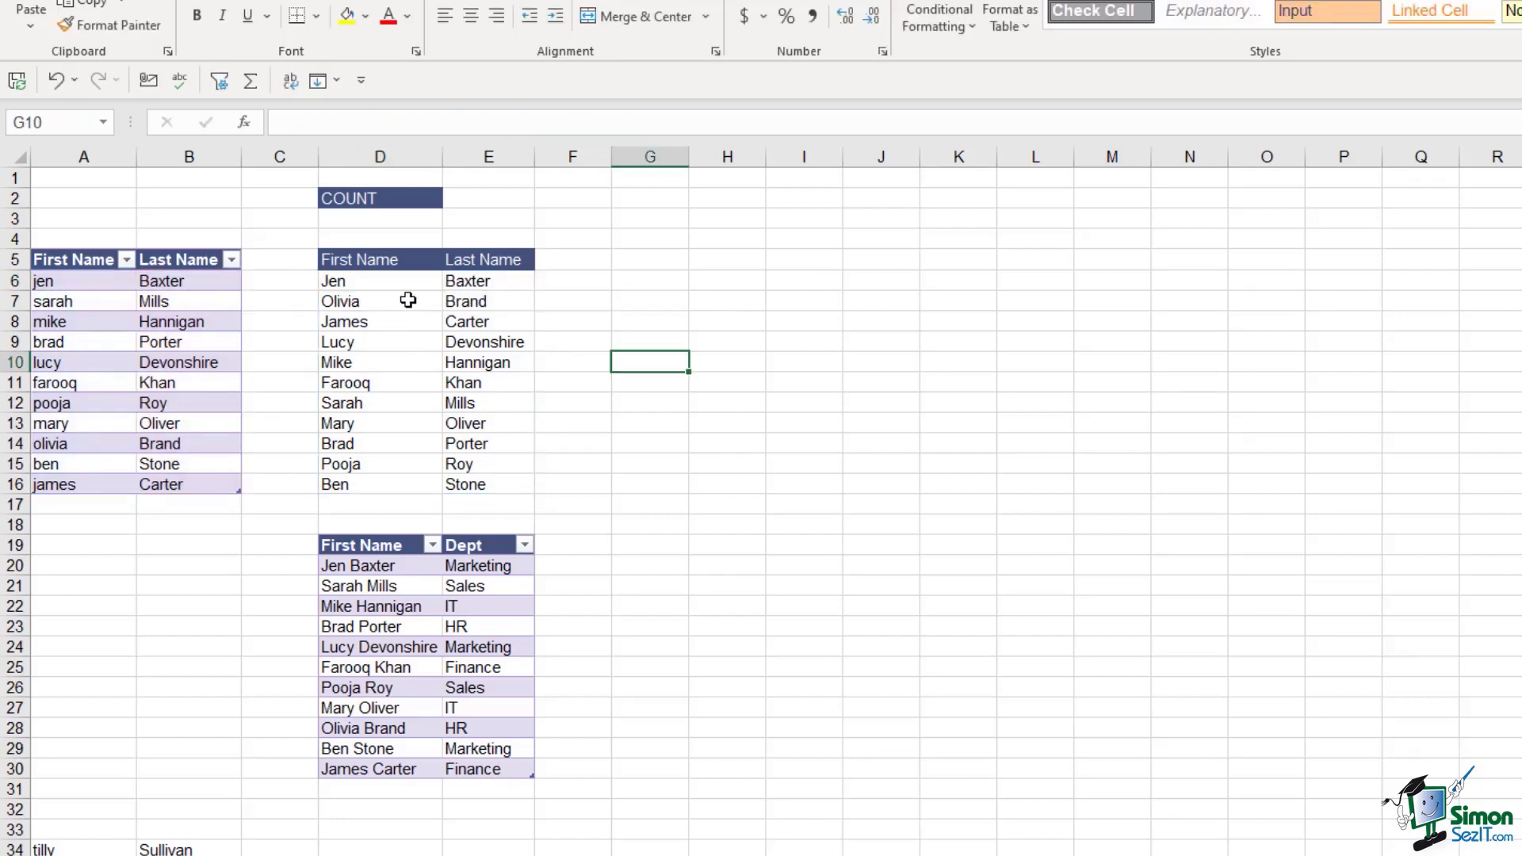
click(475, 200)
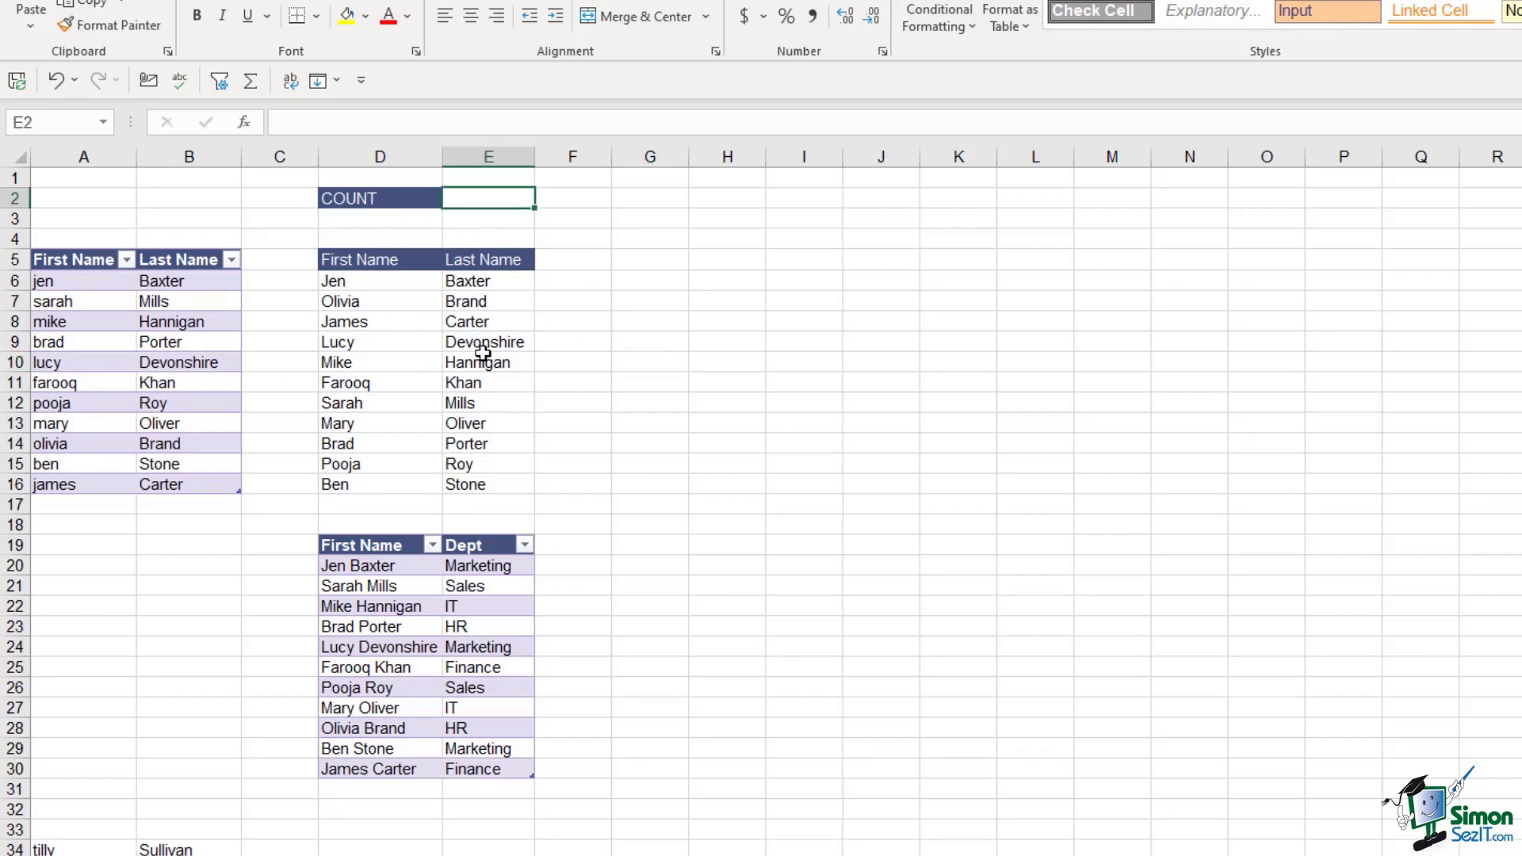
text(=counta)
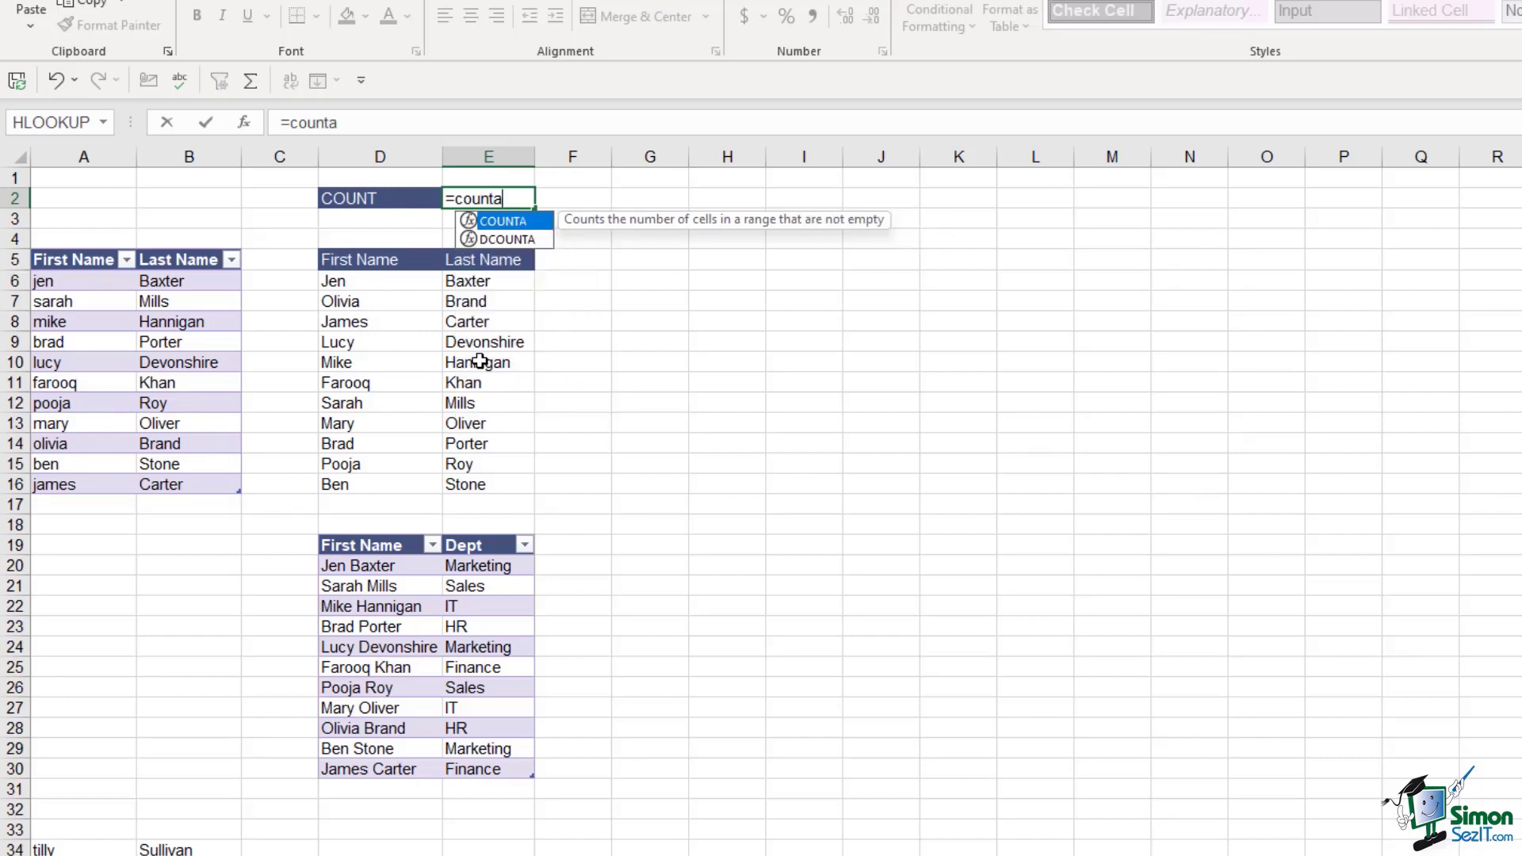
key(Tab)
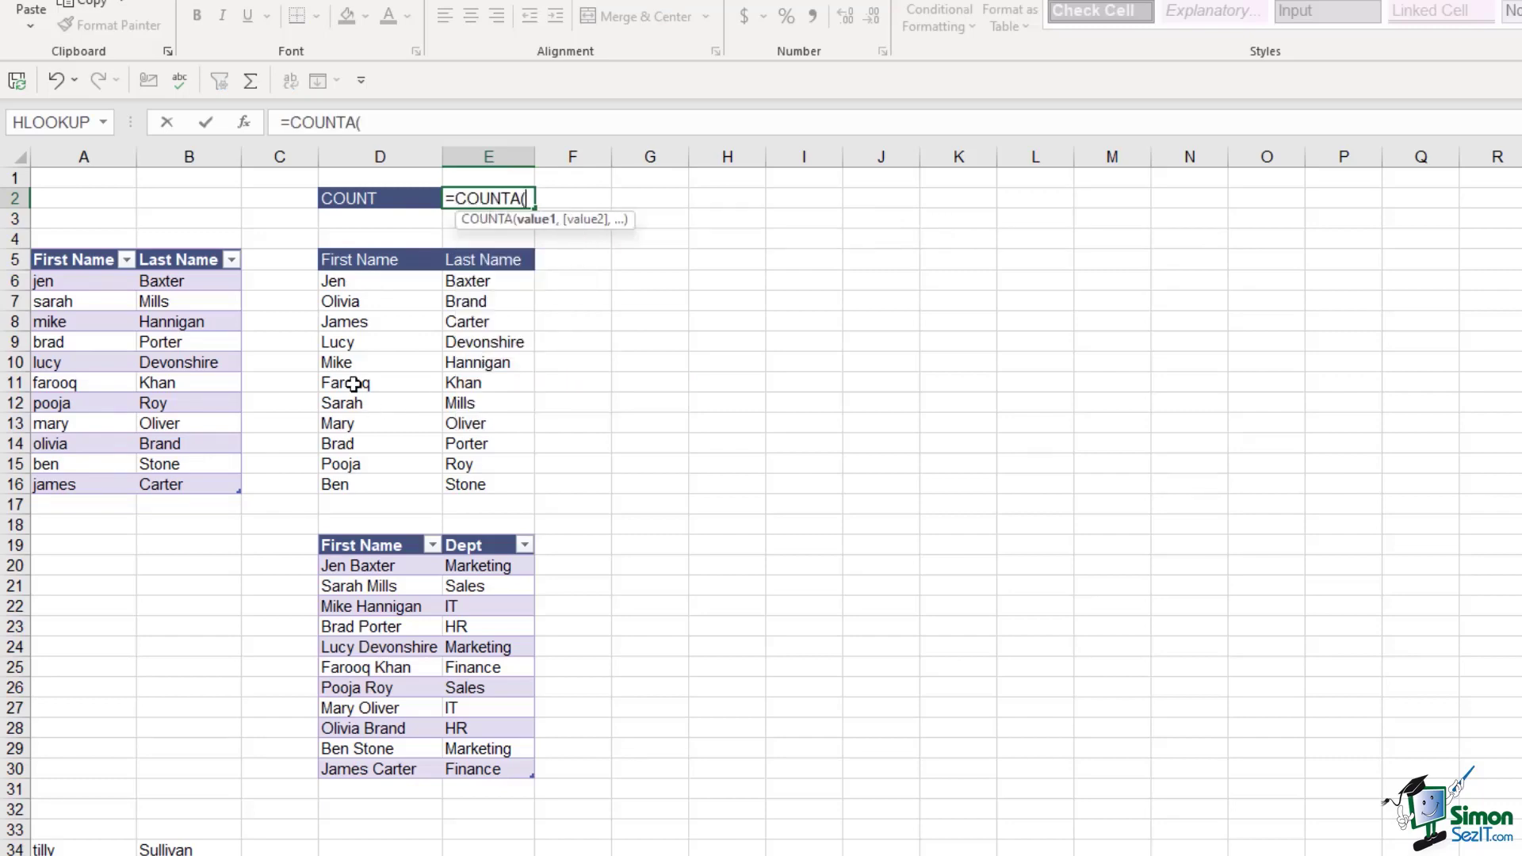
drag(341, 283, 493, 482)
text())
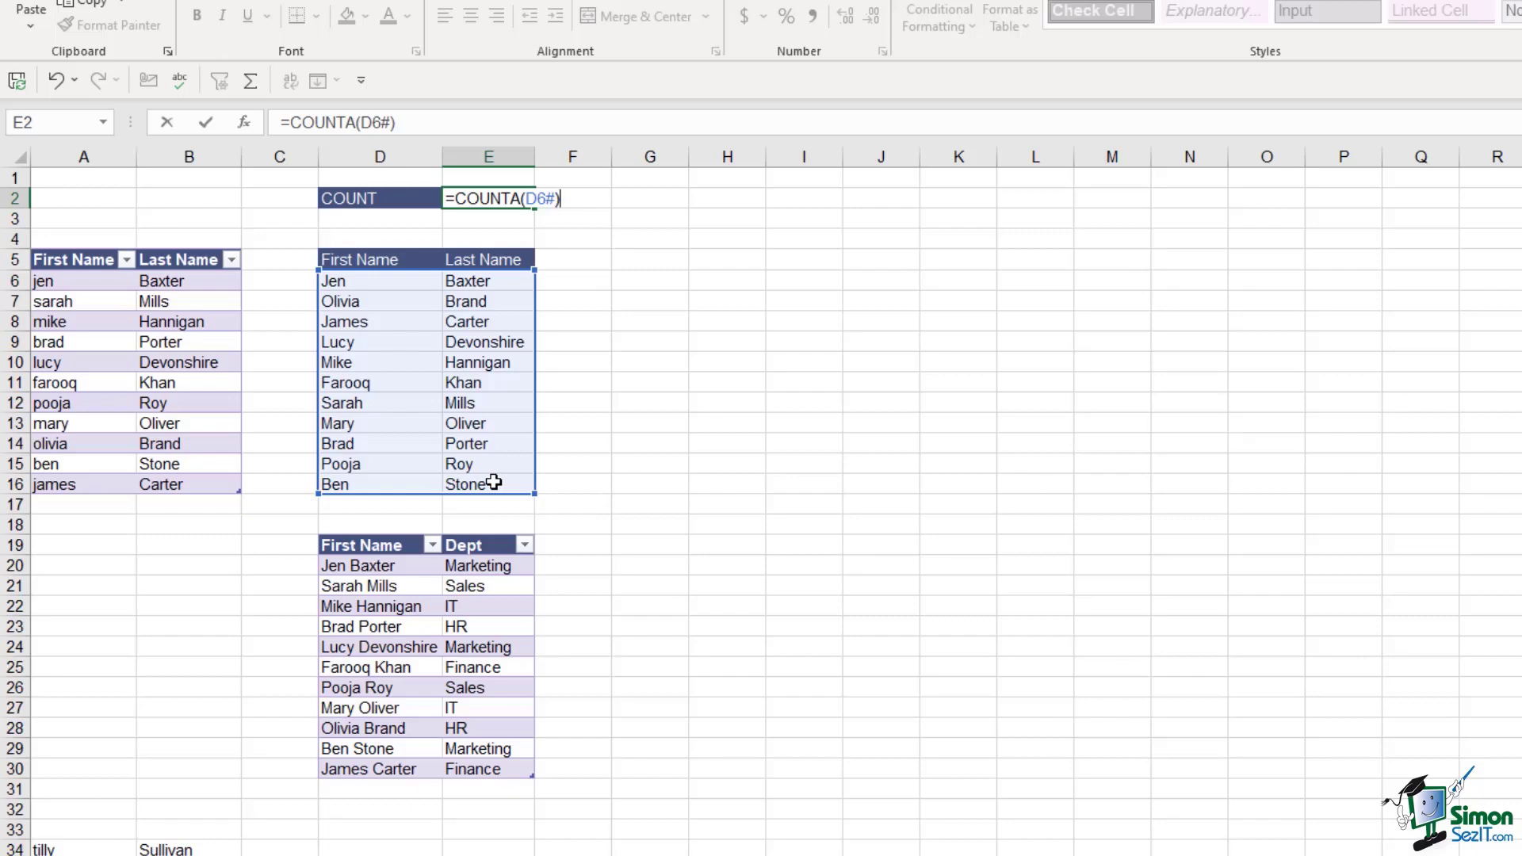
key(Return)
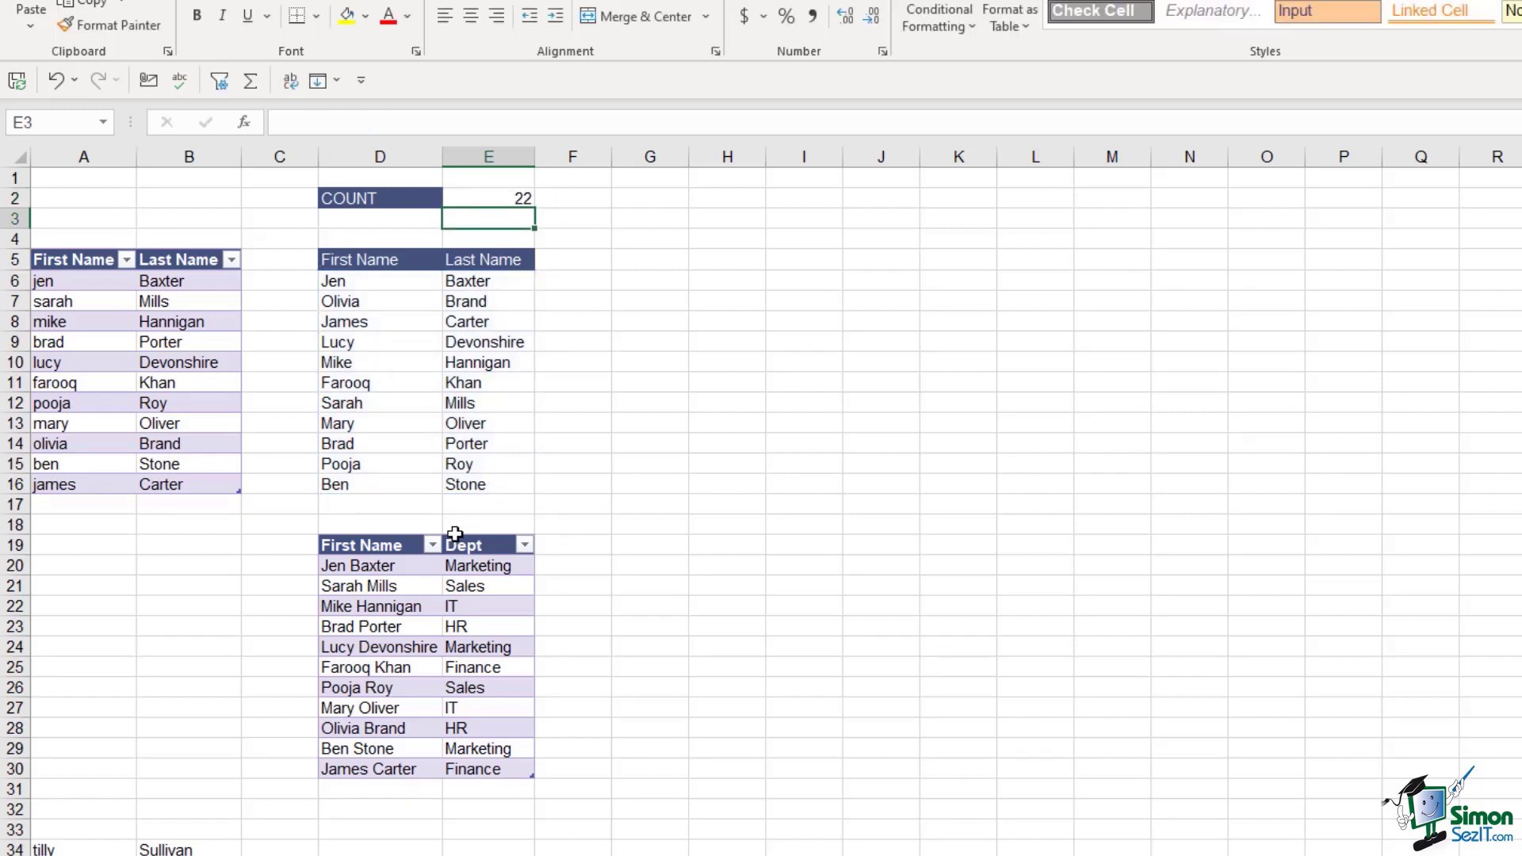
Inspect the D6 formula and several cells of the spilled name list
click(357, 281)
click(471, 283)
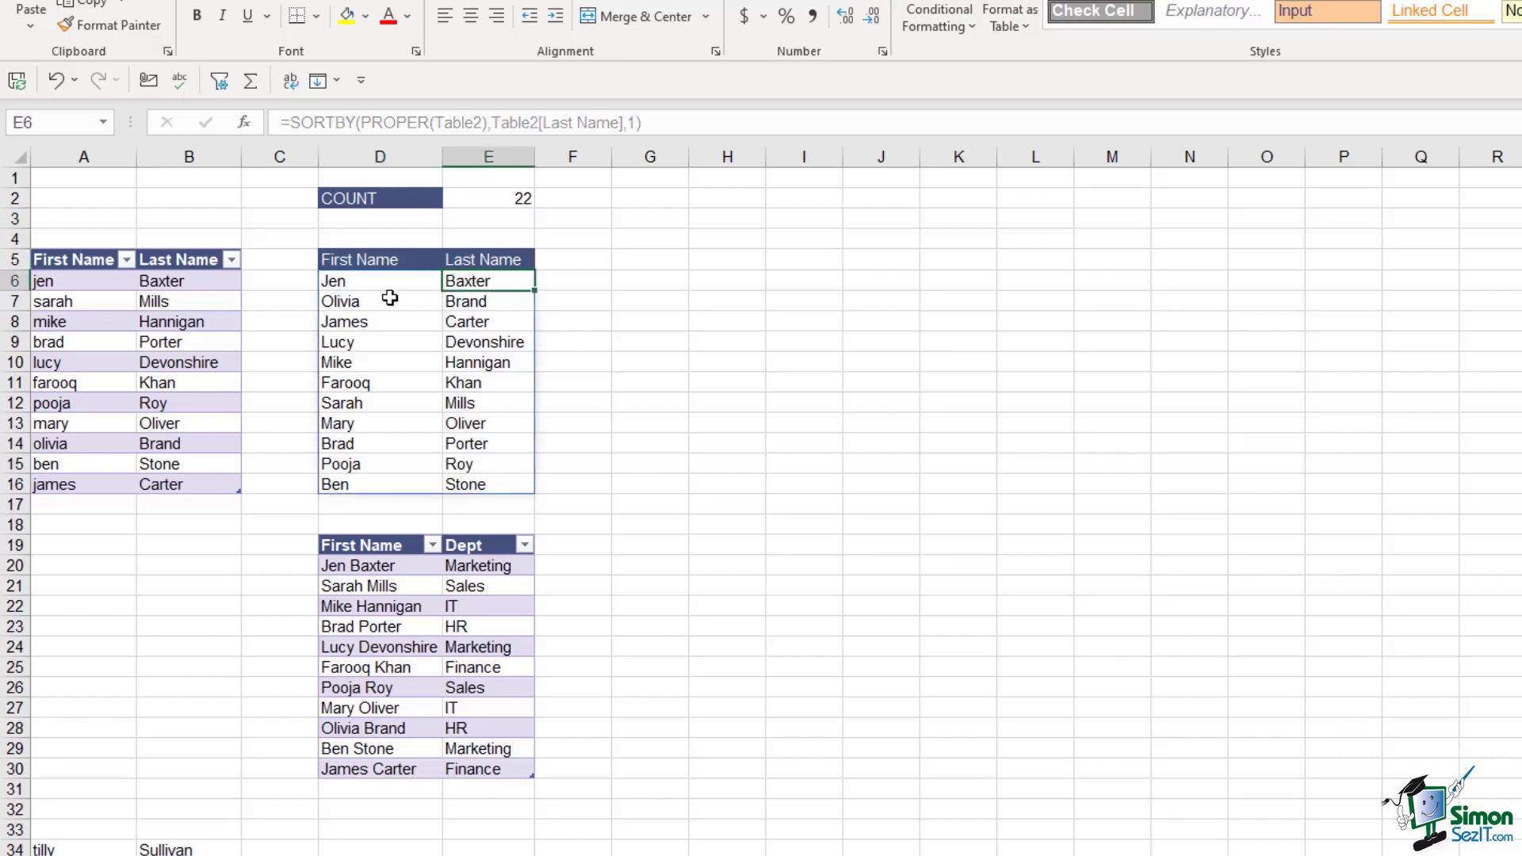
click(394, 300)
click(462, 300)
click(367, 323)
click(498, 325)
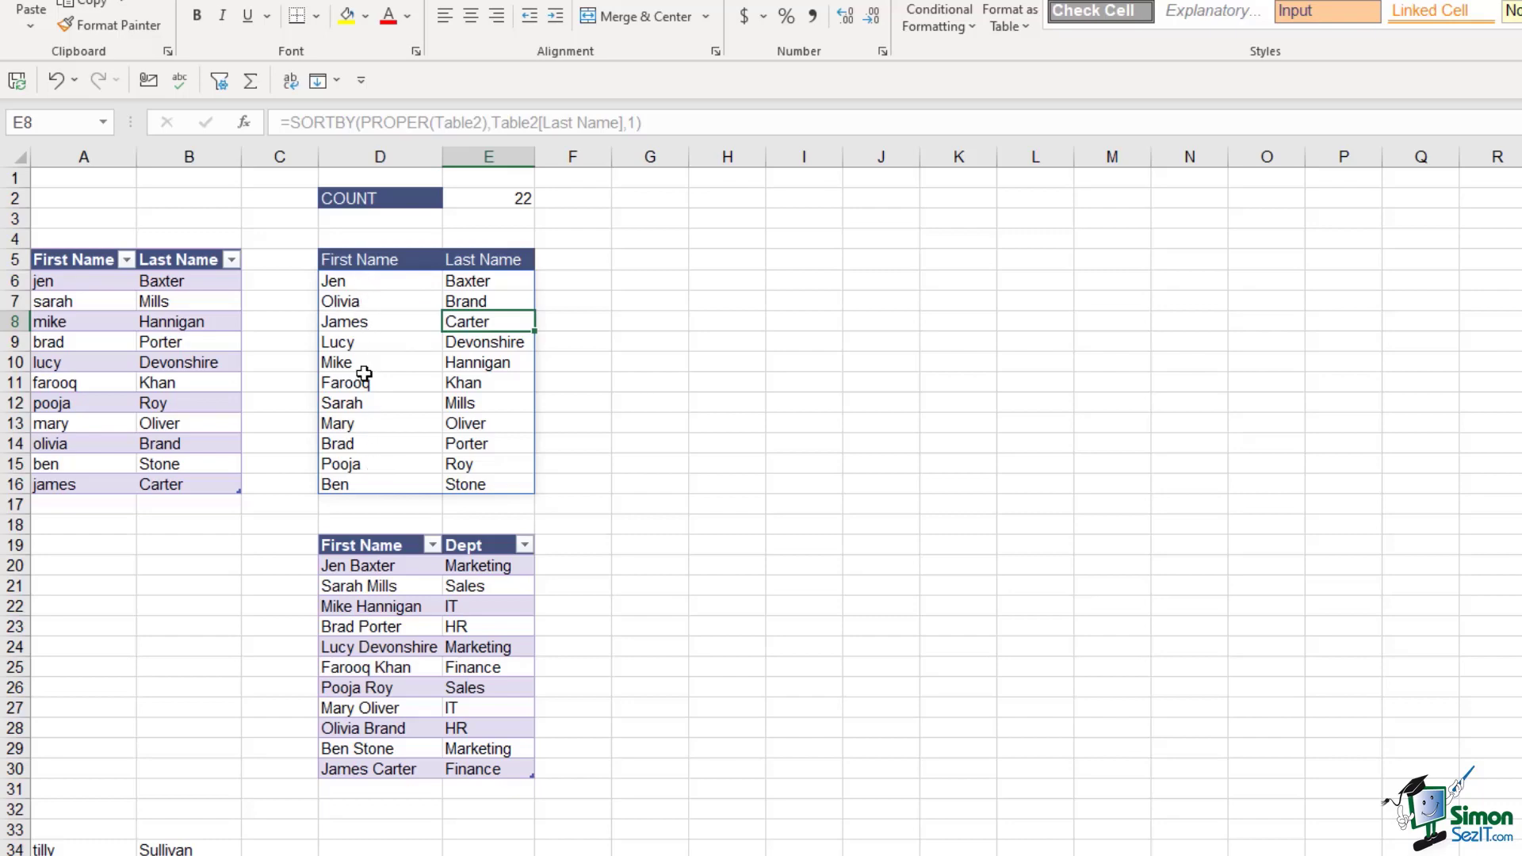
Edit the E2 formula to =COUNTA(D6#)/2 so COUNT shows 11
click(529, 205)
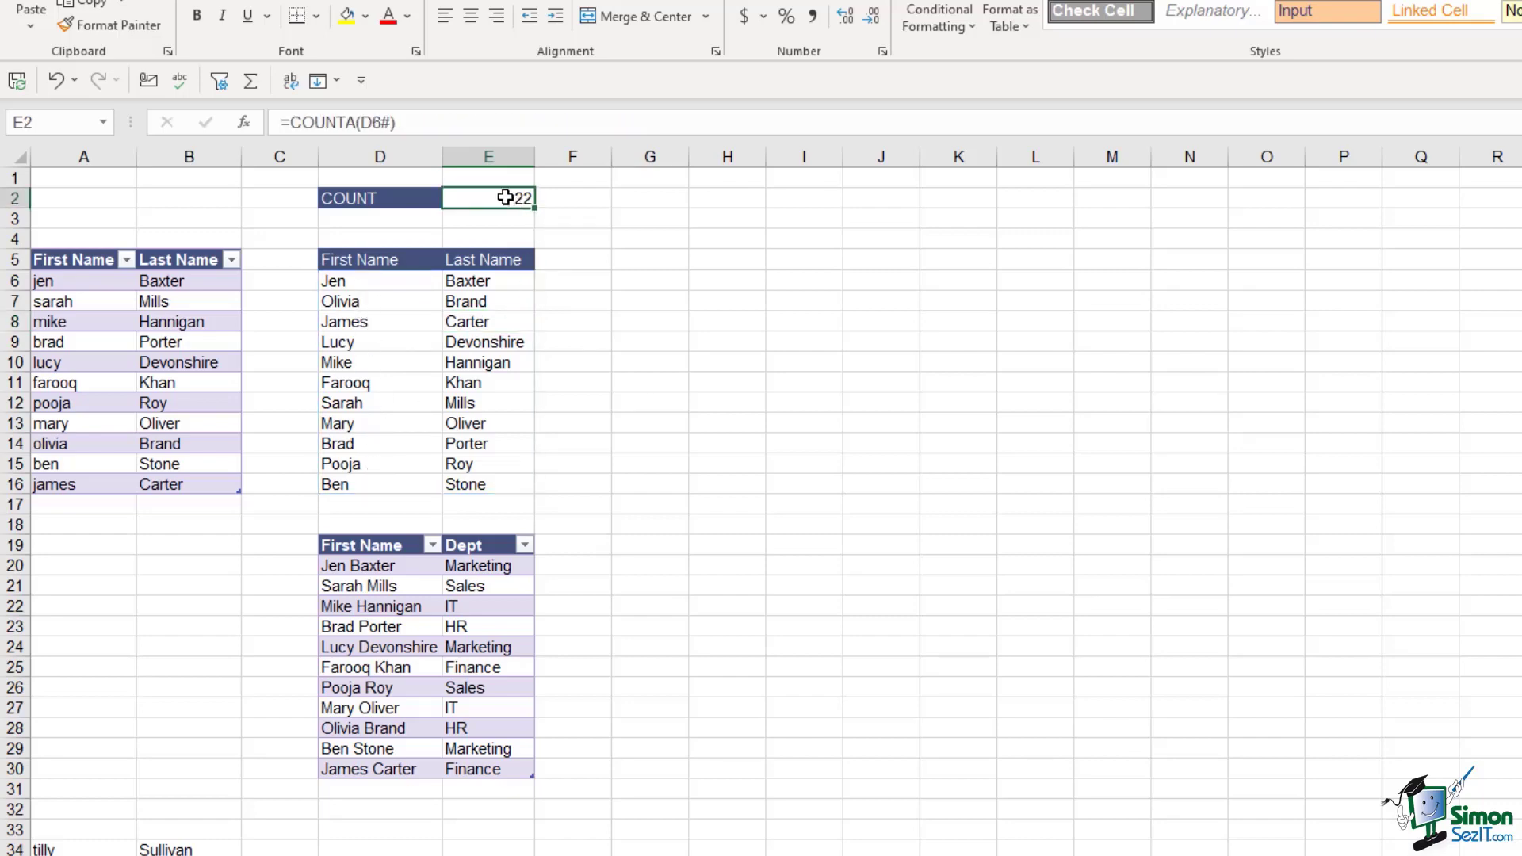
click(415, 122)
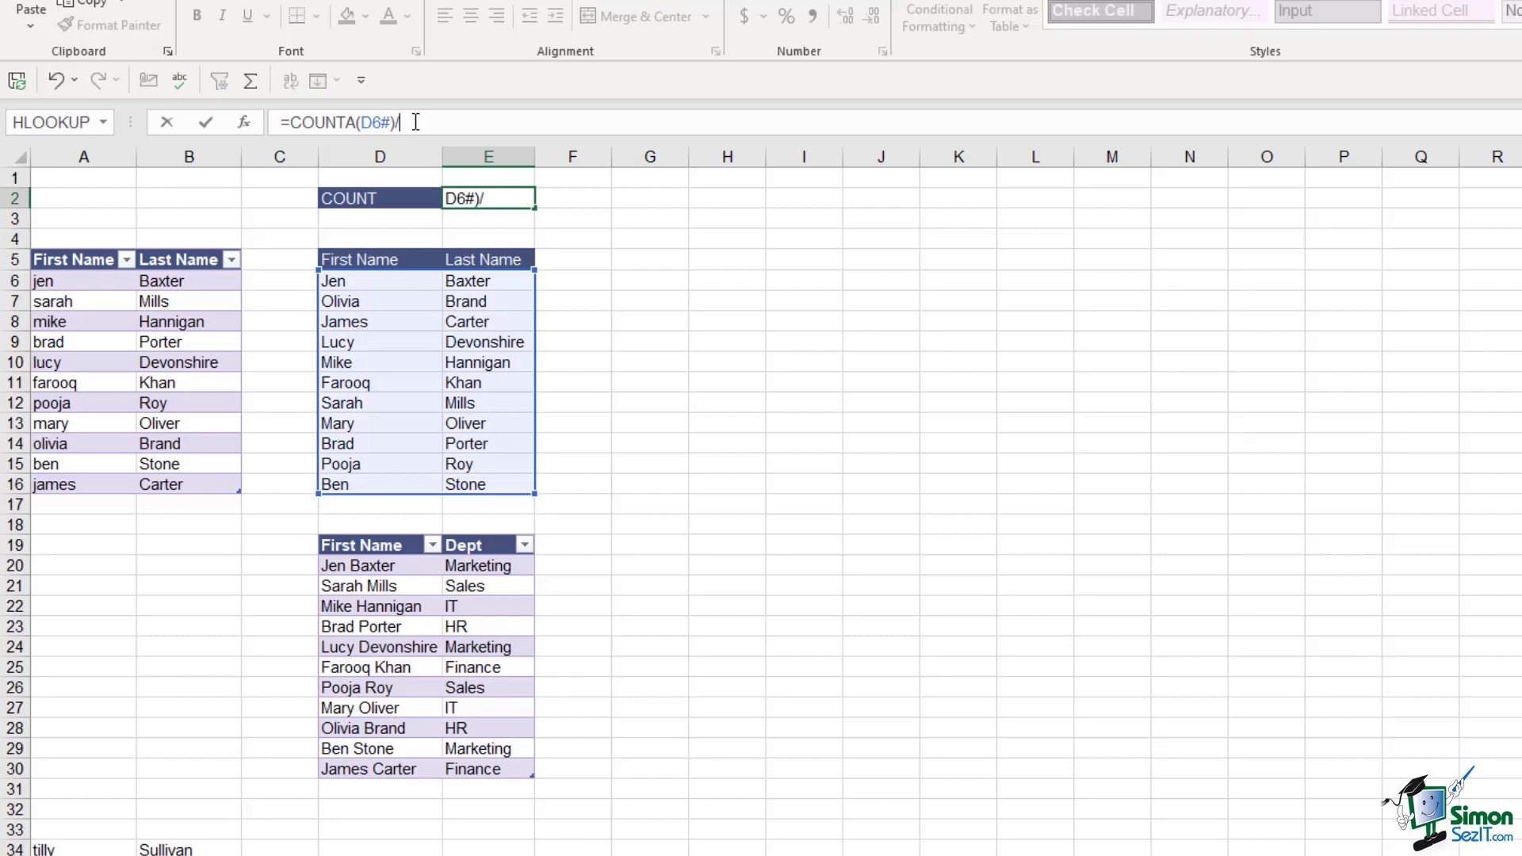
key(Return)
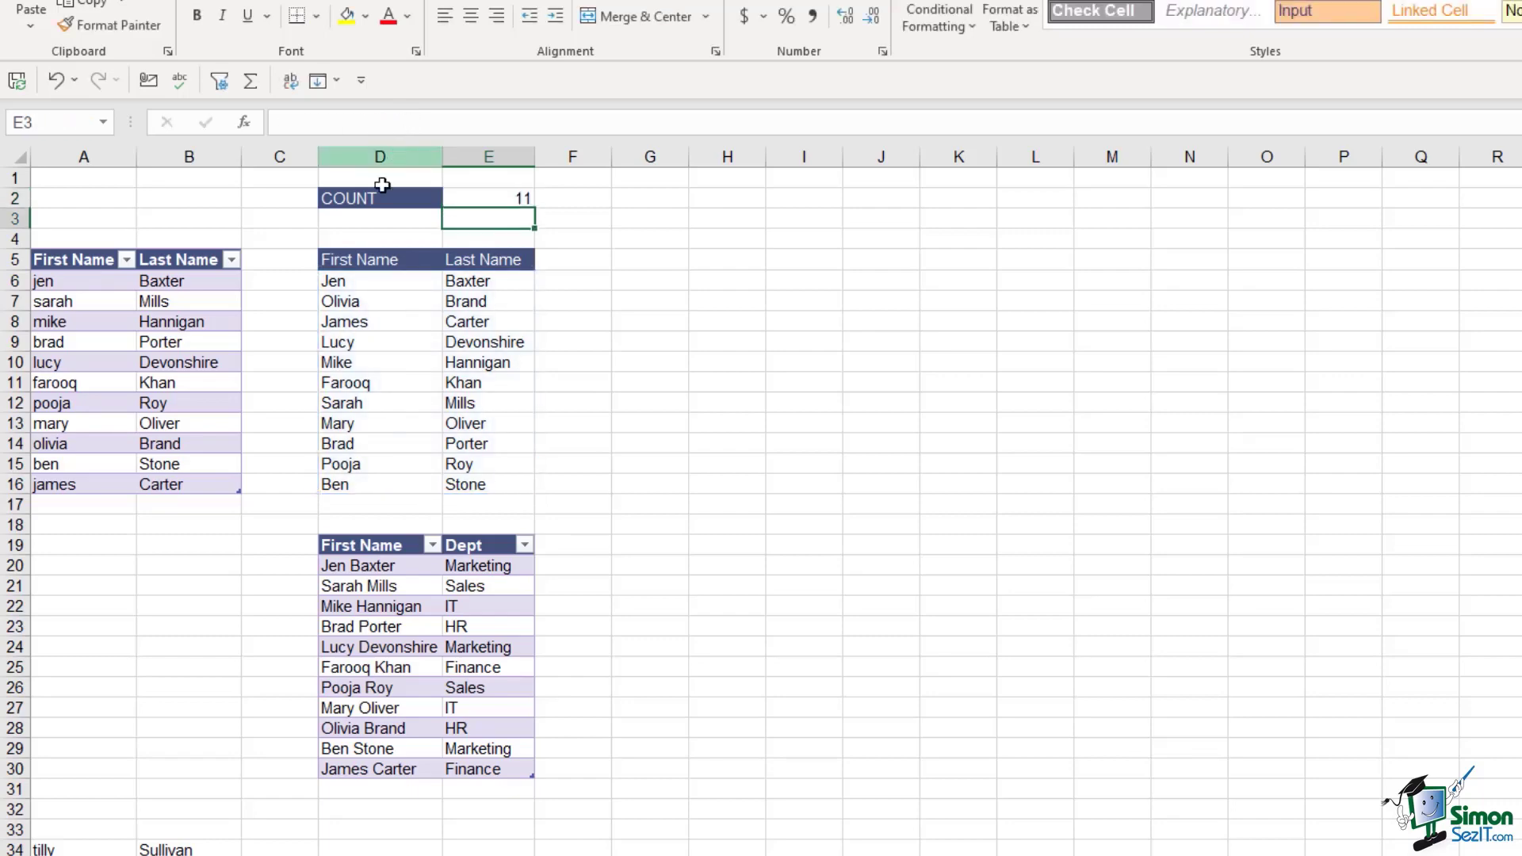
drag(382, 283, 361, 479)
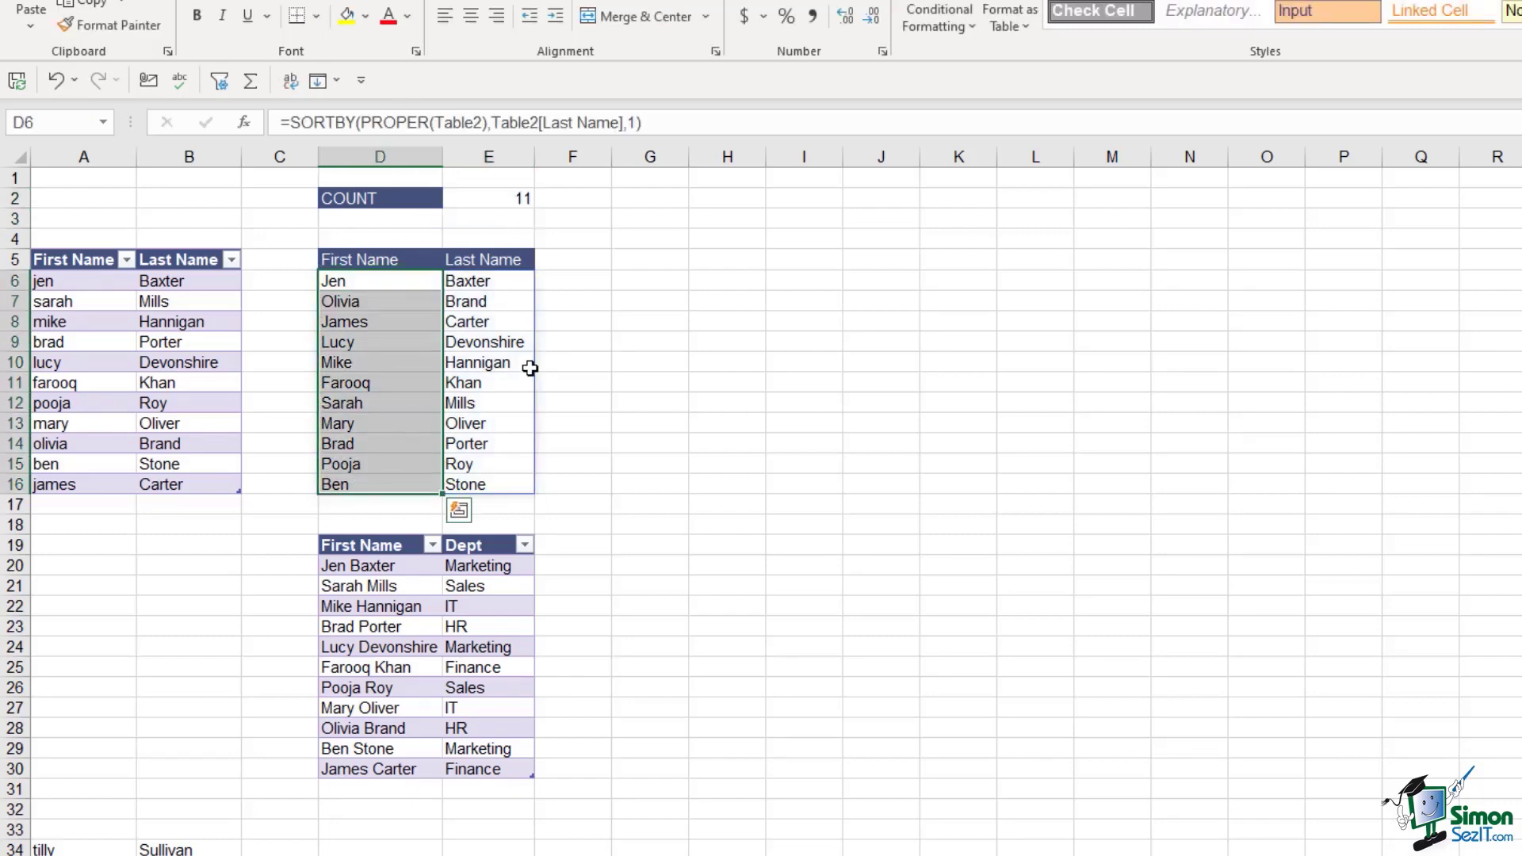
click(497, 369)
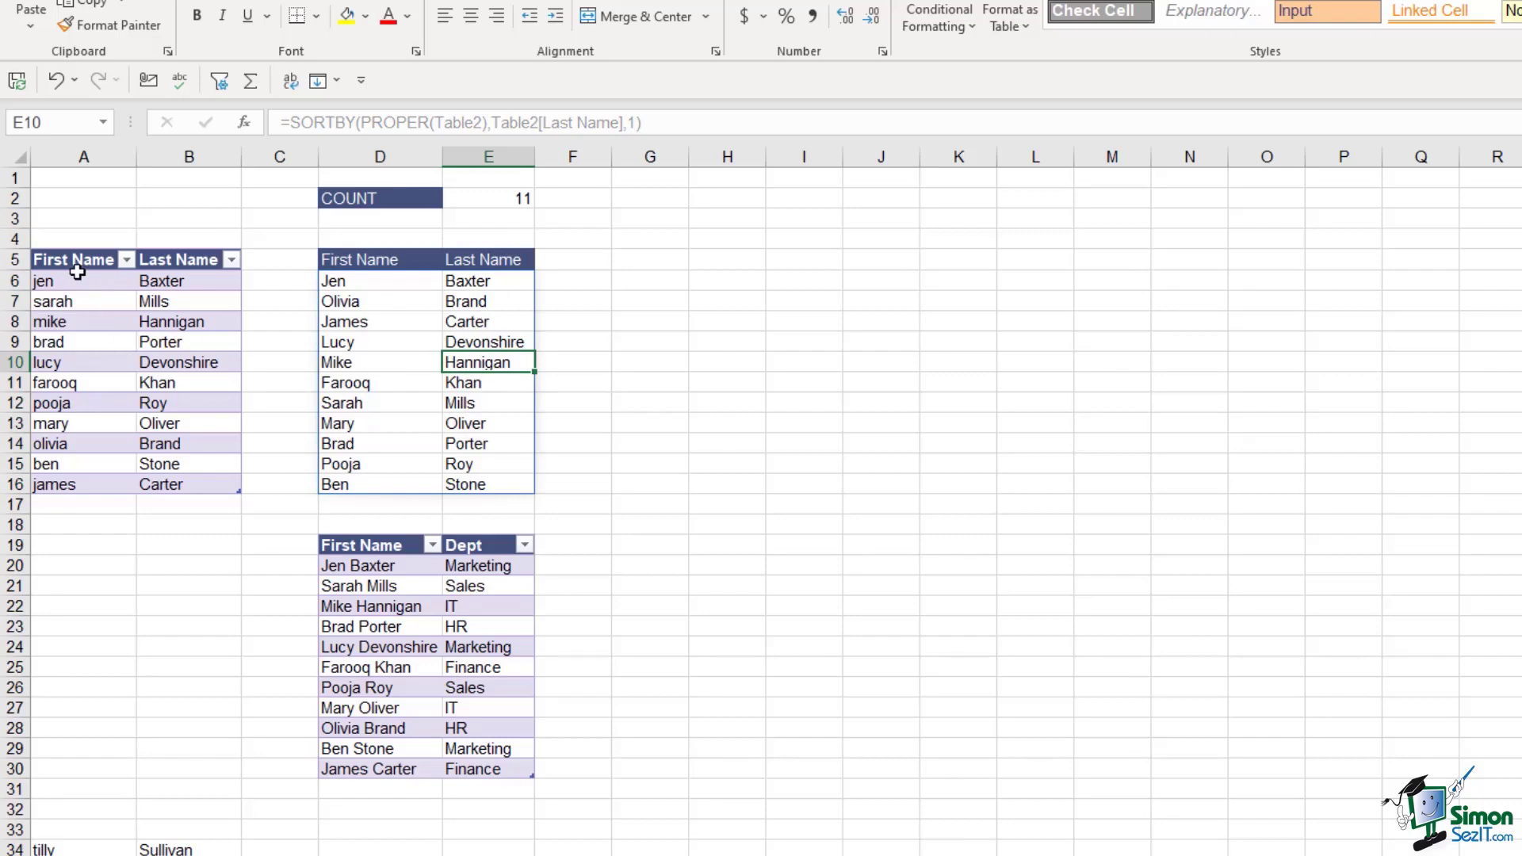
Drag the eight extra names from A34:B41 up into A17:B24
click(123, 343)
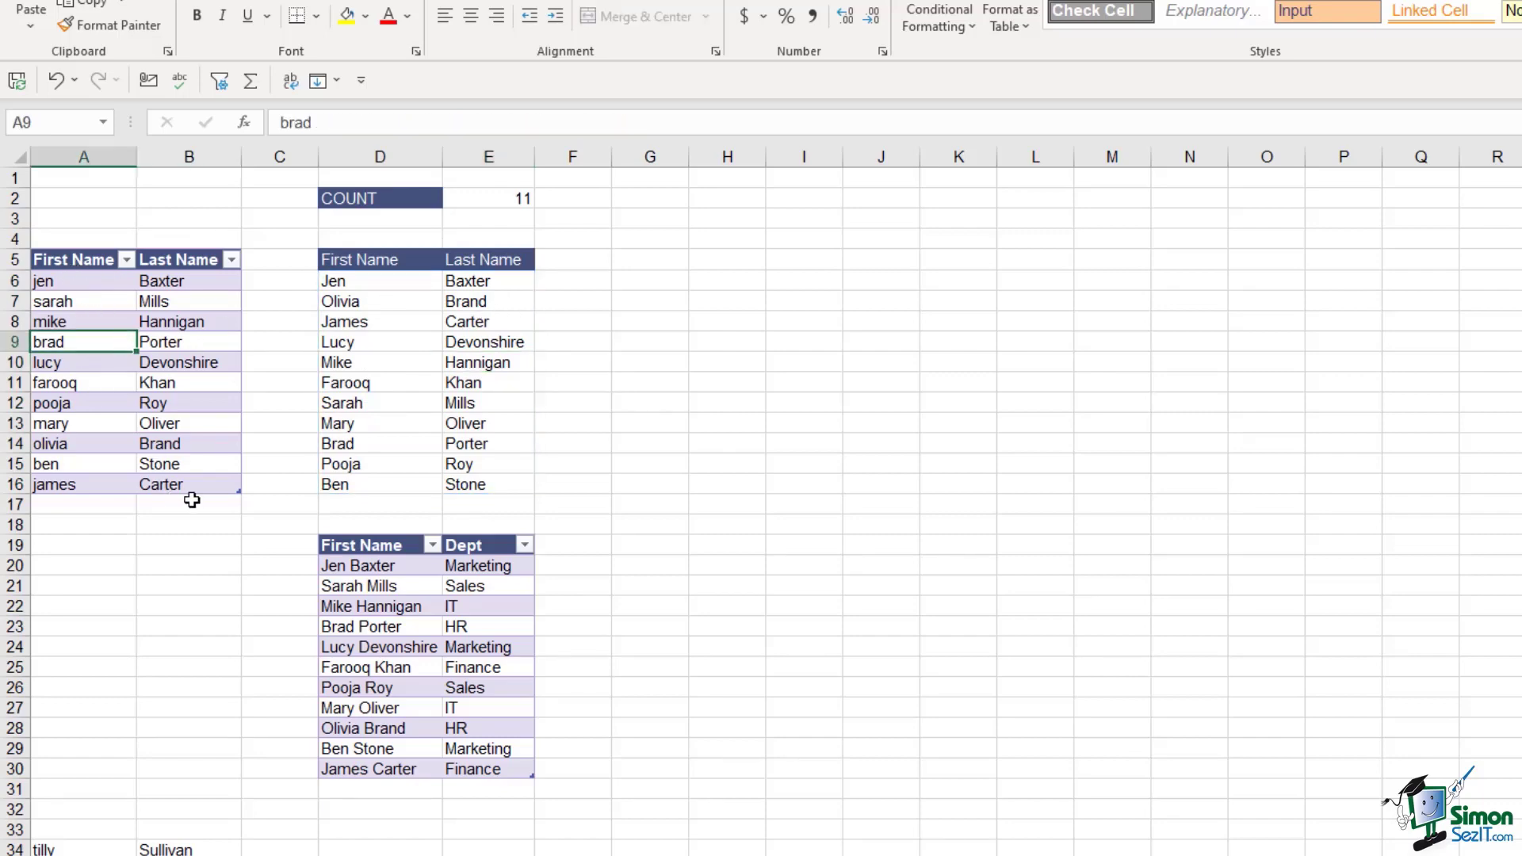
scroll(190, 539, down, 2)
click(94, 727)
mouse_move(94, 726)
mouse_down()
mouse_move(194, 788)
mouse_move(190, 855)
mouse_up()
drag(191, 730, 211, 379)
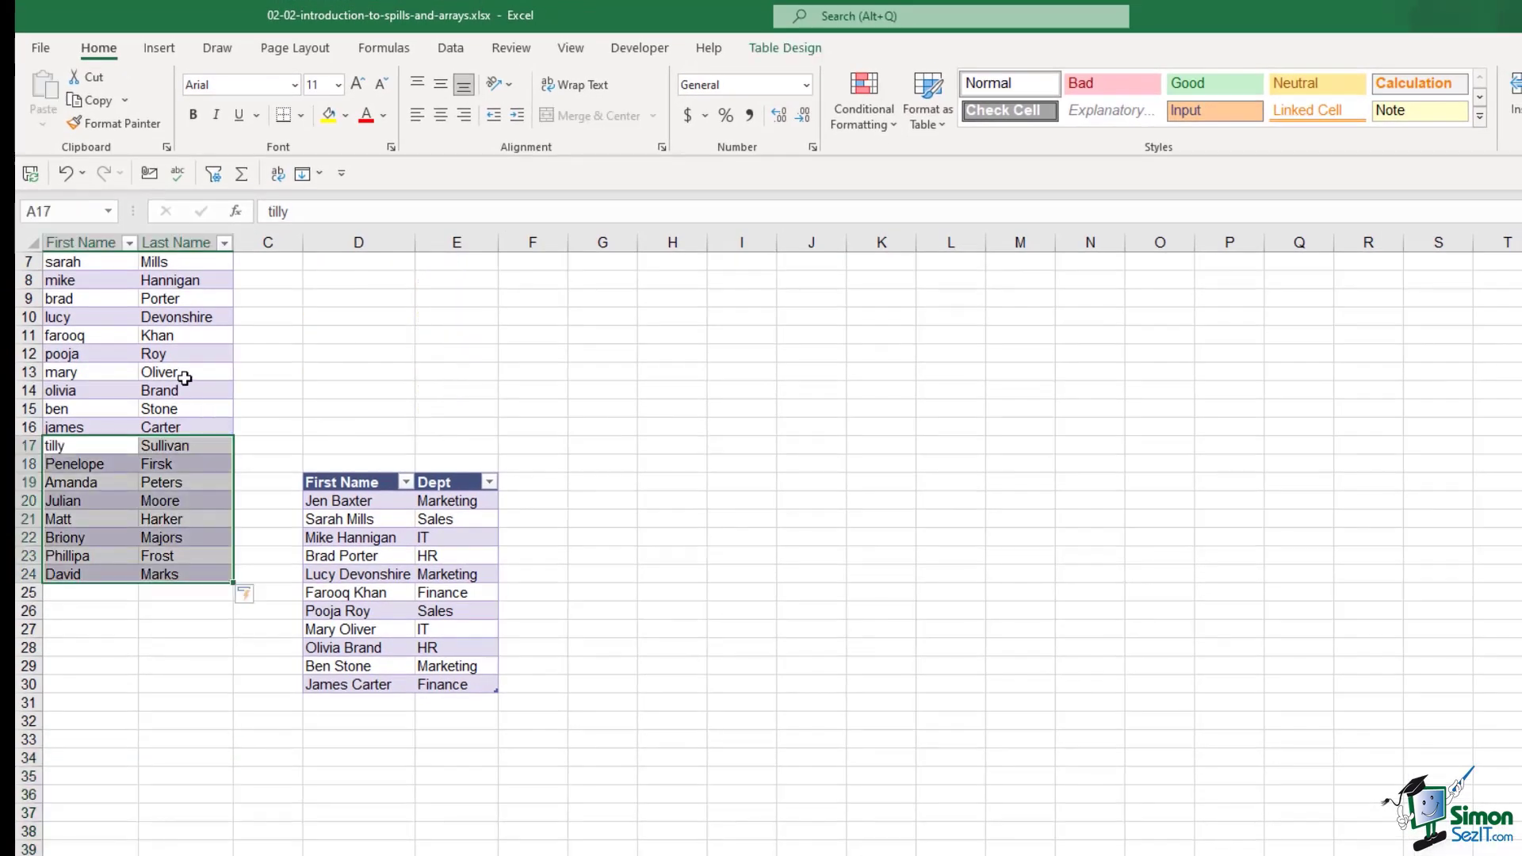
scroll(185, 379, up, 2)
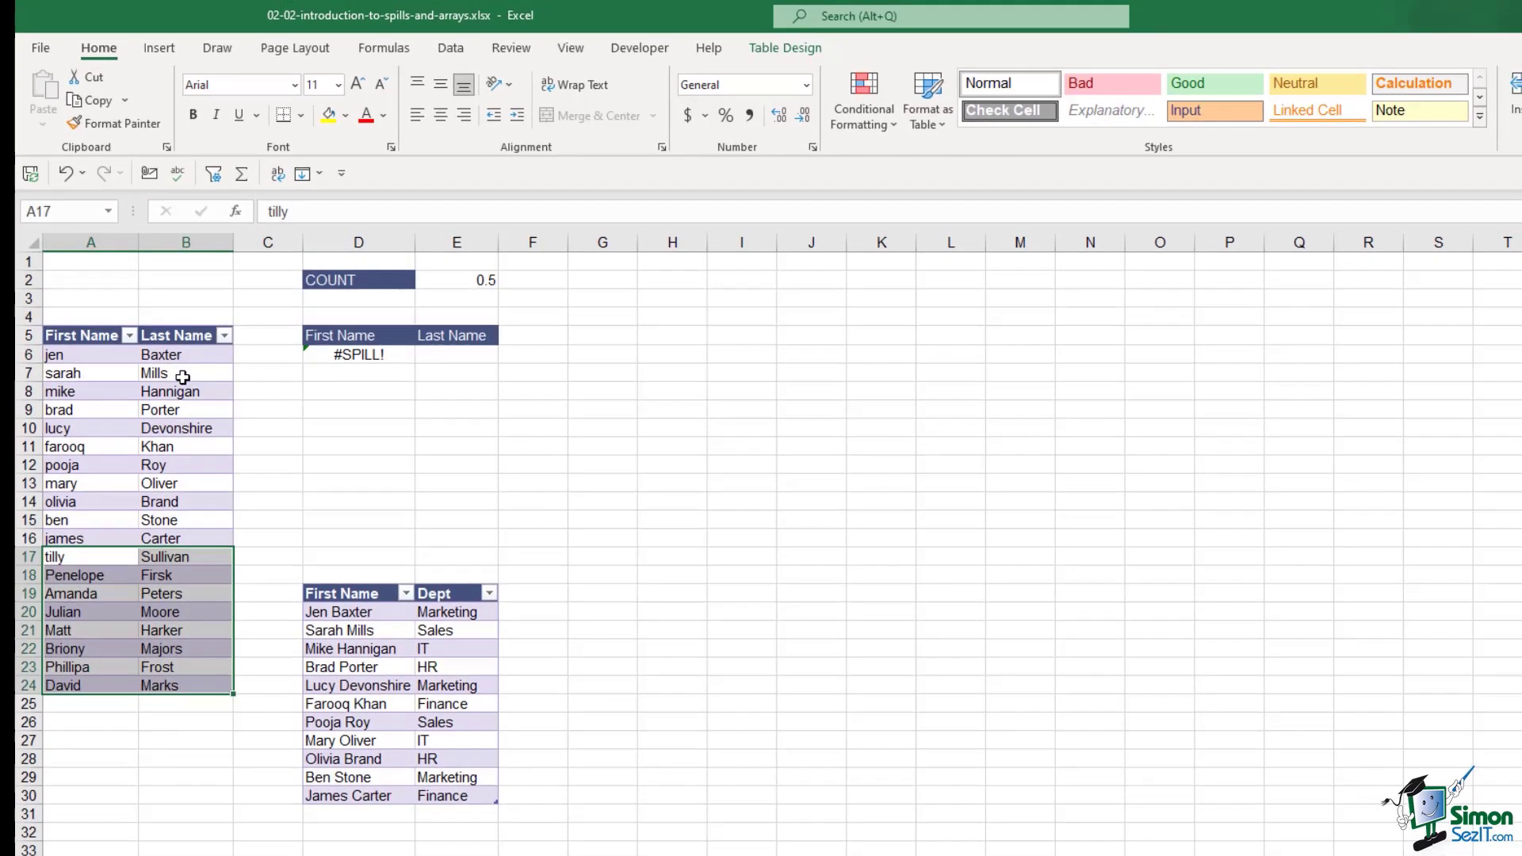
click(146, 519)
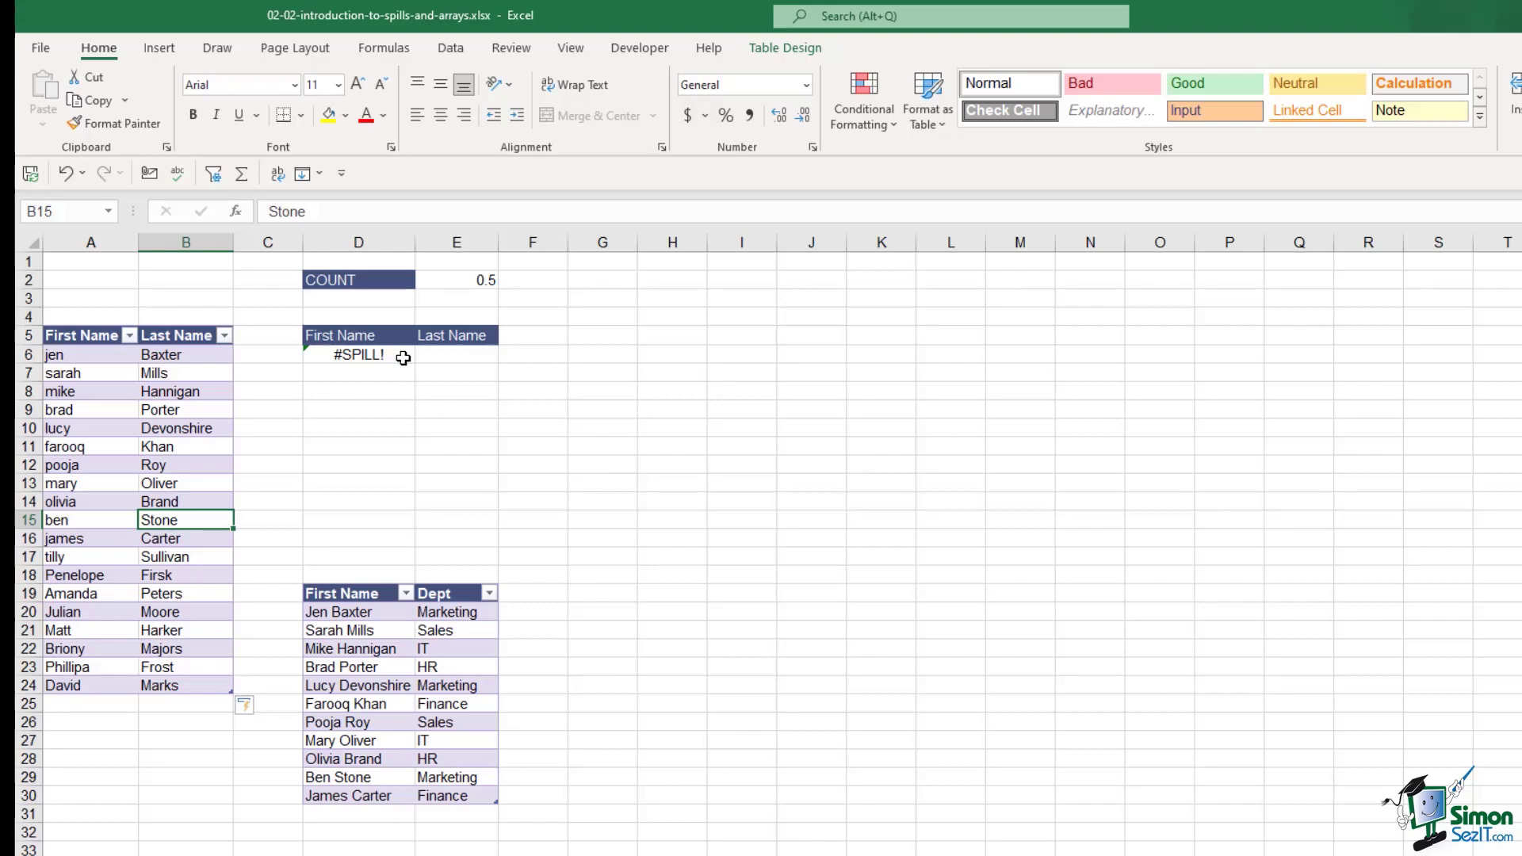
Move the First Name/Dept table to H5:I16 to clear the #SPILL! error in D6
click(403, 358)
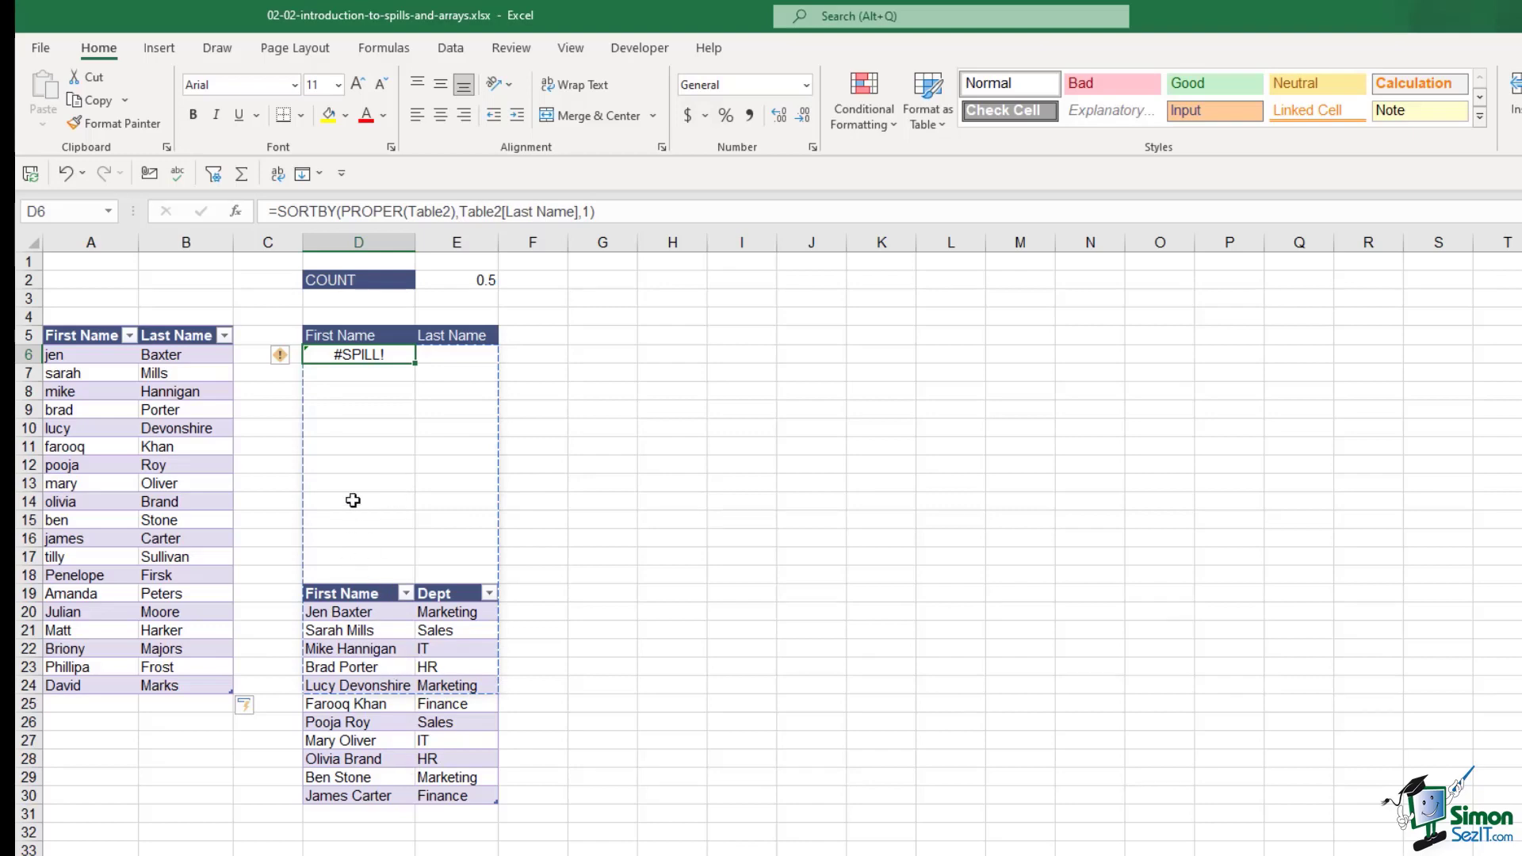
click(331, 595)
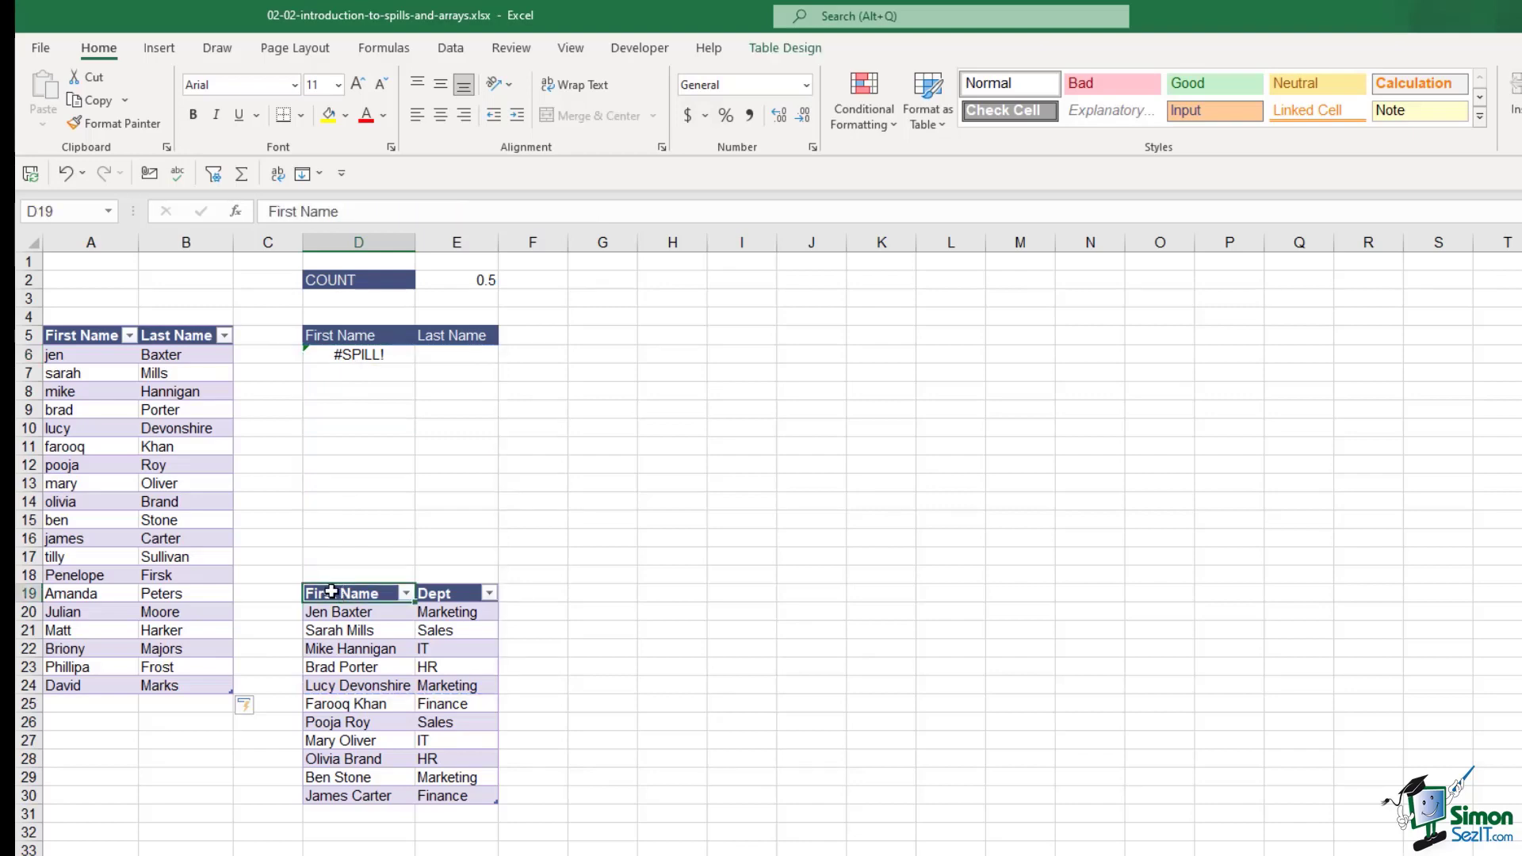
drag(331, 594, 464, 789)
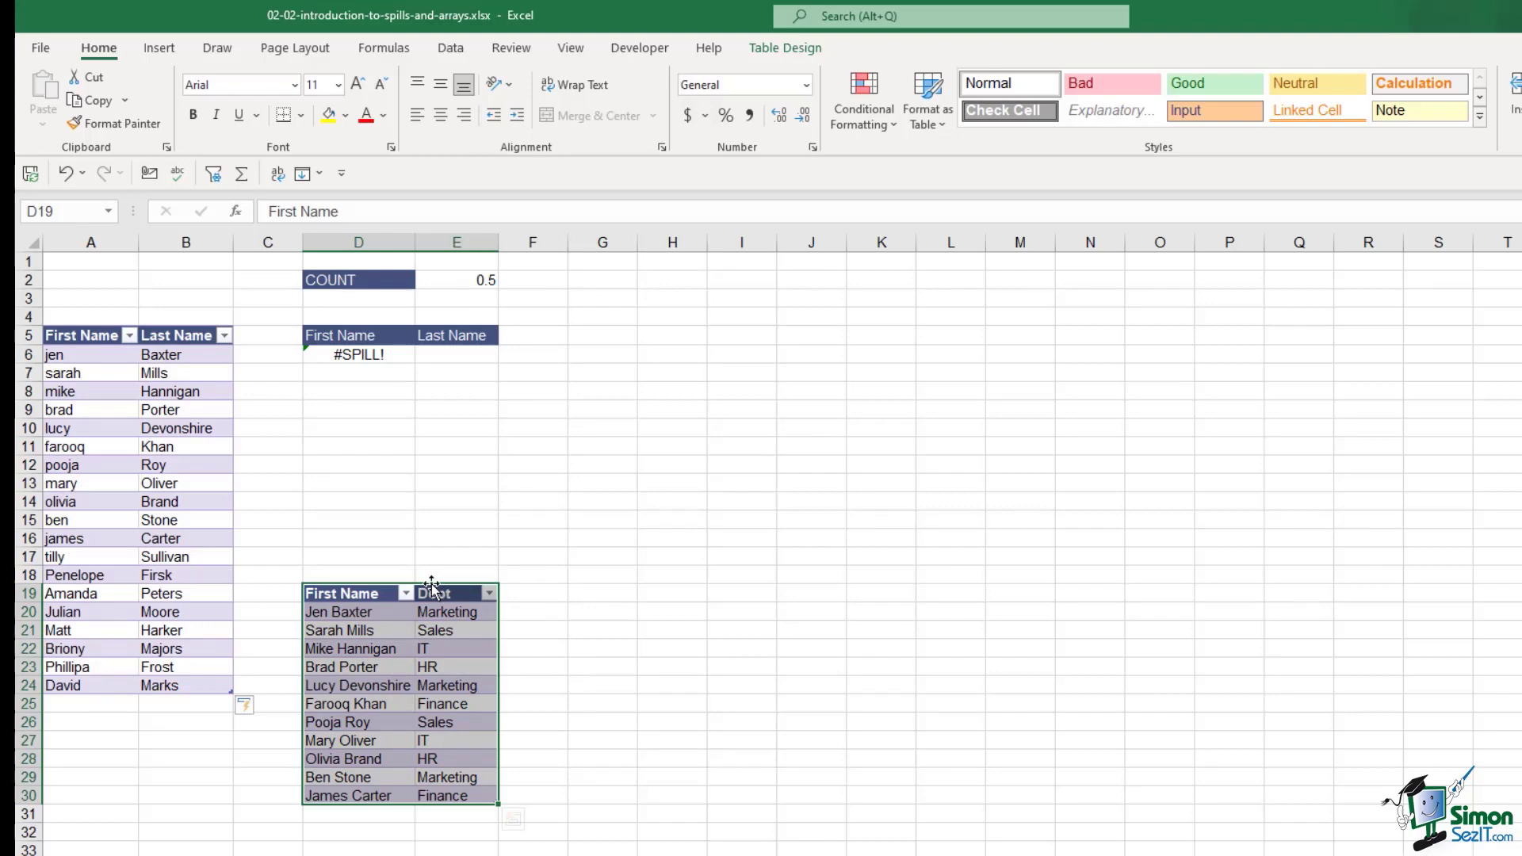
drag(440, 584, 772, 317)
Check that all 19 sorted names now spill and COUNT reads 19
click(353, 354)
drag(352, 354, 444, 391)
click(438, 519)
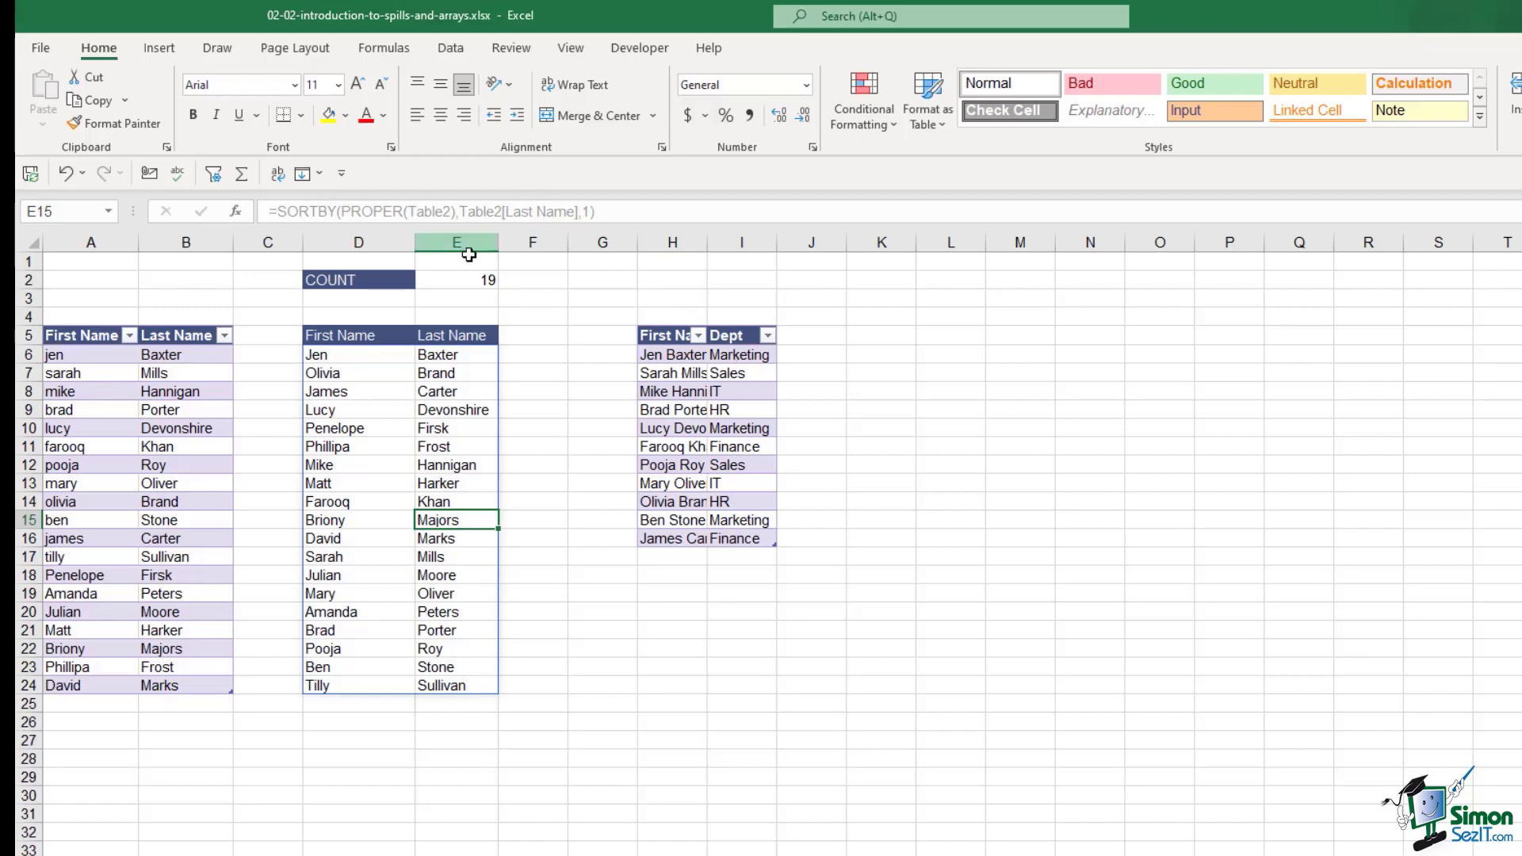
click(472, 282)
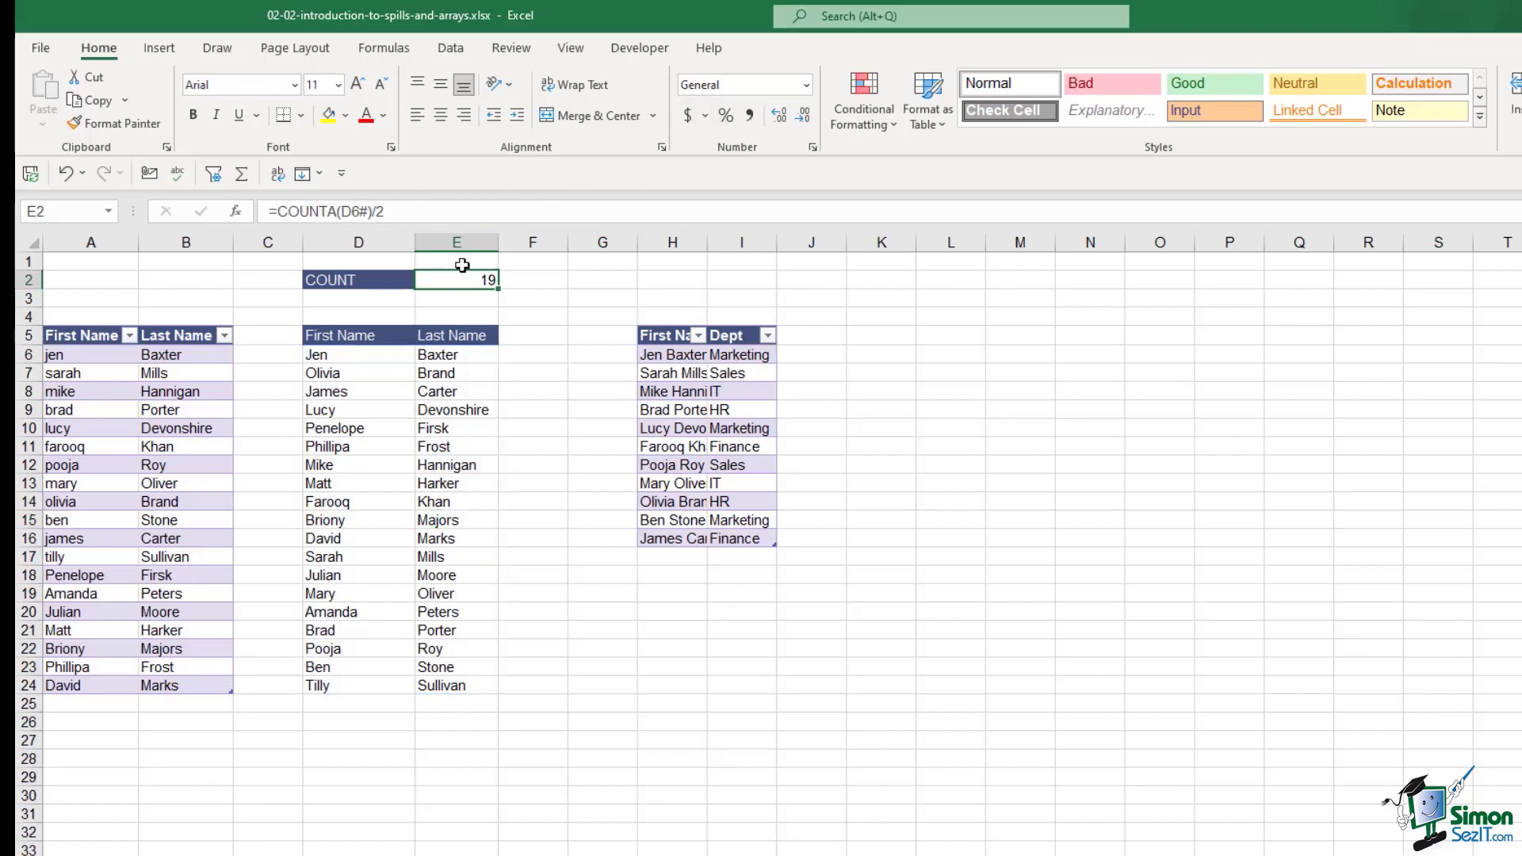